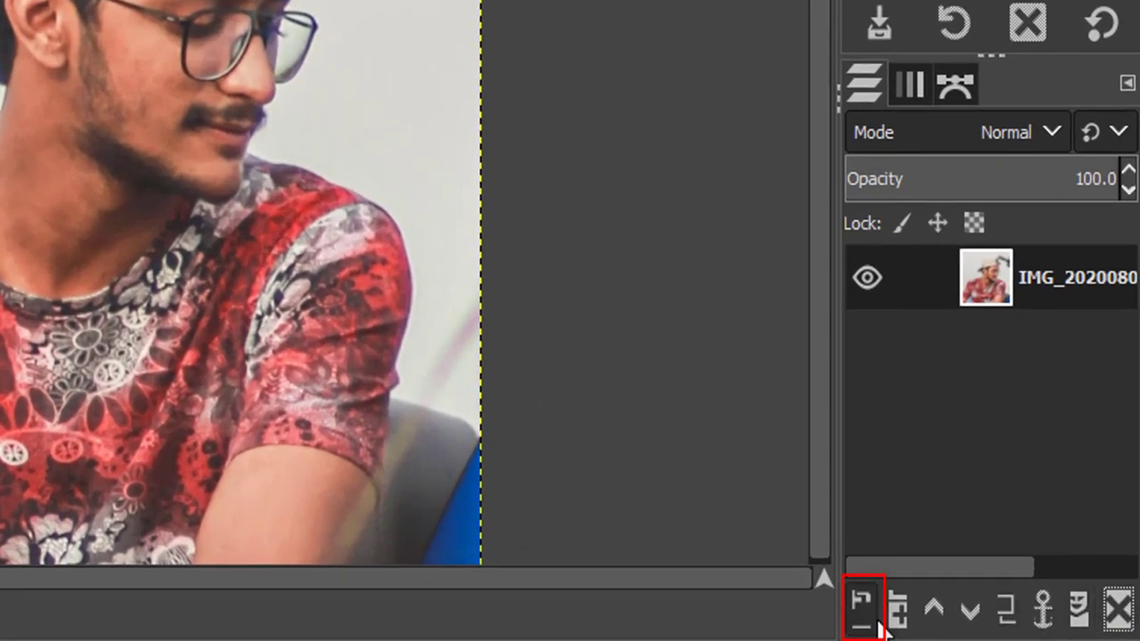
- Add a transparent layer named 'Layer' above the portrait photo
click(877, 624)
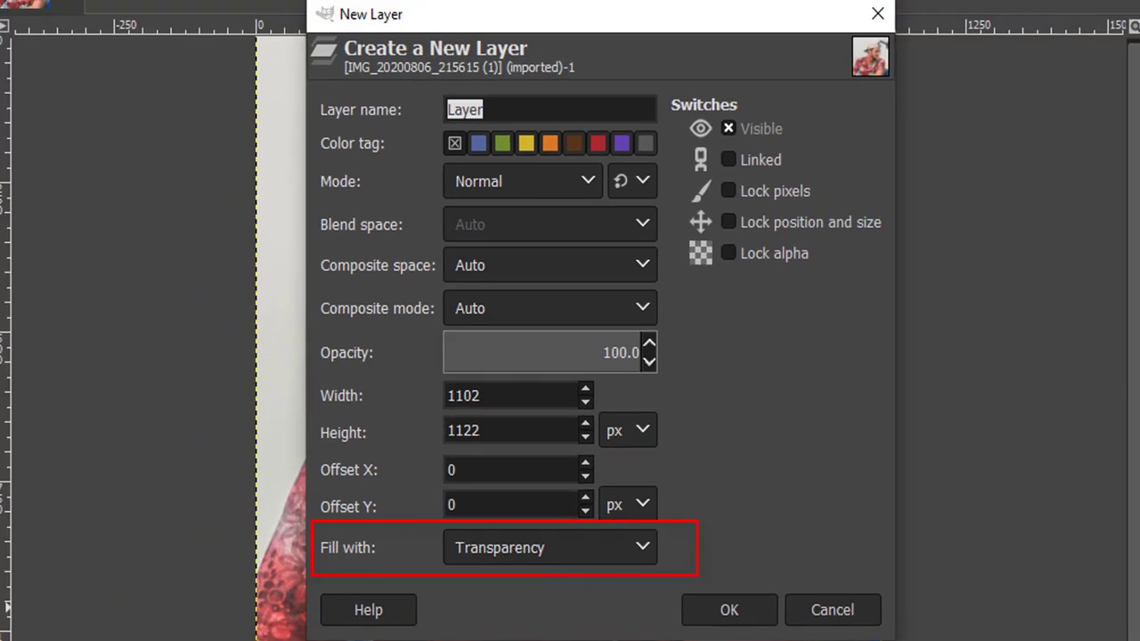
click(730, 611)
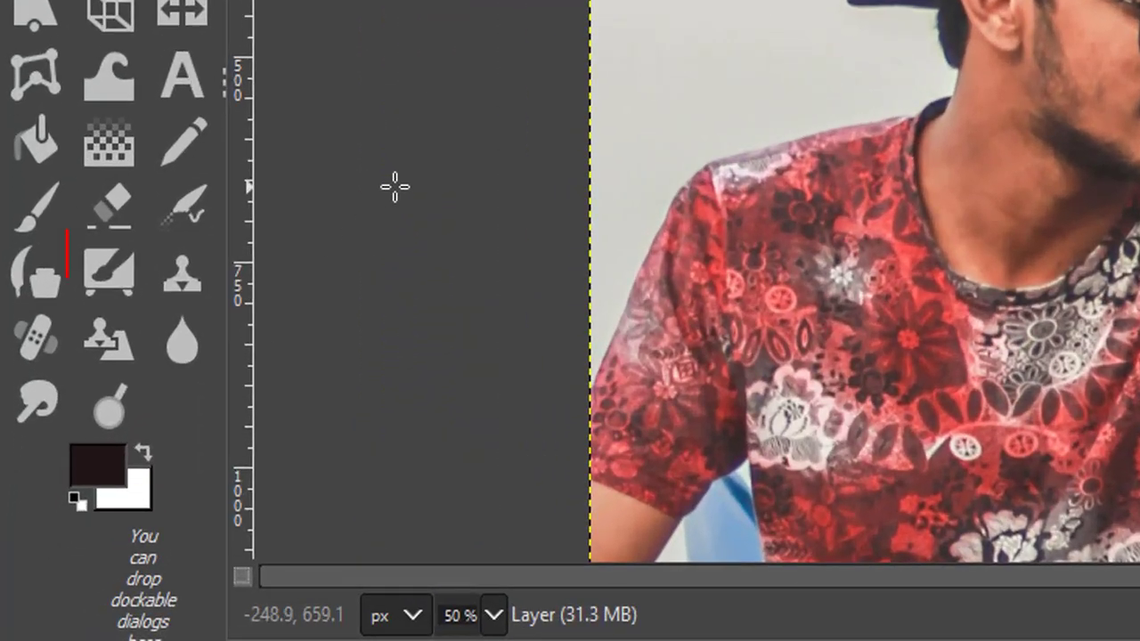
- Activate the MyPaint Brush tool and load the calligraphy brush
click(134, 284)
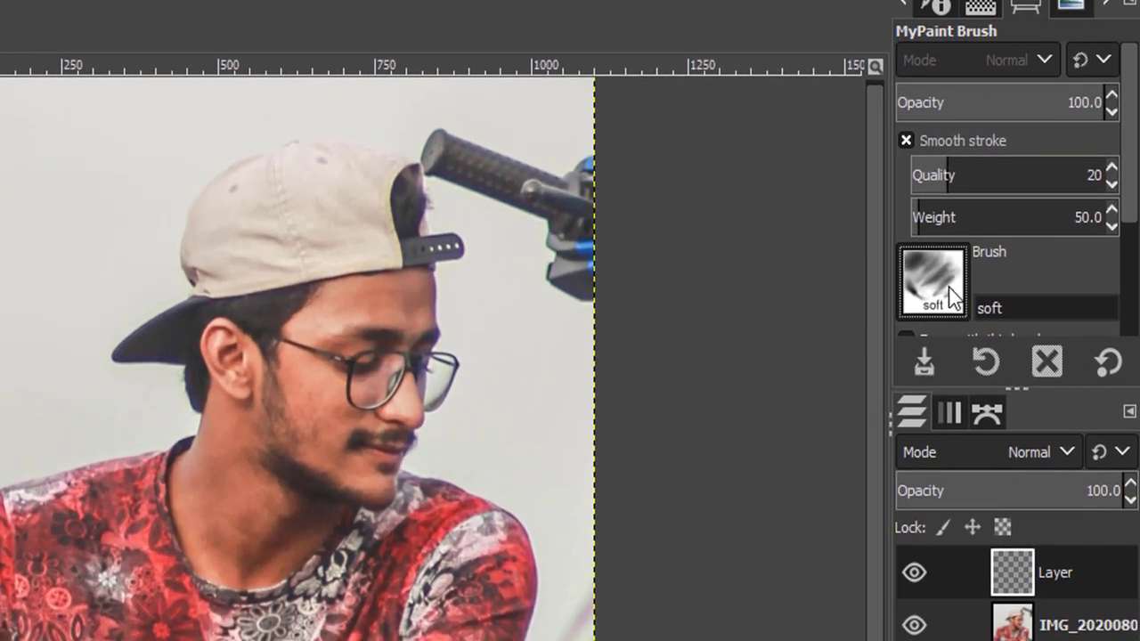
click(951, 284)
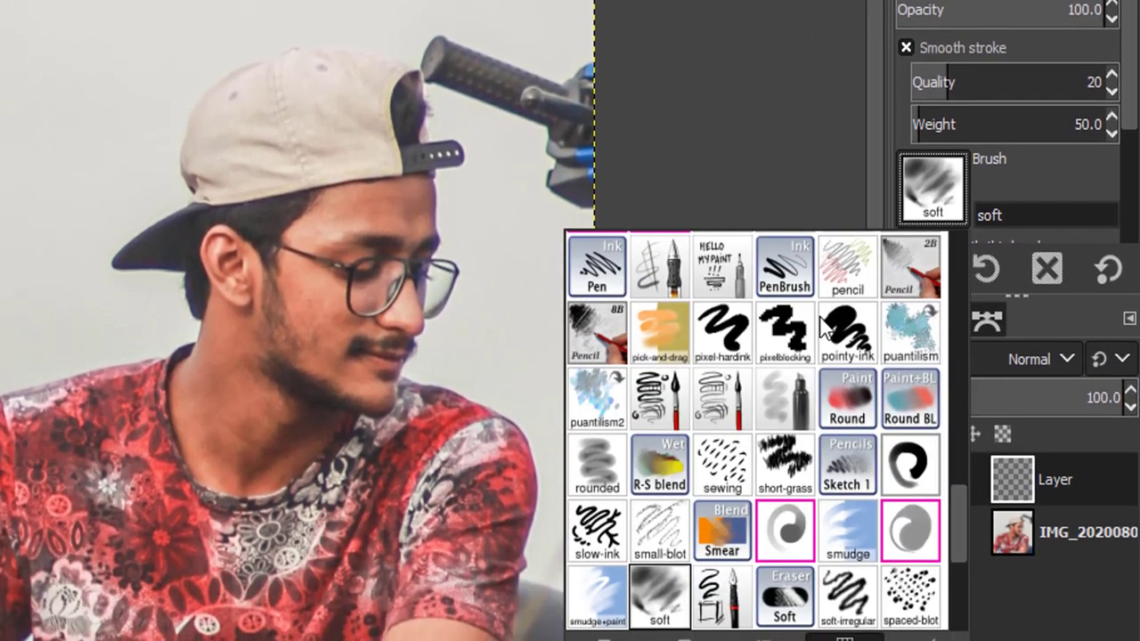
scroll(948, 354, up, 10)
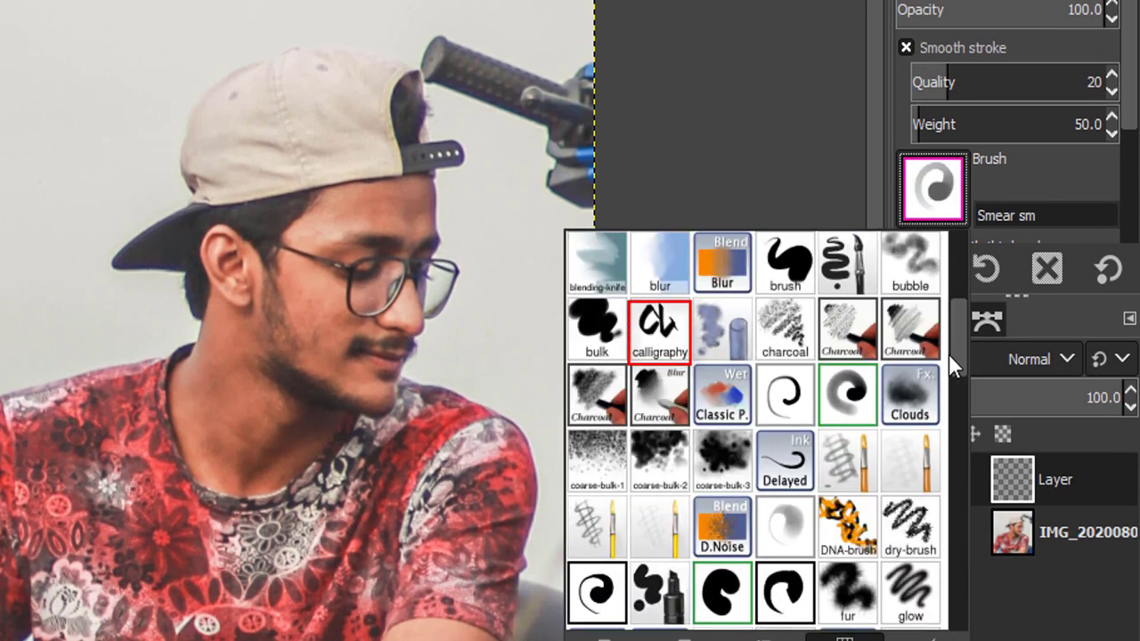
scroll(949, 354, down, 1)
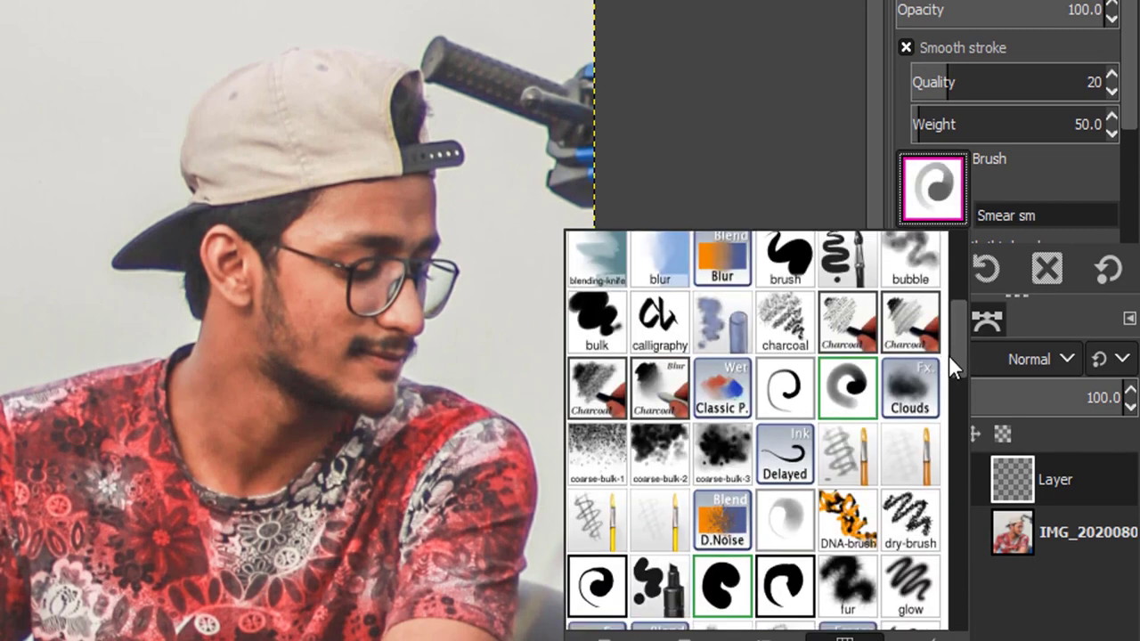
click(663, 343)
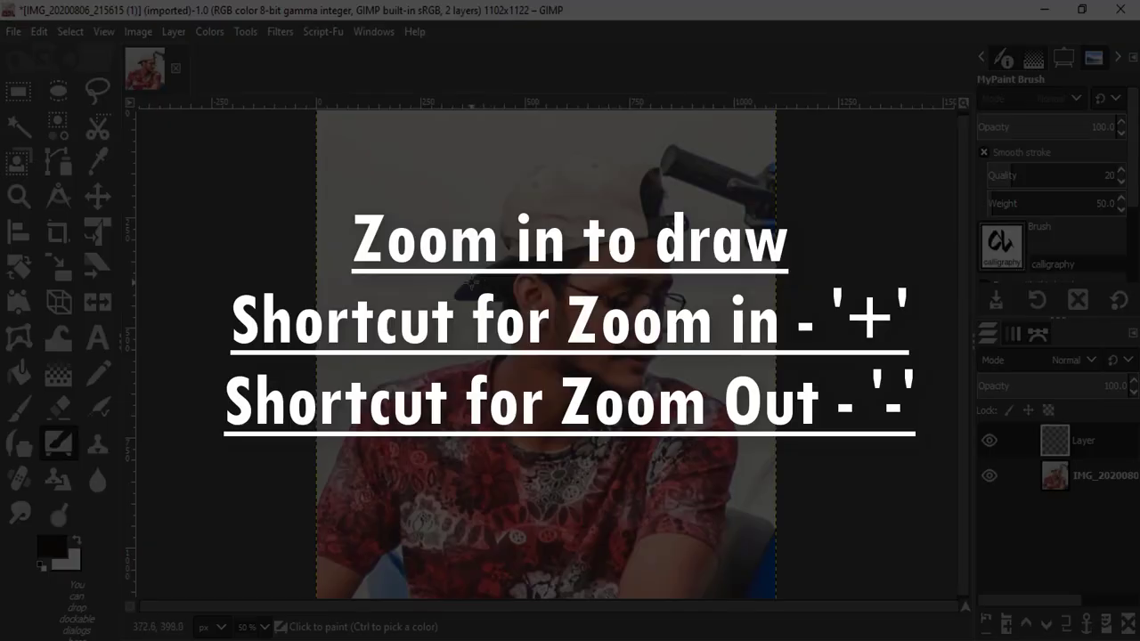
- Zoom in on the cap brim and lower the brush radius from 1.52 to 1.32
scroll(473, 284, up, 1)
scroll(474, 278, up, 1)
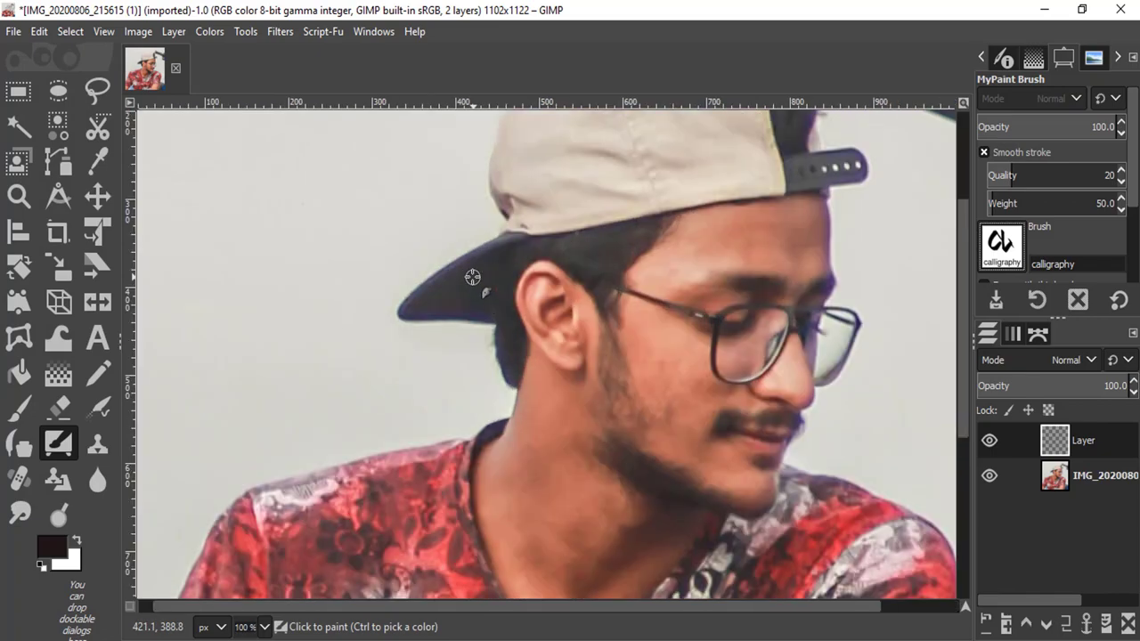
scroll(473, 278, up, 1)
drag(1132, 301, 1129, 336)
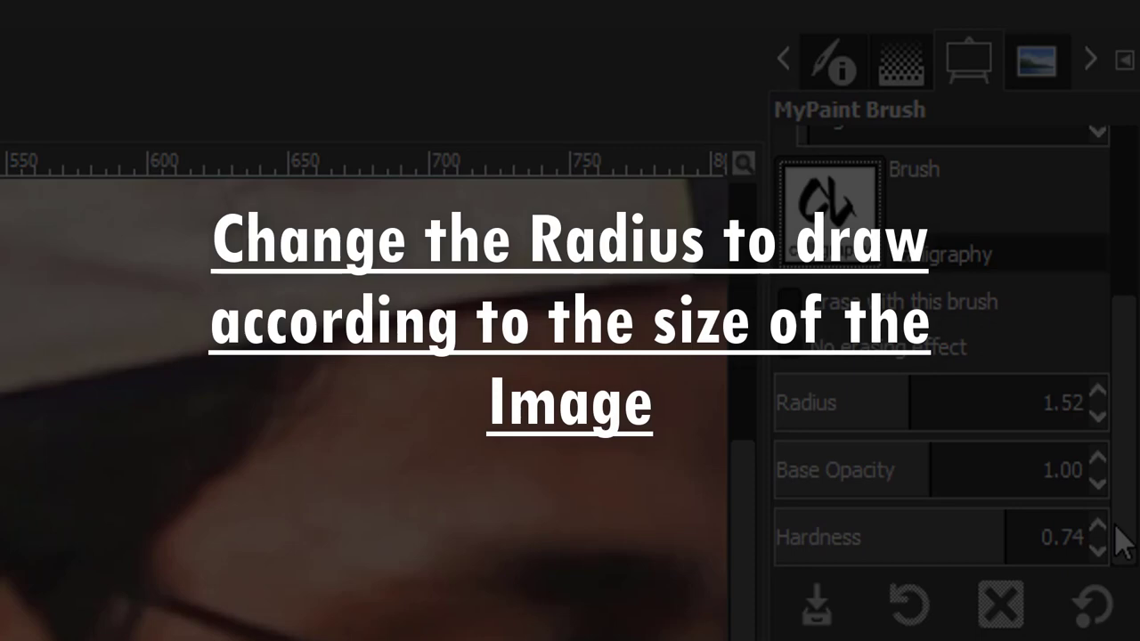
key(bracketleft)
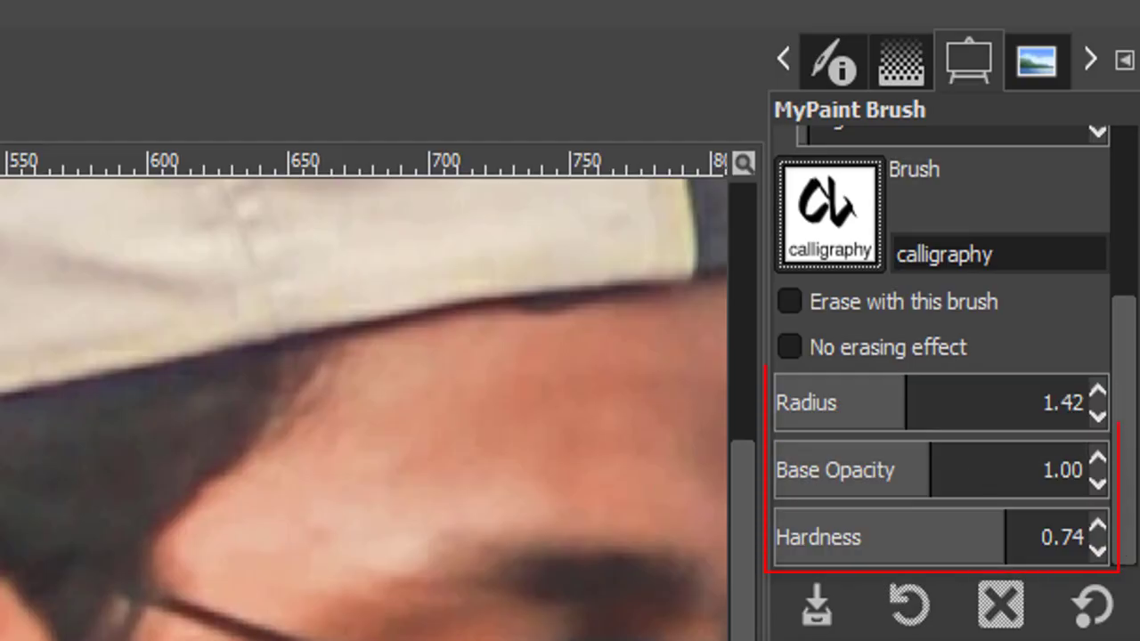
key(bracketleft)
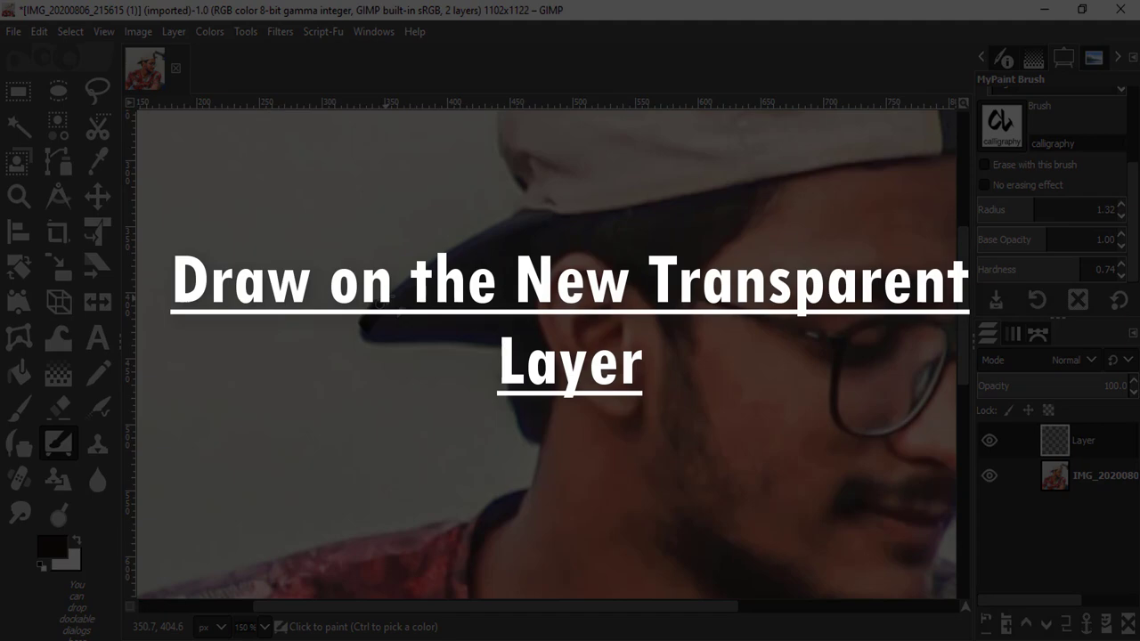
- Ink a thin black line along the cap brim and up its left edge over the crown
mouse_move(360, 332)
mouse_down()
mouse_move(508, 226)
mouse_move(532, 189)
mouse_up()
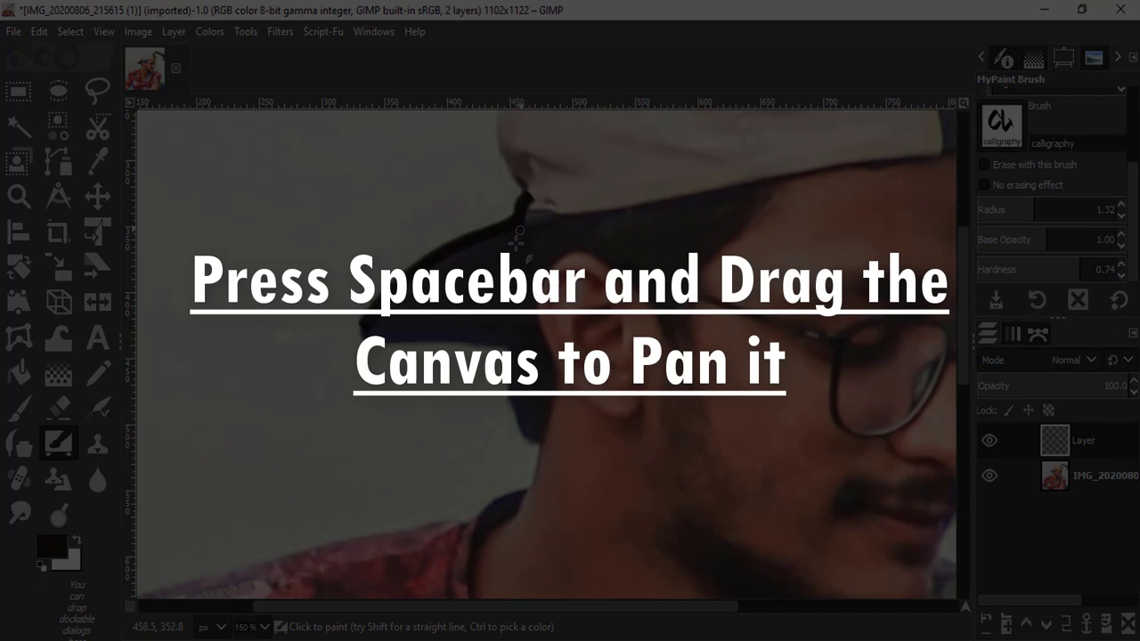
mouse_move(517, 239)
mouse_down()
mouse_move(478, 237)
mouse_move(478, 418)
mouse_up()
drag(487, 372, 456, 310)
key(ctrl+z)
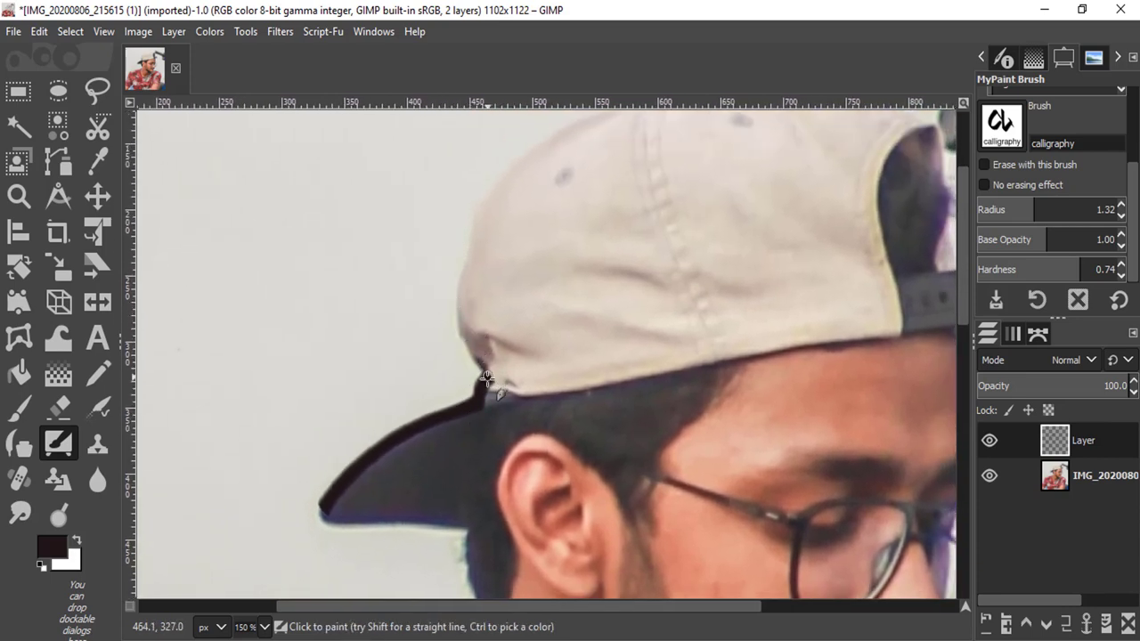
drag(478, 366, 468, 344)
mouse_move(464, 285)
mouse_down()
mouse_move(471, 256)
mouse_move(402, 383)
mouse_move(356, 300)
mouse_move(320, 361)
mouse_up()
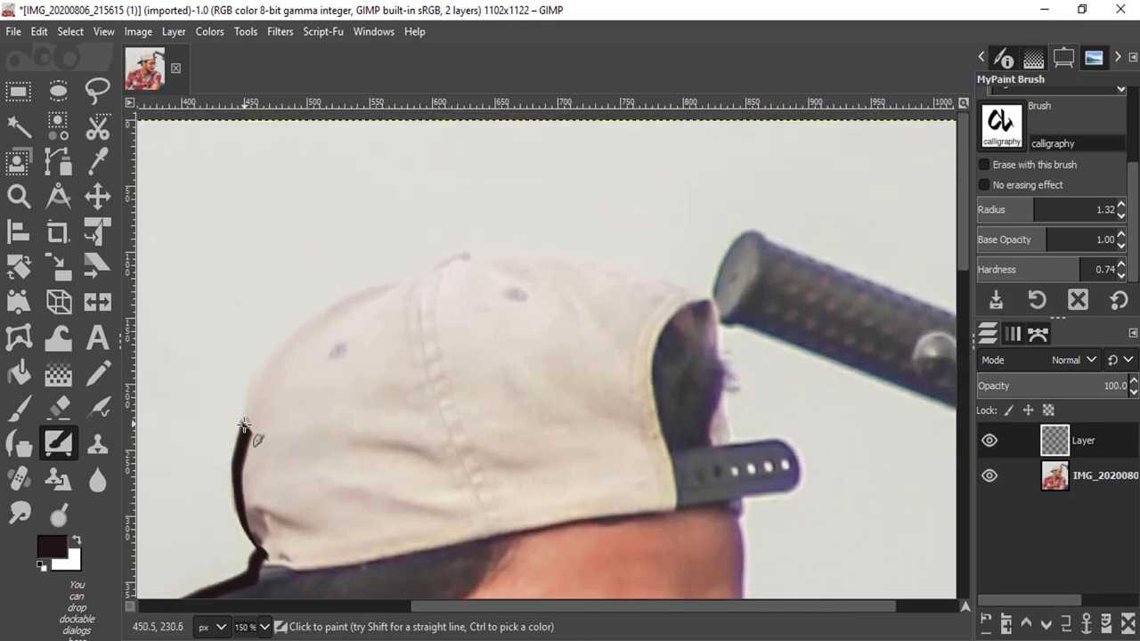
mouse_move(245, 425)
mouse_down()
mouse_move(249, 400)
mouse_move(311, 318)
mouse_move(482, 253)
mouse_up()
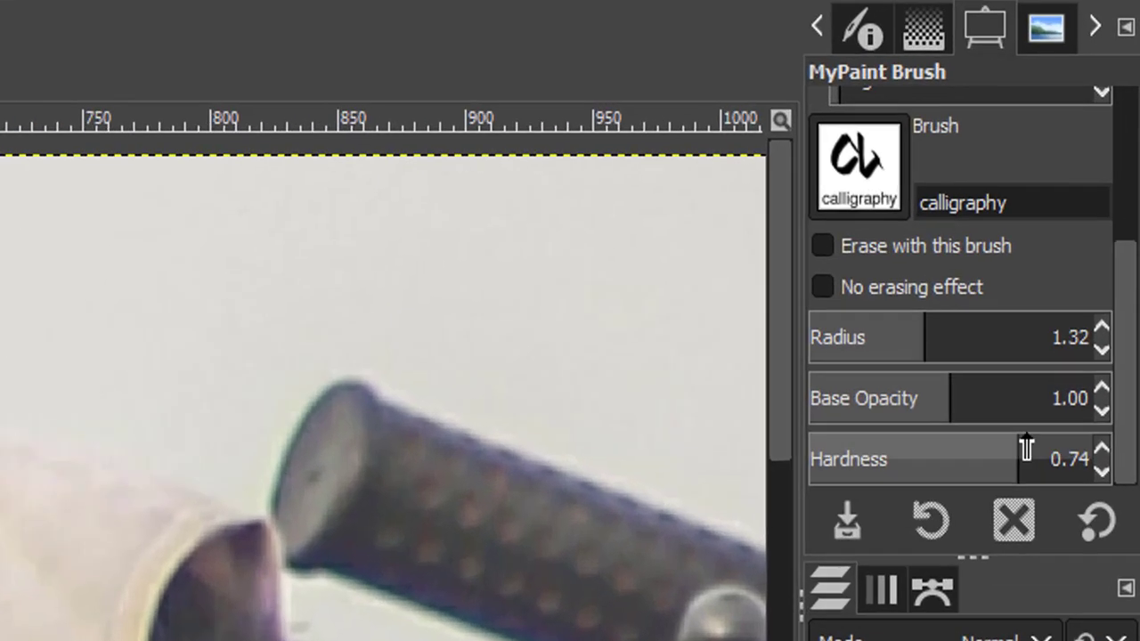
- Set brush hardness to 1.00 and outline the cap's top and back edge around the strap
drag(1013, 459, 1105, 459)
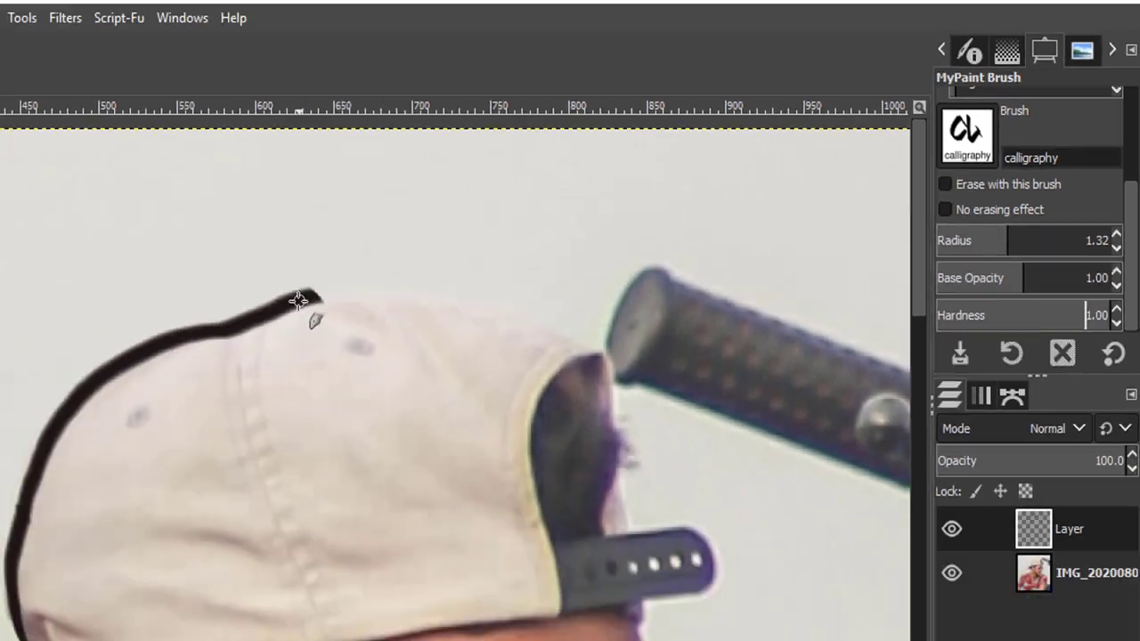
mouse_move(481, 253)
mouse_down()
mouse_move(570, 253)
mouse_move(739, 318)
mouse_up()
scroll(624, 268, down, 3)
scroll(624, 267, right, 3)
mouse_move(522, 199)
mouse_down()
mouse_move(542, 339)
mouse_move(606, 343)
mouse_move(551, 389)
mouse_up()
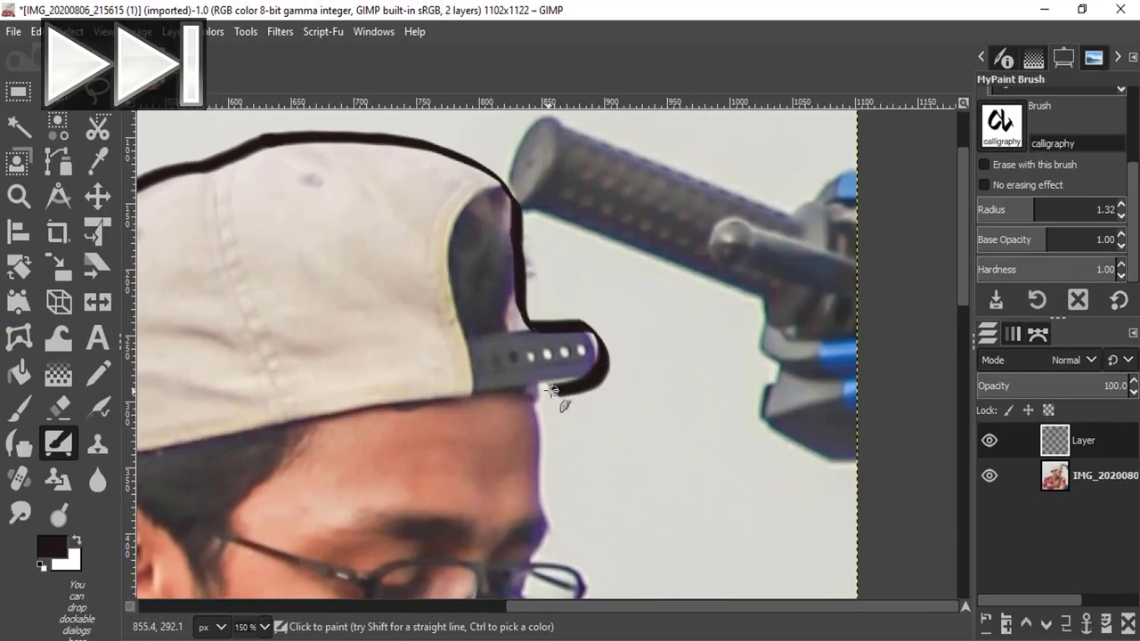
key(ctrl+z)
mouse_move(533, 322)
mouse_down()
mouse_move(585, 333)
mouse_move(555, 400)
mouse_up()
- Outline the face profile from the cap strap down past the glasses
scroll(555, 400, down, 5)
scroll(555, 400, left, 3)
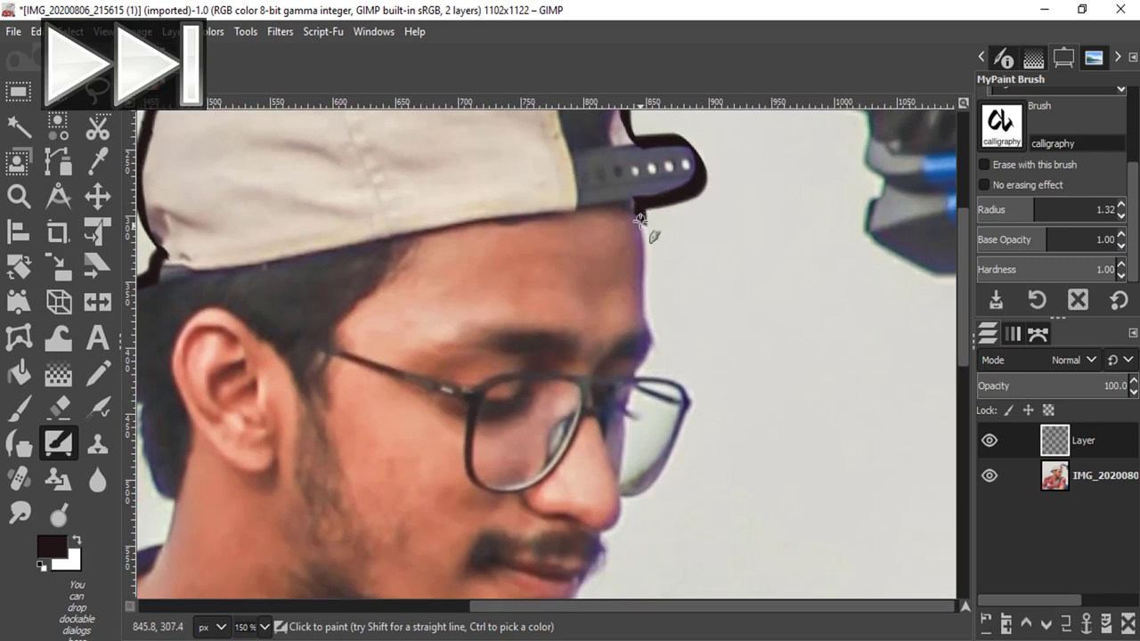
mouse_move(640, 220)
mouse_down()
mouse_move(655, 383)
mouse_move(683, 385)
mouse_move(681, 459)
mouse_move(655, 506)
mouse_up()
scroll(656, 506, down, 5)
scroll(656, 506, left, 3)
mouse_move(693, 239)
mouse_down()
mouse_move(662, 278)
mouse_move(629, 369)
mouse_up()
scroll(629, 369, down, 5)
scroll(629, 368, right, 3)
mouse_move(535, 255)
mouse_down()
mouse_move(640, 272)
mouse_move(814, 377)
mouse_up()
- Trace the chin and shoulder edges, redrawing the shoulder stroke
scroll(814, 377, down, 5)
scroll(815, 377, right, 3)
key(ctrl+z)
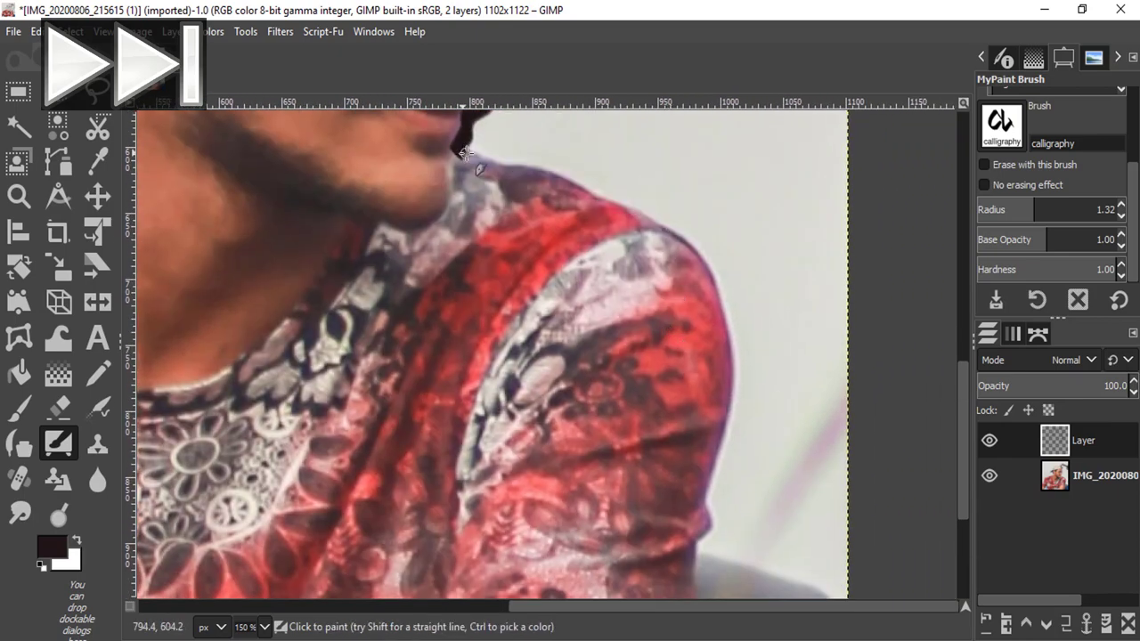
mouse_move(465, 154)
mouse_down()
mouse_move(686, 248)
mouse_move(738, 331)
mouse_up()
scroll(738, 330, down, 5)
scroll(738, 331, right, 3)
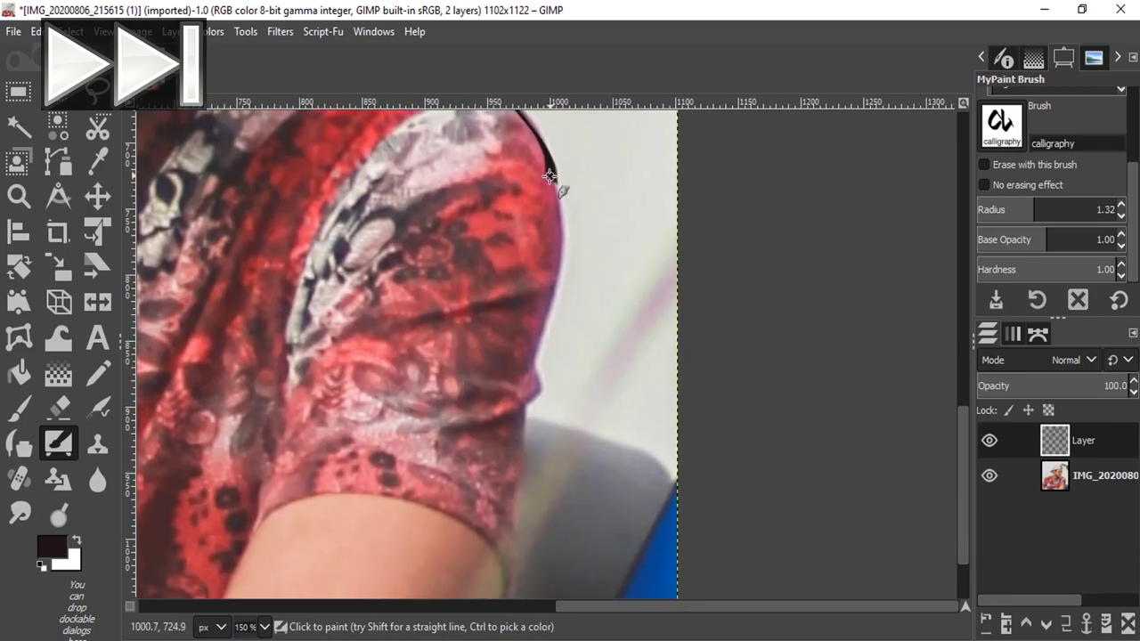
mouse_move(550, 176)
mouse_down()
mouse_move(565, 265)
mouse_move(521, 562)
mouse_up()
scroll(521, 561, down, 5)
scroll(521, 561, left, 1)
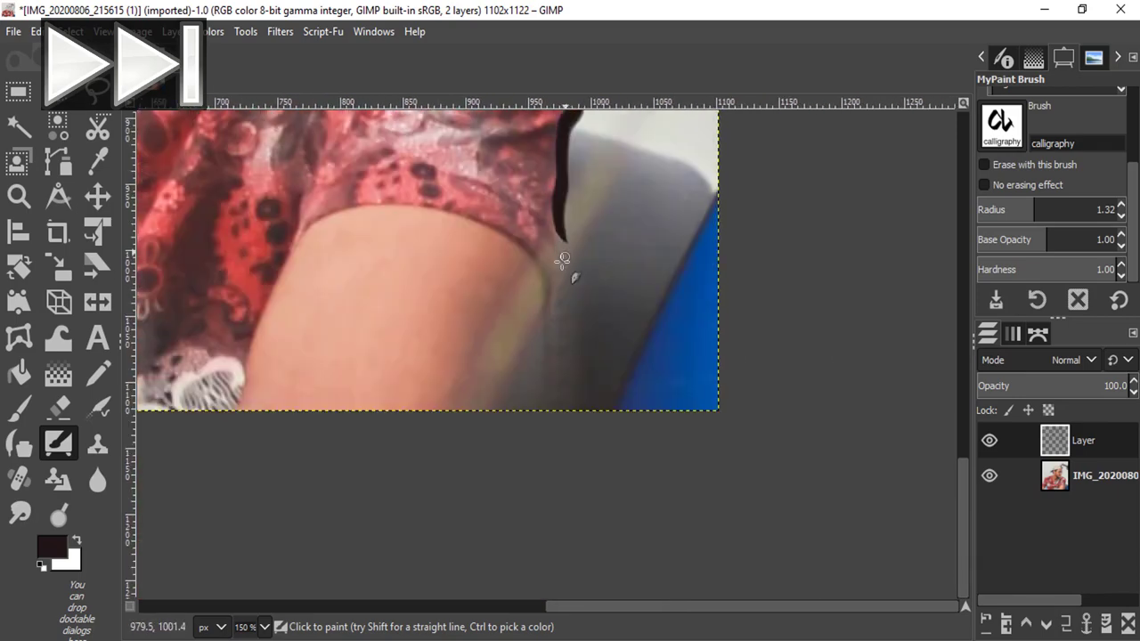
mouse_move(563, 259)
mouse_down()
mouse_move(542, 326)
mouse_move(497, 339)
mouse_up()
scroll(499, 339, left, 10)
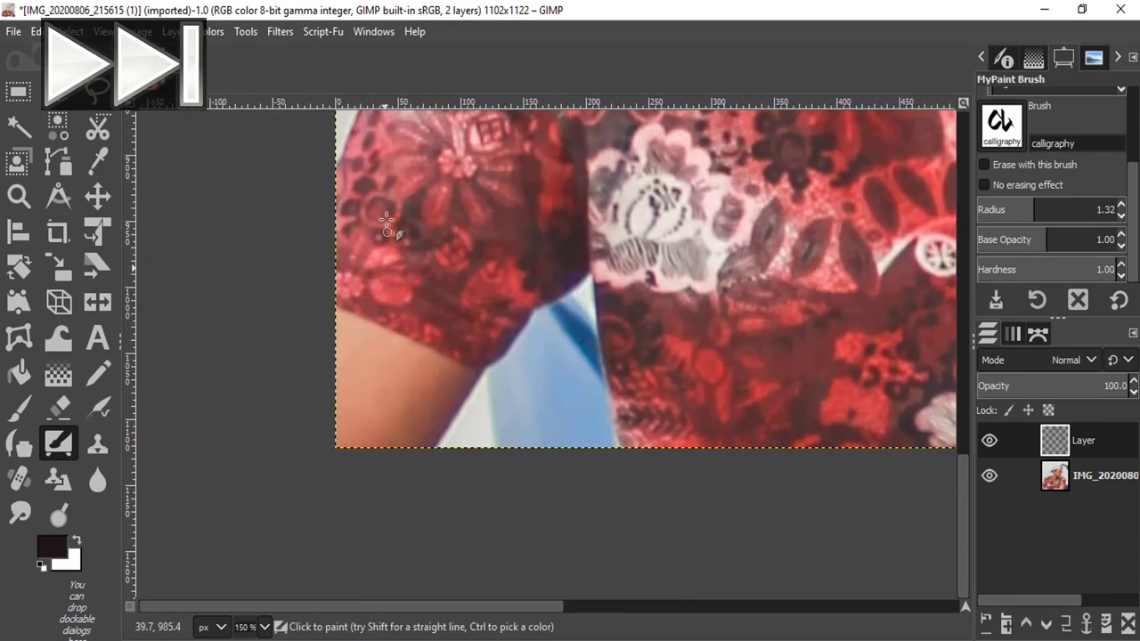
mouse_move(443, 443)
mouse_down()
mouse_move(590, 272)
mouse_move(618, 446)
mouse_up()
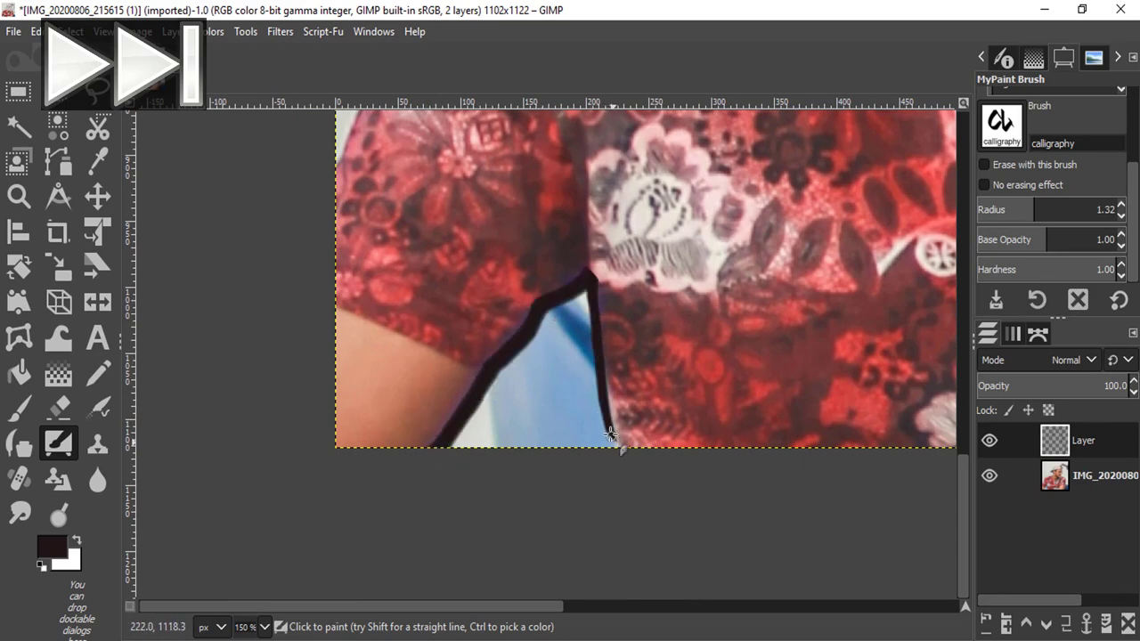
- Carry the outline along the sleeve and arm and back up the neck
scroll(619, 445, up, 5)
scroll(619, 445, left, 1)
scroll(473, 131, up, 5)
drag(396, 529, 517, 240)
scroll(478, 345, up, 5)
scroll(478, 345, right, 1)
scroll(477, 345, up, 3)
scroll(478, 344, right, 2)
mouse_move(318, 453)
mouse_down()
mouse_move(473, 333)
mouse_move(690, 299)
mouse_move(789, 267)
mouse_up()
scroll(789, 267, up, 2)
scroll(789, 267, right, 4)
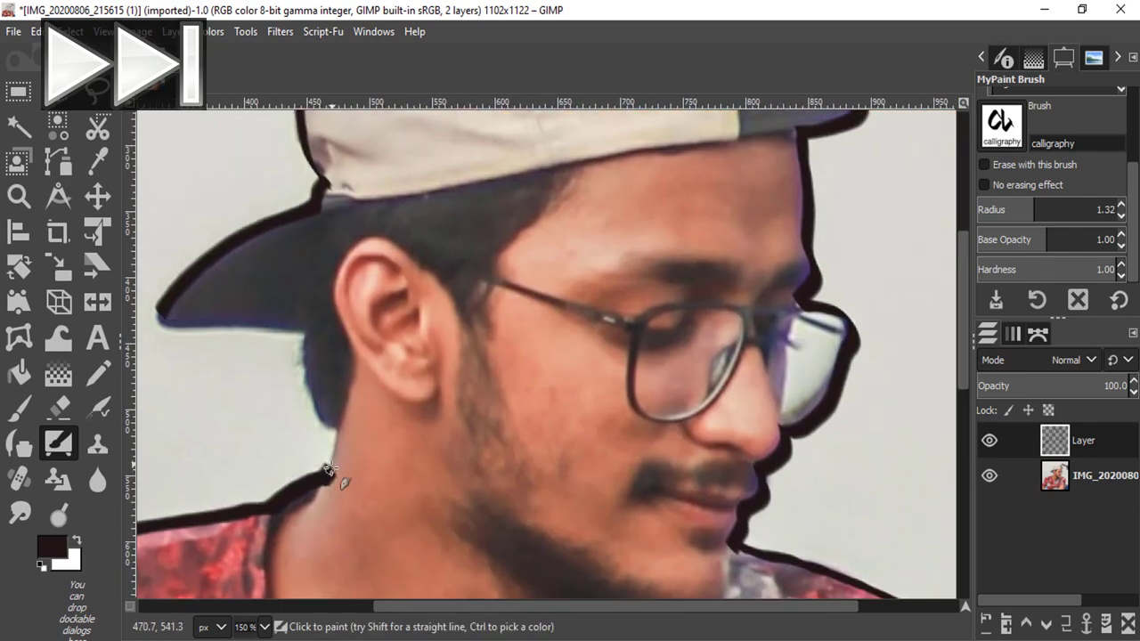
- Outline the underside of the cap brim
mouse_move(333, 441)
mouse_down()
mouse_move(338, 423)
mouse_move(307, 334)
mouse_up()
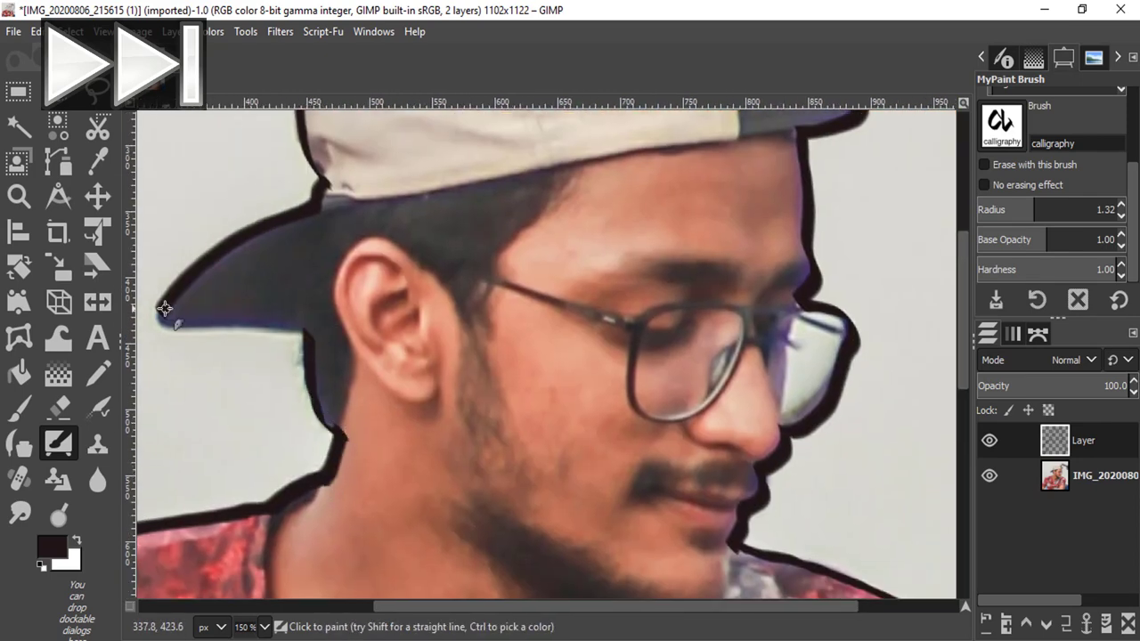
drag(165, 308, 312, 337)
scroll(312, 336, up, 1)
scroll(312, 337, up, 3)
mouse_move(292, 412)
mouse_down()
mouse_move(725, 343)
mouse_move(791, 354)
mouse_up()
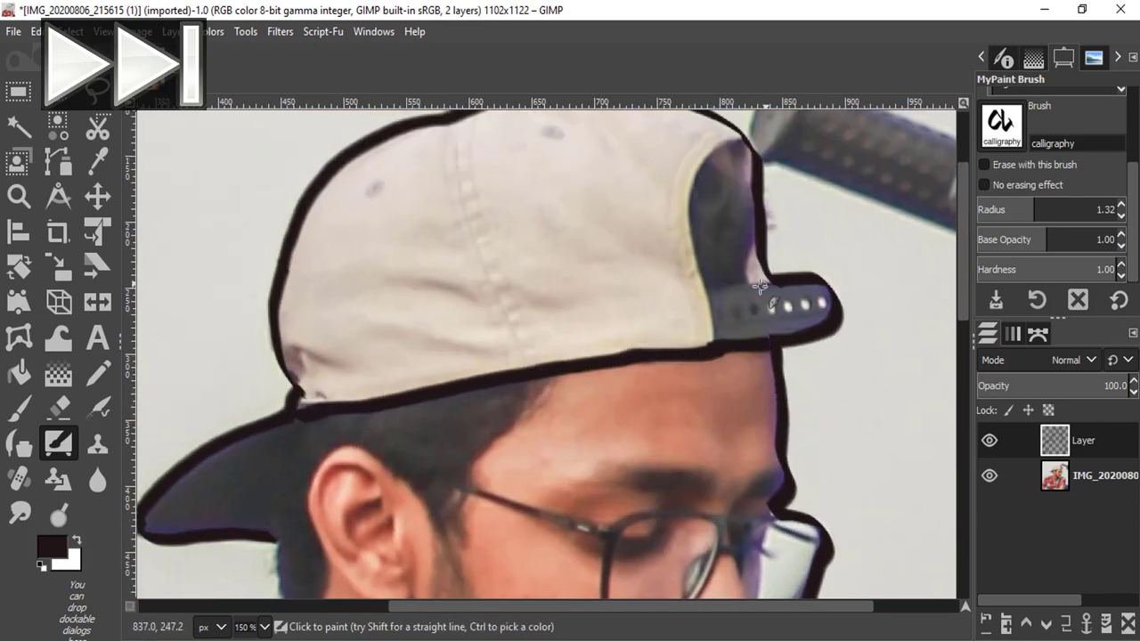
- Outline the top edge and left end of the cap strap
mouse_move(760, 285)
mouse_down()
mouse_move(710, 287)
mouse_move(697, 214)
mouse_move(723, 142)
mouse_move(740, 153)
mouse_up()
drag(713, 285, 715, 339)
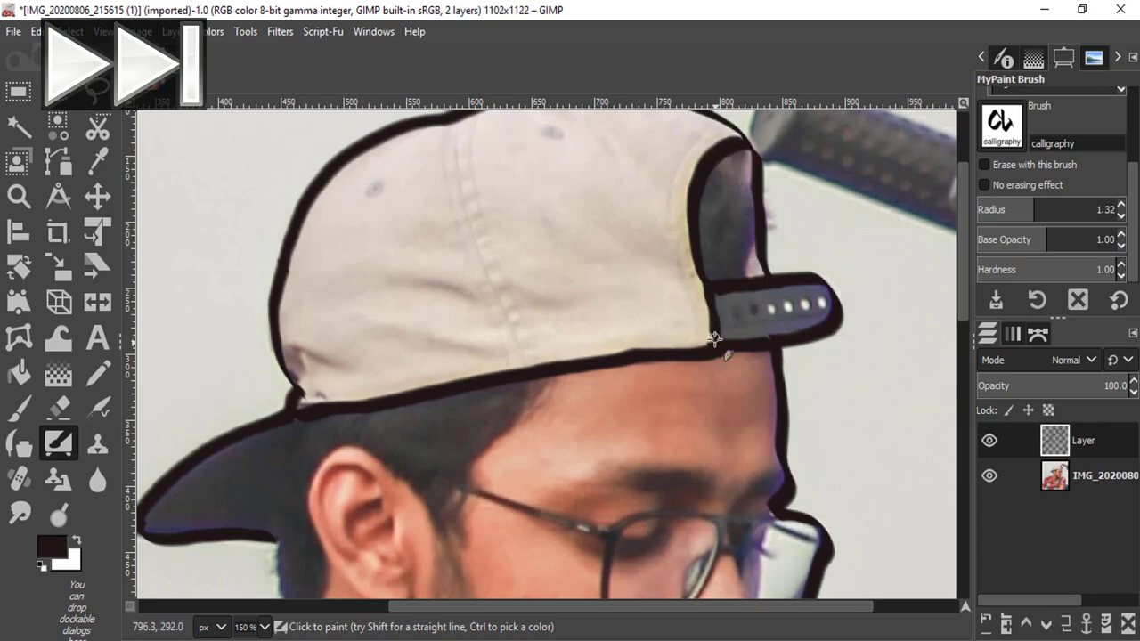
scroll(491, 364, down, 10)
scroll(478, 221, up, 1)
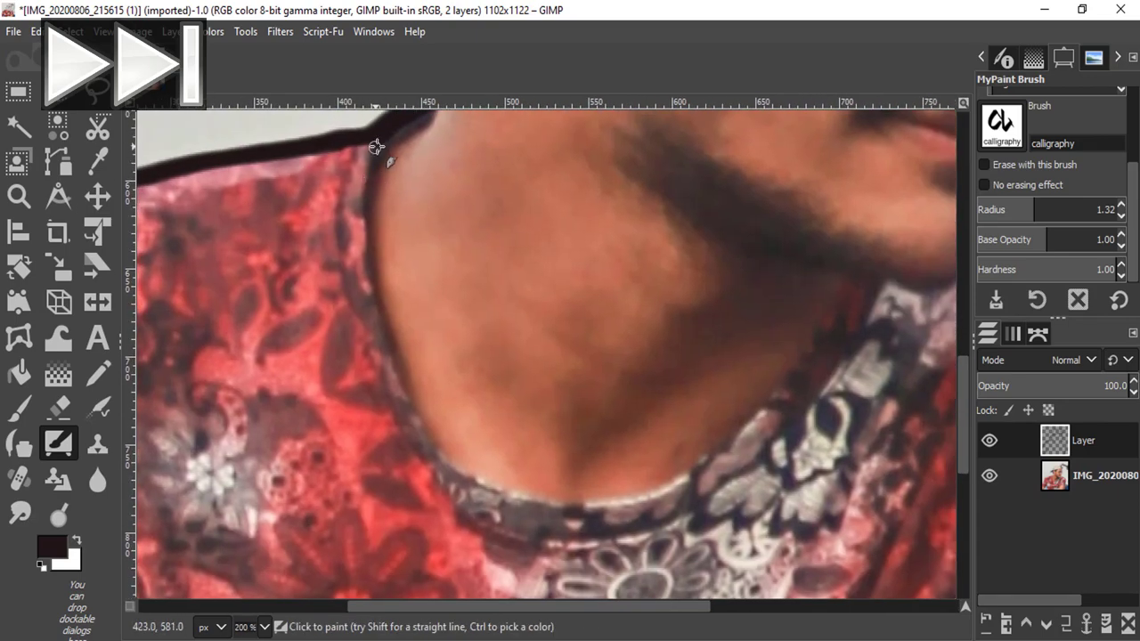
- Trace the neck edges and shrink the brush radius to 0.92
mouse_move(377, 142)
mouse_down()
mouse_move(374, 269)
mouse_move(401, 387)
mouse_move(501, 503)
mouse_move(633, 517)
mouse_move(675, 485)
mouse_up()
mouse_move(634, 438)
mouse_down()
mouse_move(756, 413)
mouse_move(846, 288)
mouse_up()
scroll(348, 341, right, 5)
scroll(650, 303, up, 2)
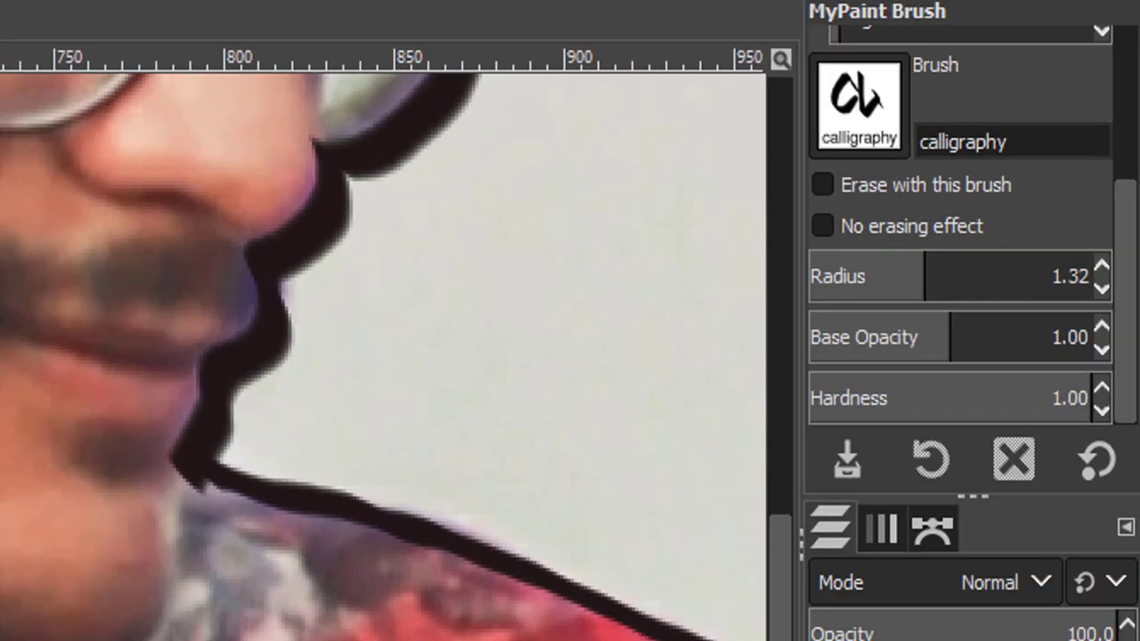
key(bracketleft)
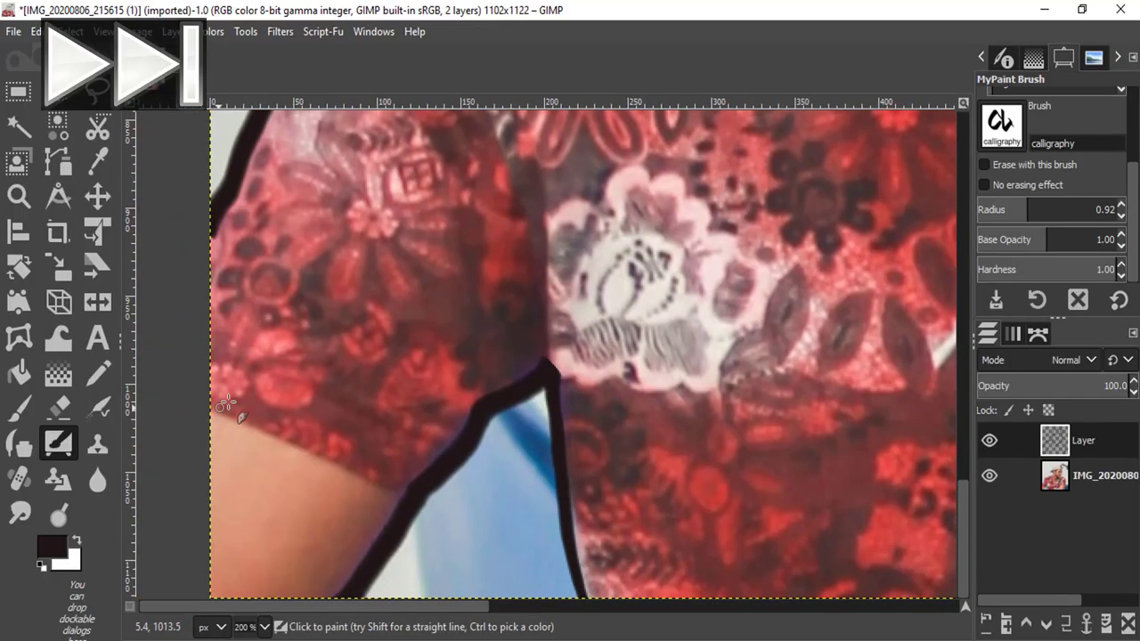
- Paint crease lines along the sleeve hem and down the sleeve
drag(227, 406, 406, 501)
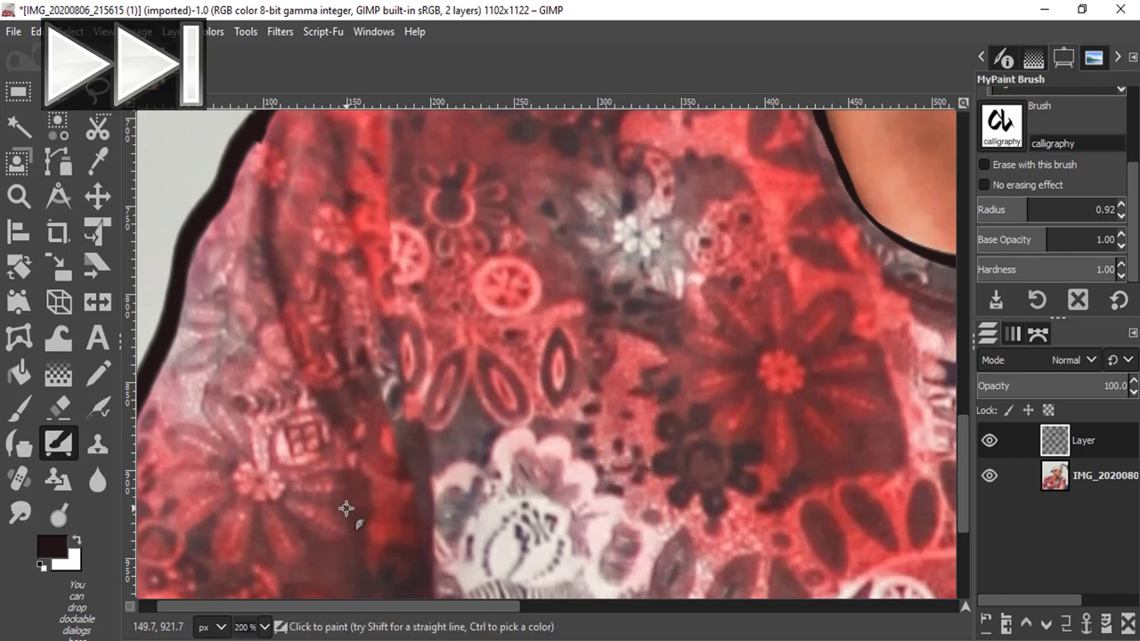
key(1)
drag(374, 224, 417, 496)
drag(324, 308, 380, 435)
drag(356, 267, 378, 360)
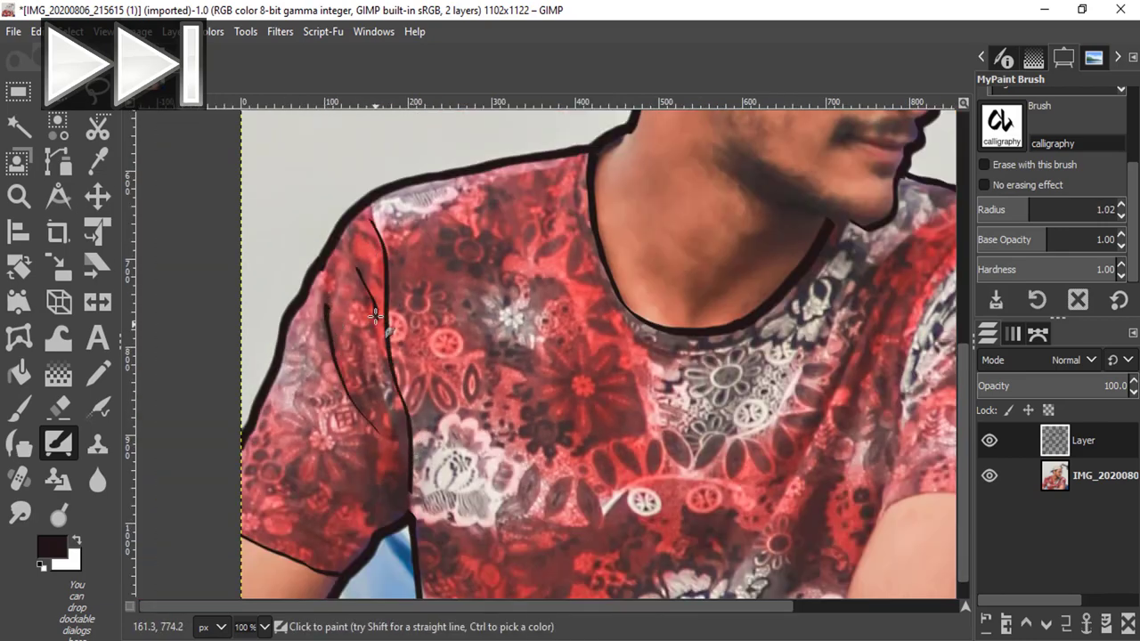
drag(378, 487, 381, 540)
scroll(284, 344, right, 5)
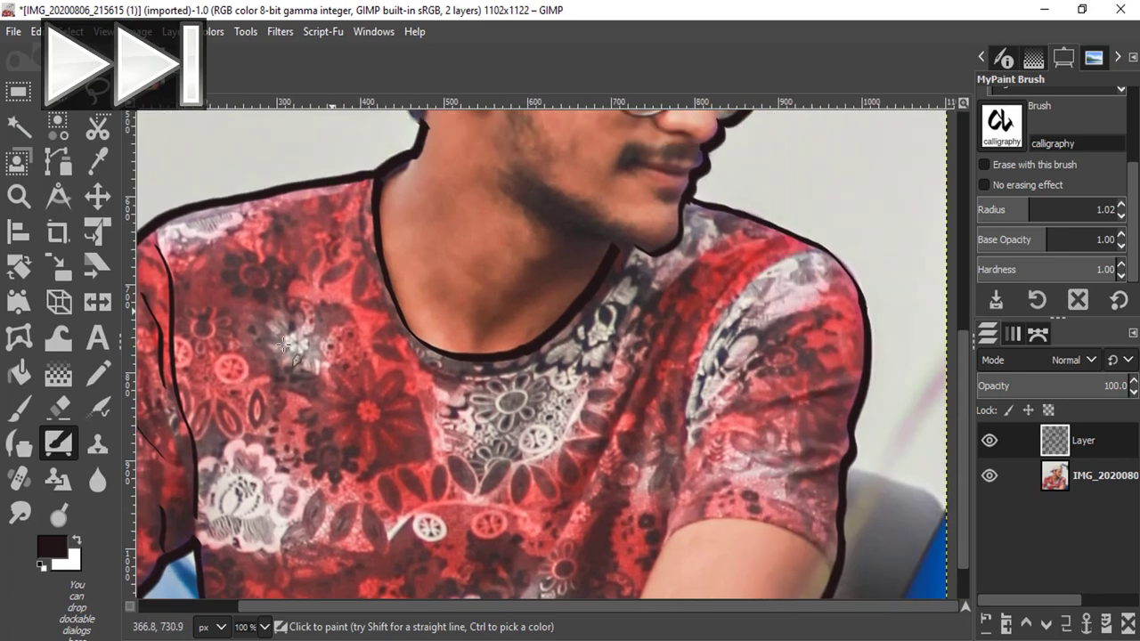
- Outline the shirt neckline, the arm's left edge and the sleeve's lower and inner edges
mouse_move(367, 185)
mouse_down()
mouse_move(438, 376)
mouse_move(554, 381)
mouse_move(619, 280)
mouse_up()
scroll(619, 281, down, 3)
scroll(618, 281, right, 4)
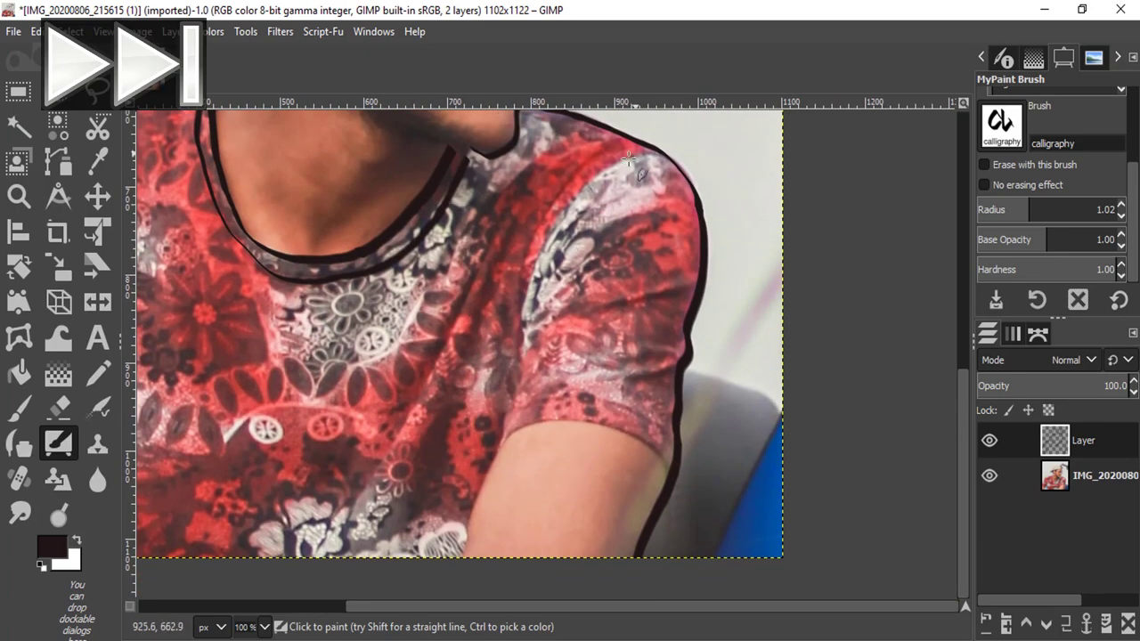
mouse_move(500, 436)
mouse_down()
mouse_move(490, 509)
mouse_move(467, 556)
mouse_up()
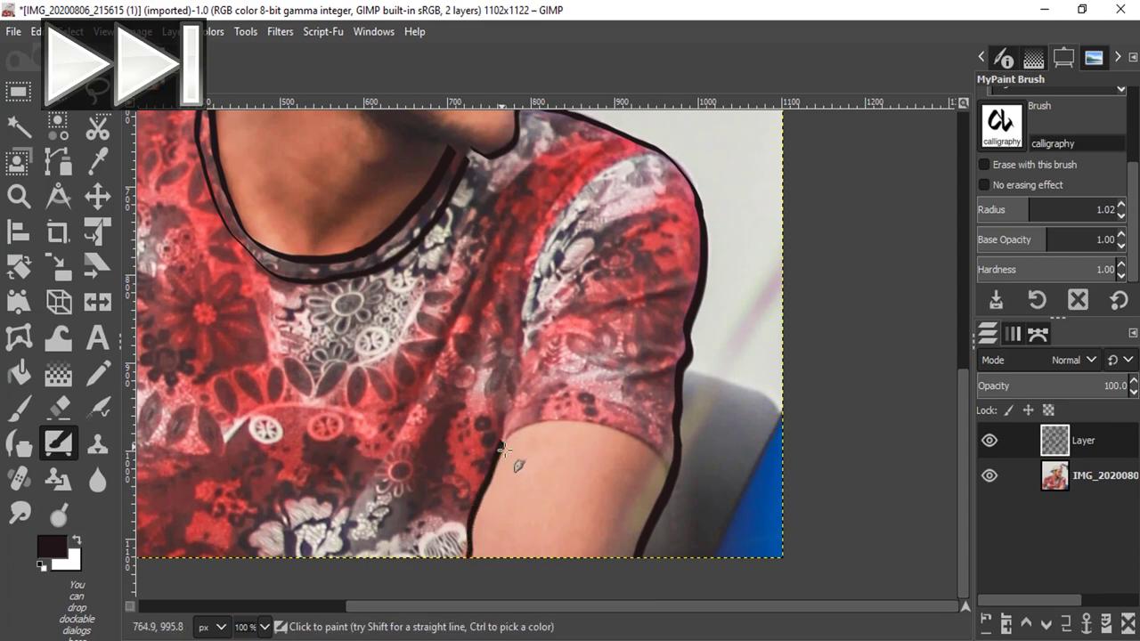
mouse_move(504, 450)
mouse_down()
mouse_move(575, 437)
mouse_move(672, 472)
mouse_up()
mouse_move(655, 156)
mouse_down()
mouse_move(539, 252)
mouse_move(503, 437)
mouse_up()
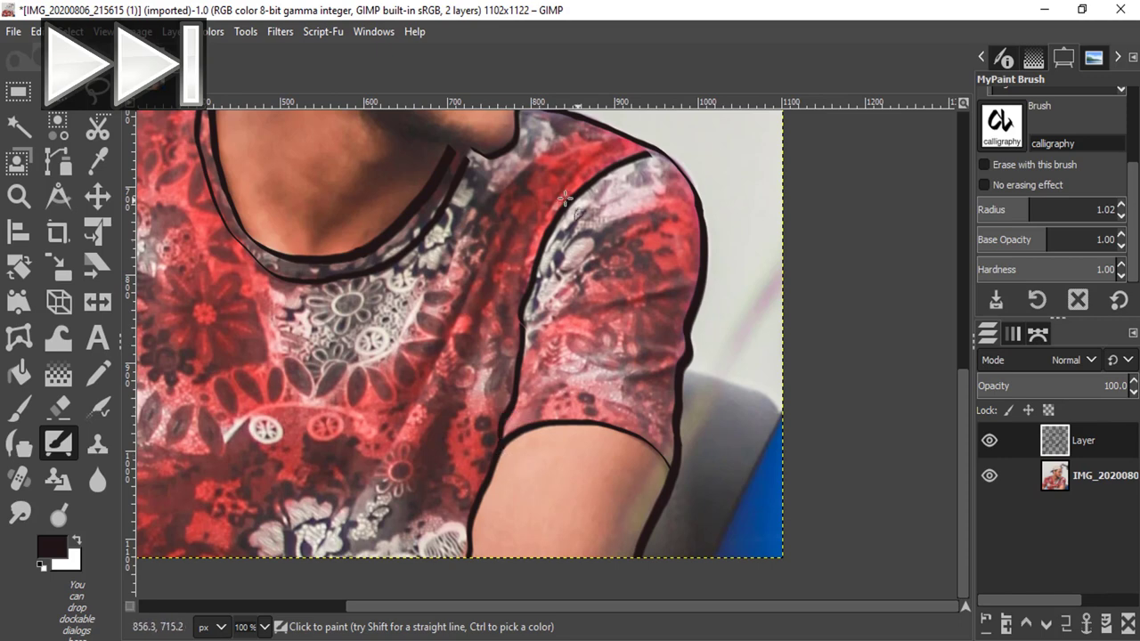
mouse_move(585, 163)
mouse_down()
mouse_move(606, 151)
mouse_move(533, 254)
mouse_up()
- Add short fold lines across the sleeve and a long diagonal fold across the shirt
drag(579, 318, 664, 293)
drag(545, 311, 628, 246)
mouse_move(595, 249)
mouse_down()
mouse_move(634, 223)
mouse_move(613, 187)
mouse_up()
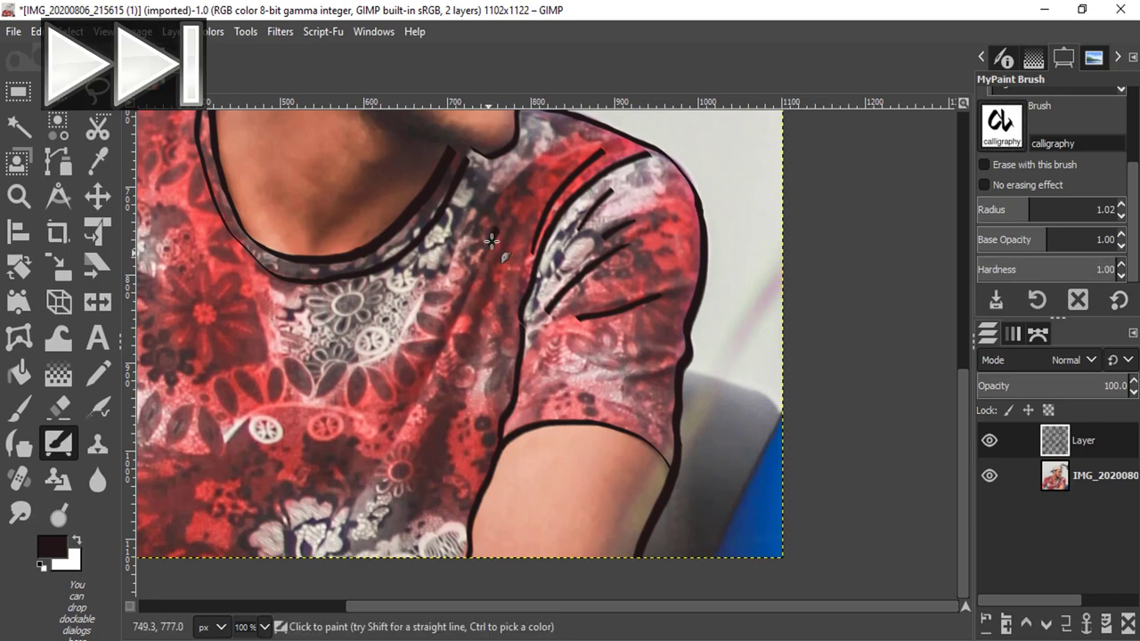
drag(485, 247, 360, 490)
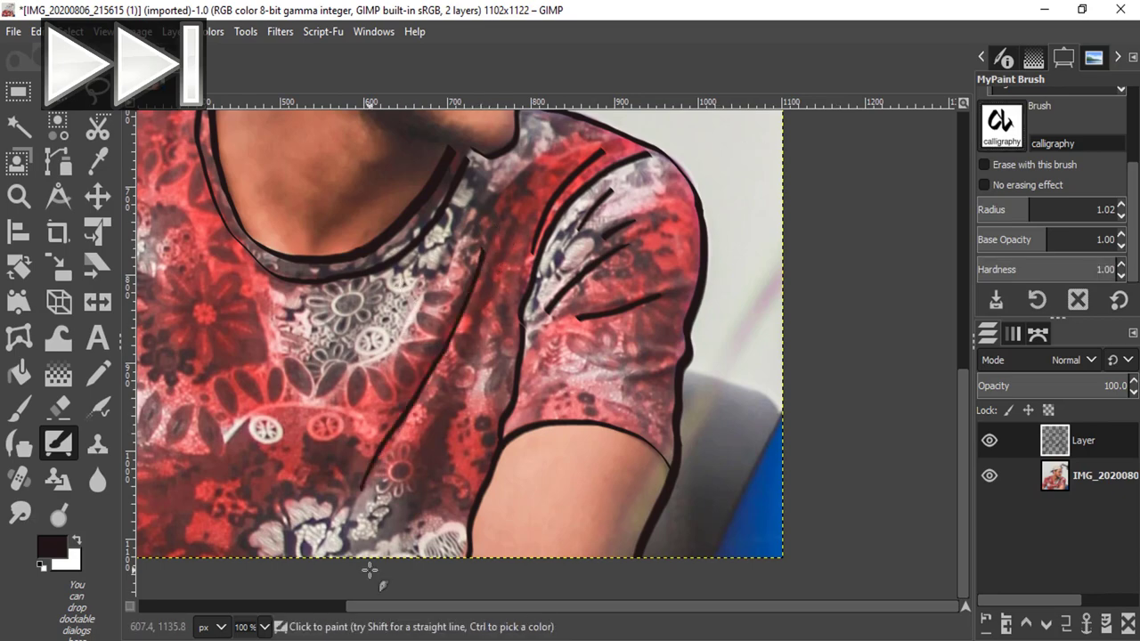
scroll(490, 481, left, 4)
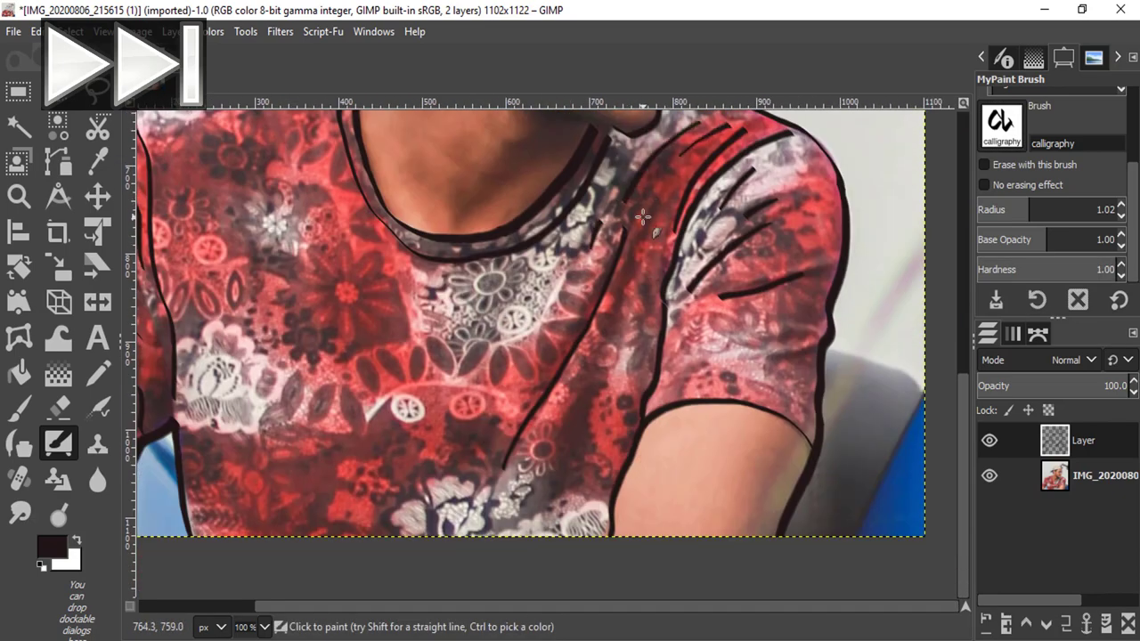
scroll(642, 217, up, 3)
scroll(642, 217, right, 5)
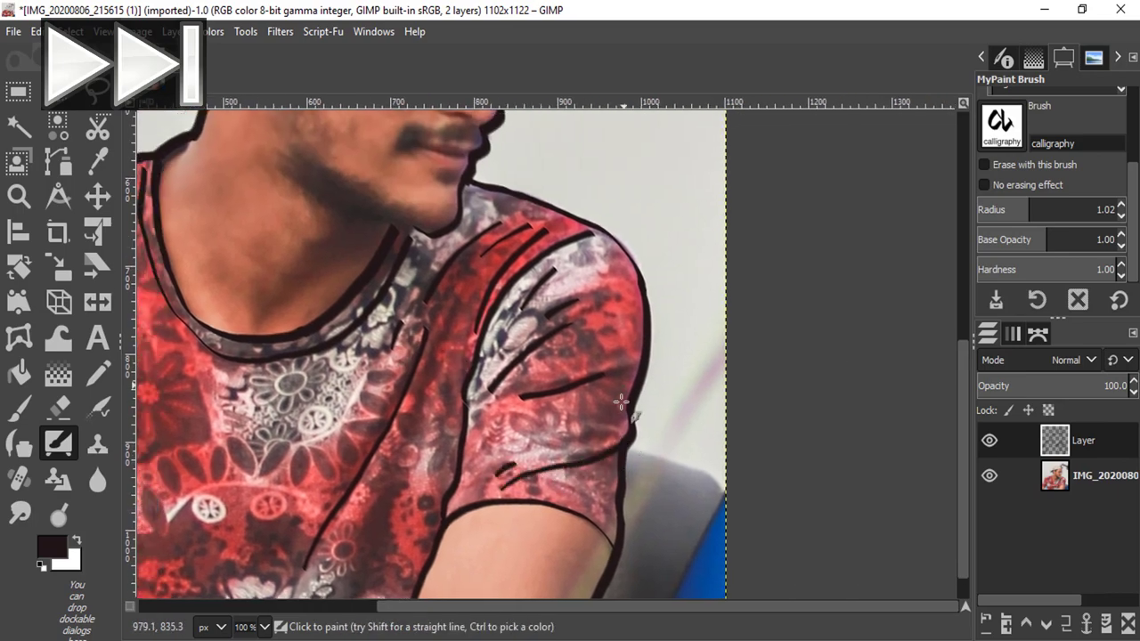
scroll(496, 407, up, 2)
ctrl+scroll(609, 307, up, 1)
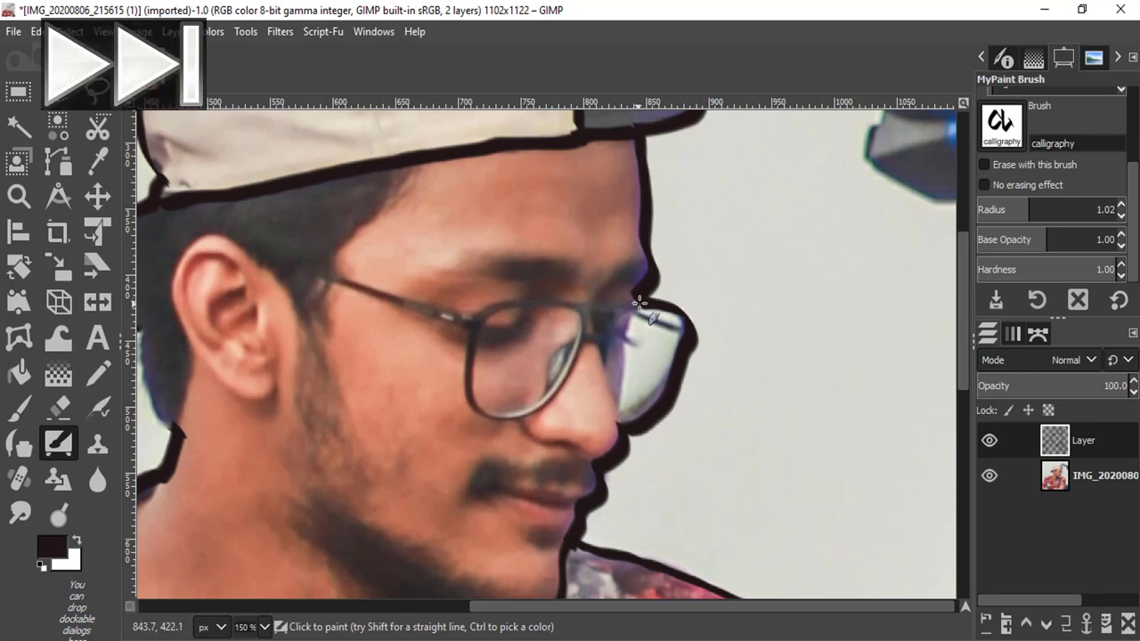
- Outline the glasses rim and lens frame, then trace the nose's edge and bottom
drag(639, 303, 467, 318)
mouse_move(465, 351)
mouse_down()
mouse_move(535, 432)
mouse_move(577, 321)
mouse_move(601, 339)
mouse_move(634, 456)
mouse_up()
key(ctrl+z)
drag(597, 342, 623, 441)
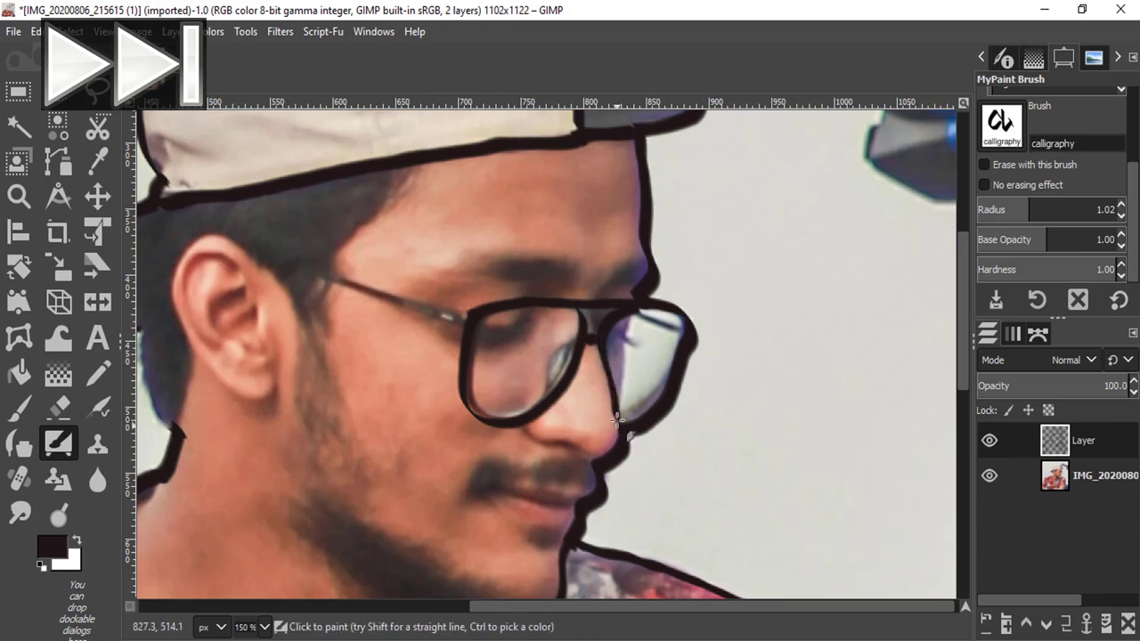
key(ctrl+z)
key(ctrl+z)
drag(597, 341, 629, 445)
drag(525, 426, 604, 461)
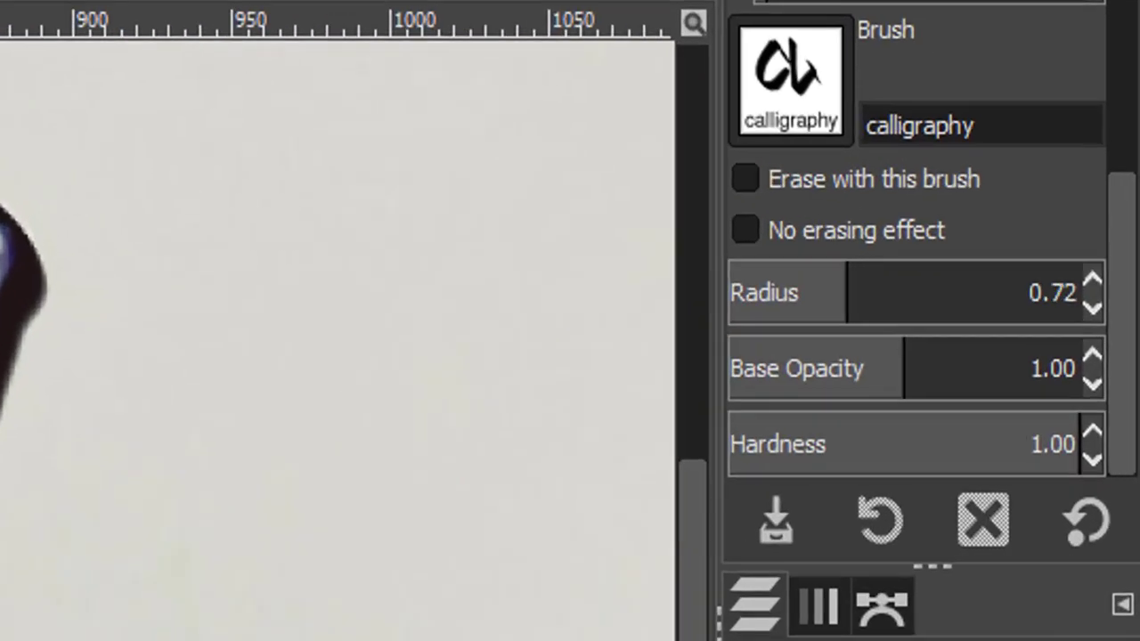
- With a thinner brush, draw the lip line and trace the ear and its inner folds
key(bracketleft)
key(bracketleft)
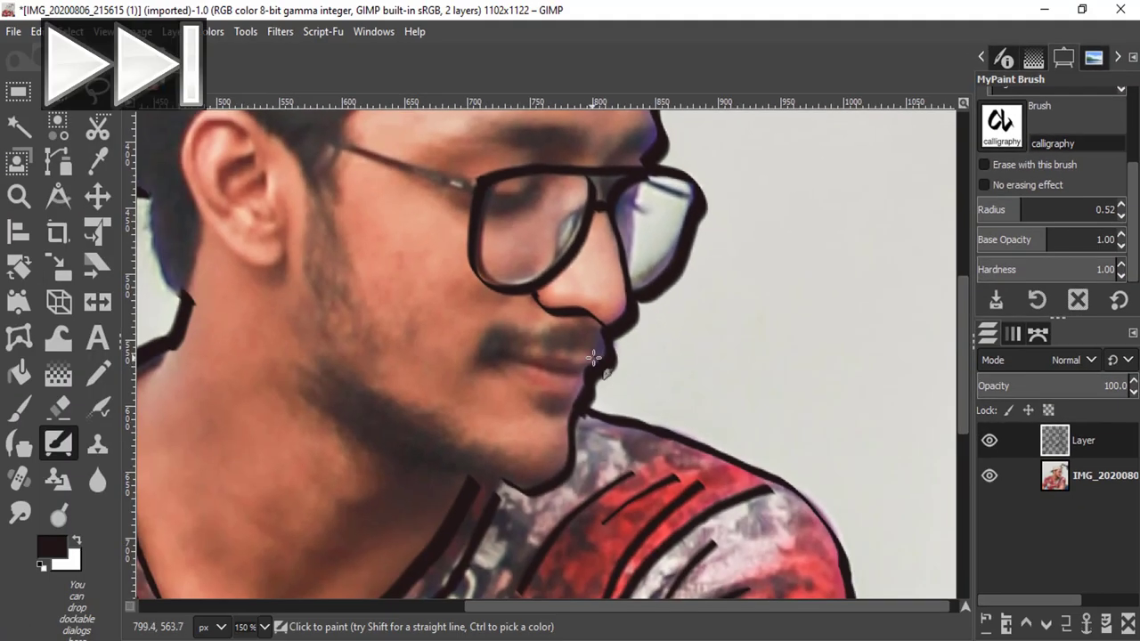
mouse_move(604, 362)
mouse_down()
mouse_move(509, 373)
mouse_move(584, 389)
mouse_up()
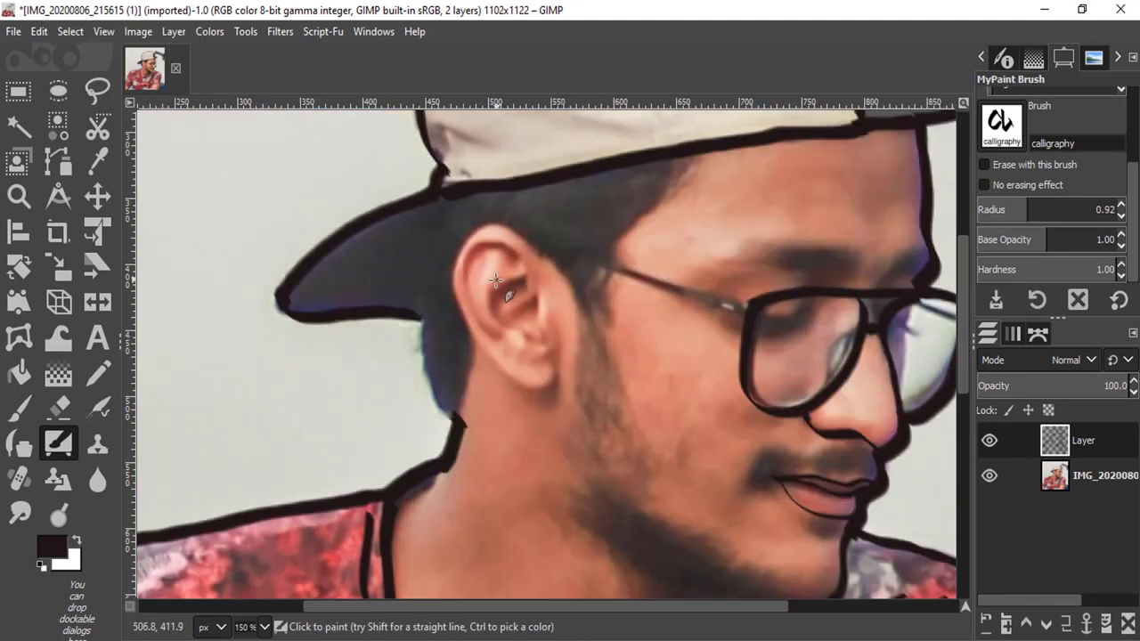
mouse_move(538, 253)
mouse_down()
mouse_move(499, 223)
mouse_move(459, 297)
mouse_move(501, 367)
mouse_move(557, 385)
mouse_up()
key(bracketleft)
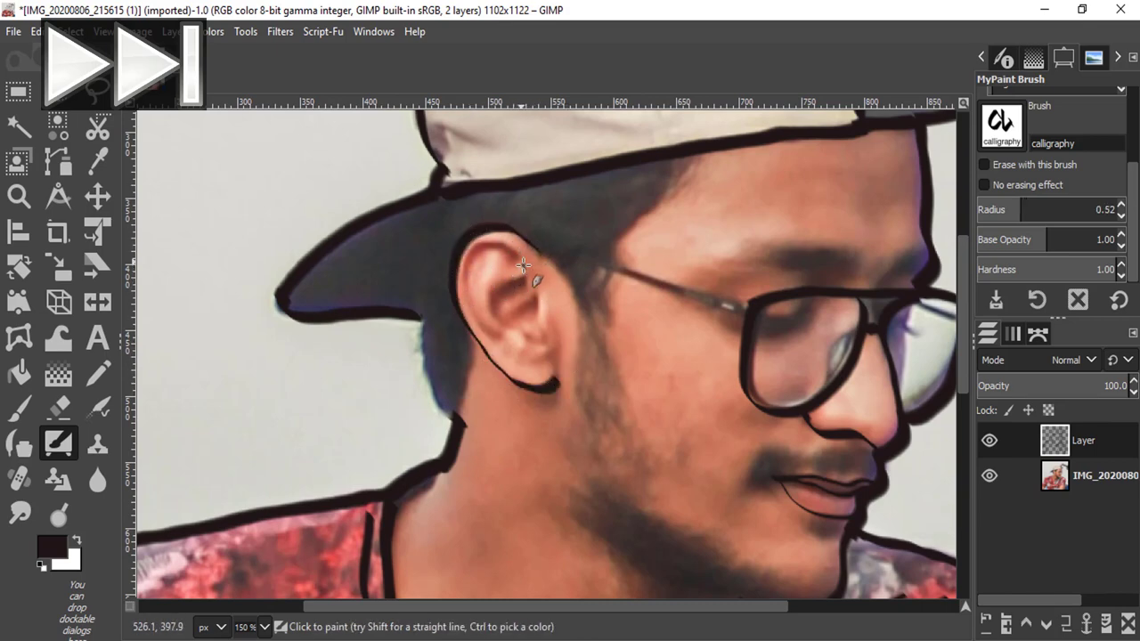
mouse_move(530, 261)
mouse_down()
mouse_move(463, 285)
mouse_move(495, 336)
mouse_up()
drag(544, 297, 520, 331)
- Slightly enlarge the brush to 0.62 and darken the left and right lens frames
scroll(518, 282, right, 5)
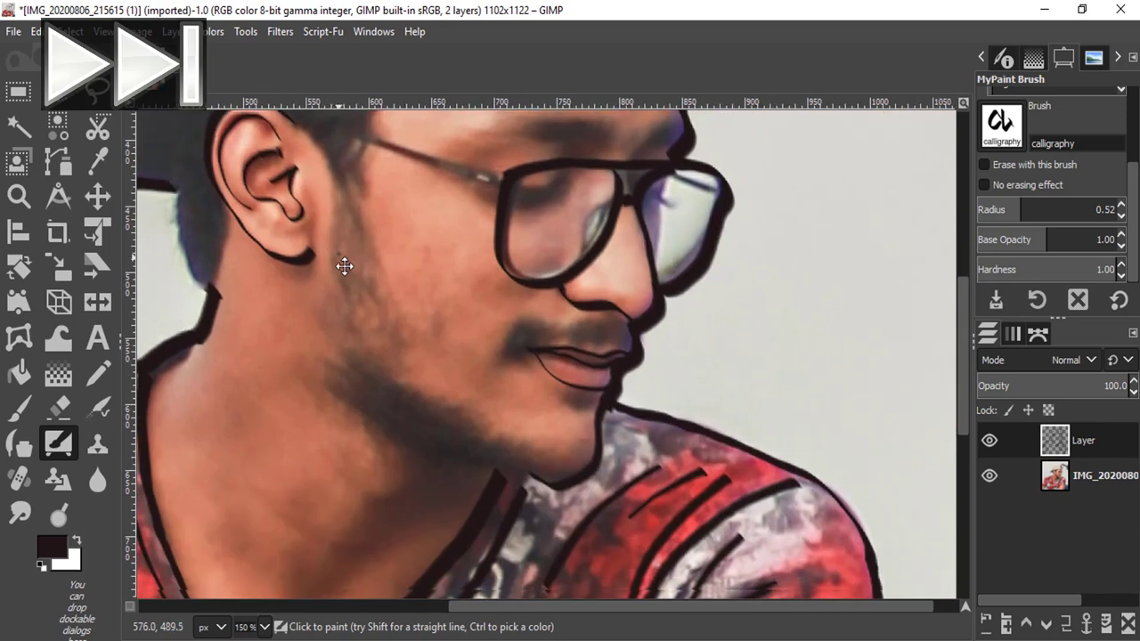
scroll(344, 262, down, 2)
scroll(357, 187, up, 3)
key(bracketright)
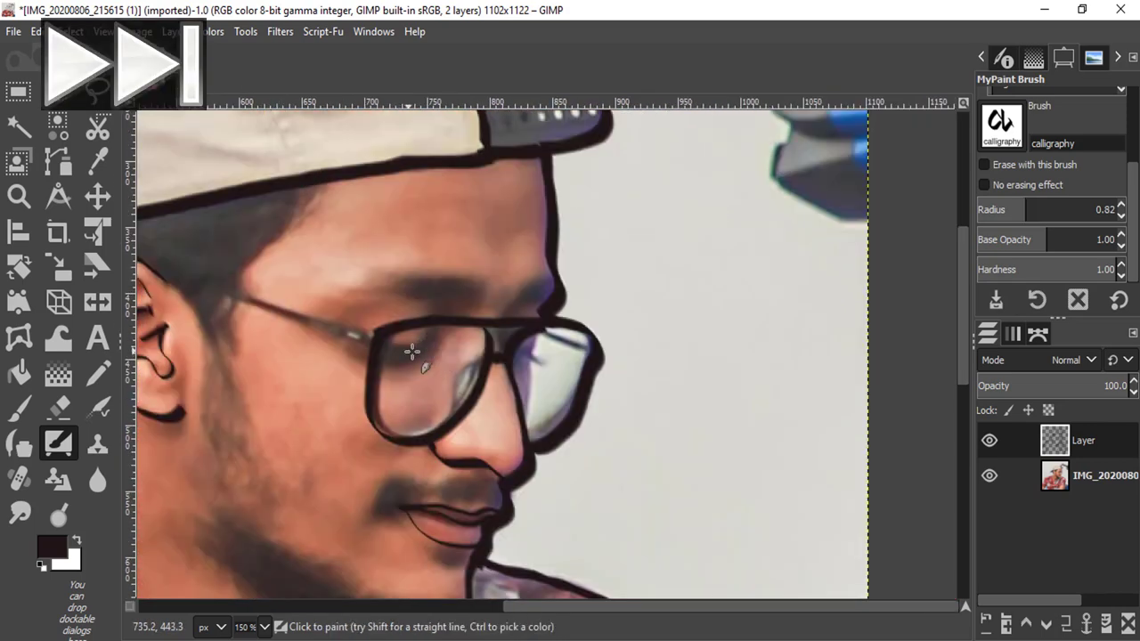
drag(386, 349, 428, 344)
drag(538, 336, 519, 420)
mouse_move(526, 264)
mouse_down()
mouse_move(687, 330)
mouse_move(577, 553)
mouse_up()
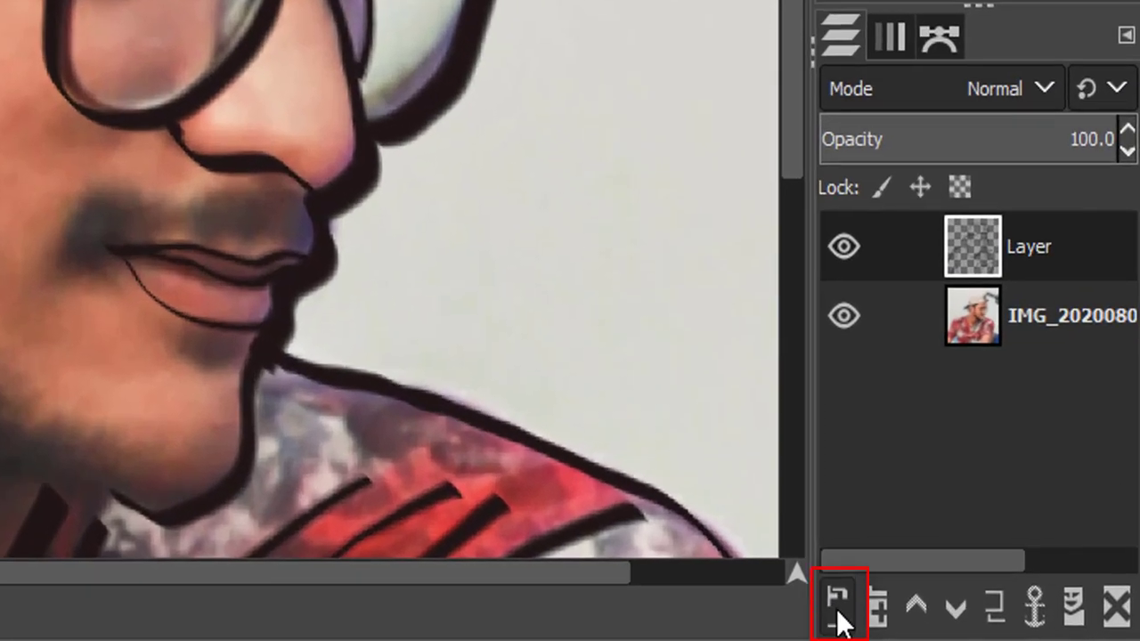
- Add another transparent layer and switch to the kabura MyPaint brush
click(838, 611)
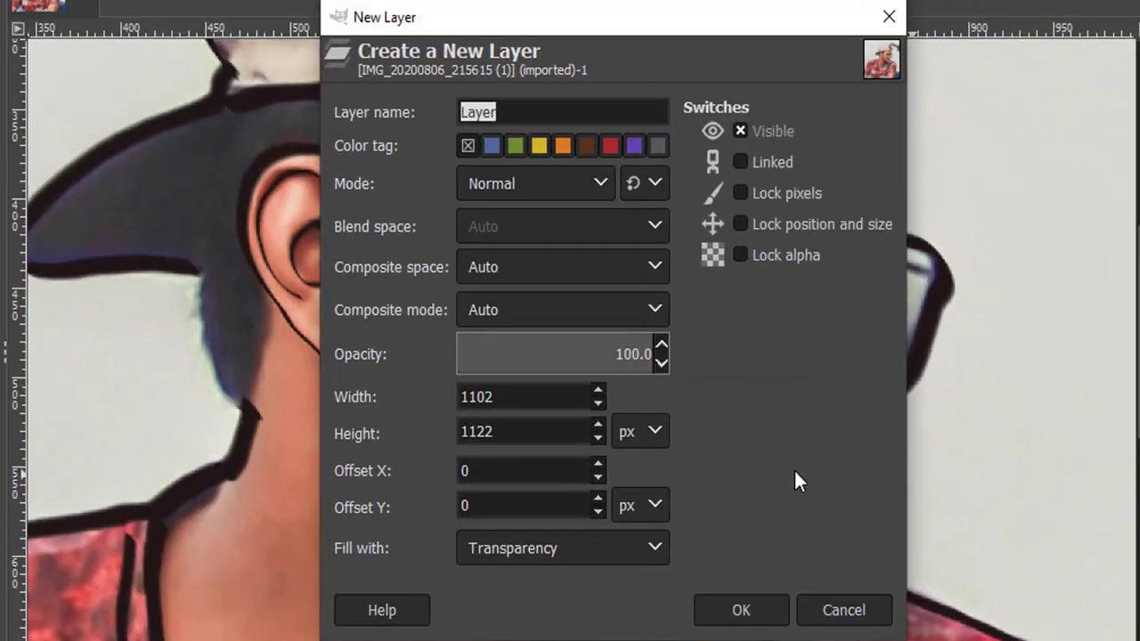
click(748, 611)
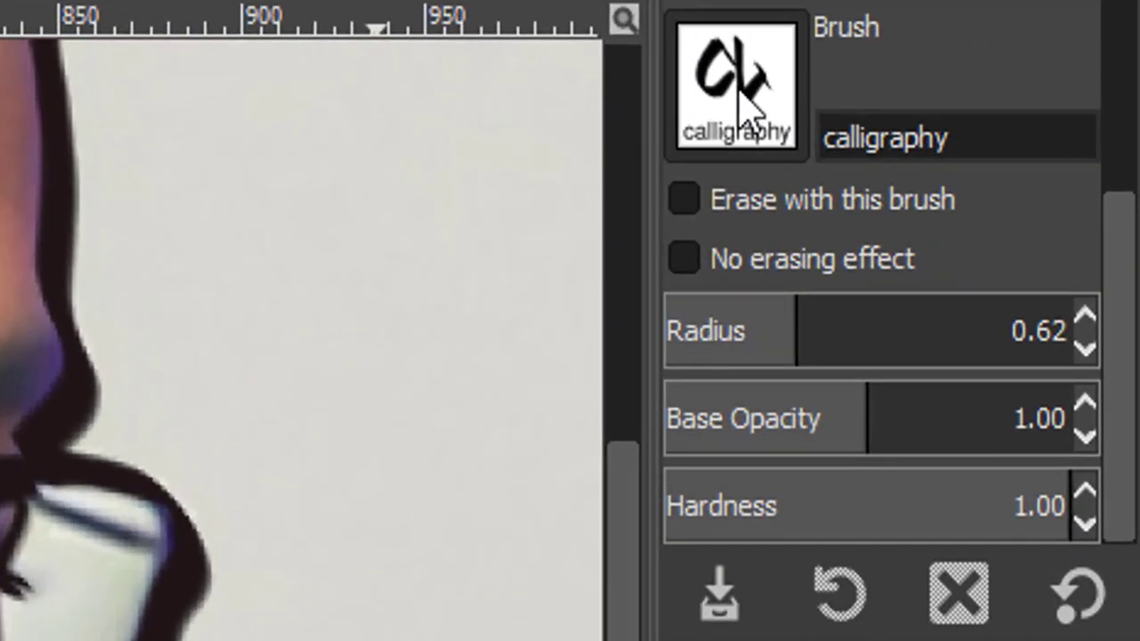
click(746, 105)
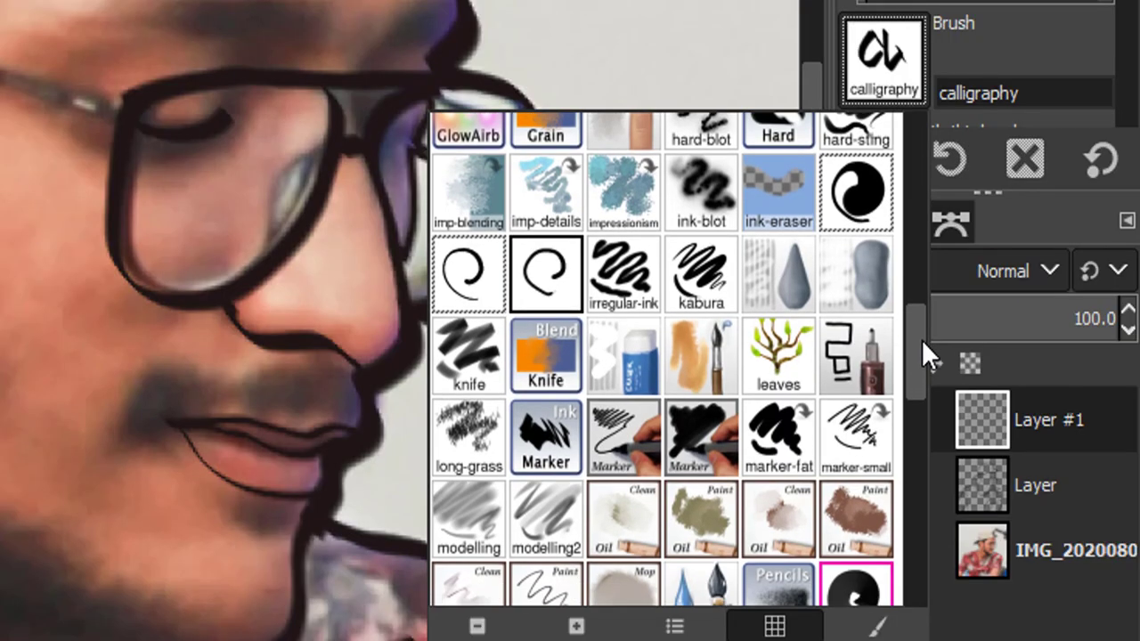
drag(923, 325, 922, 348)
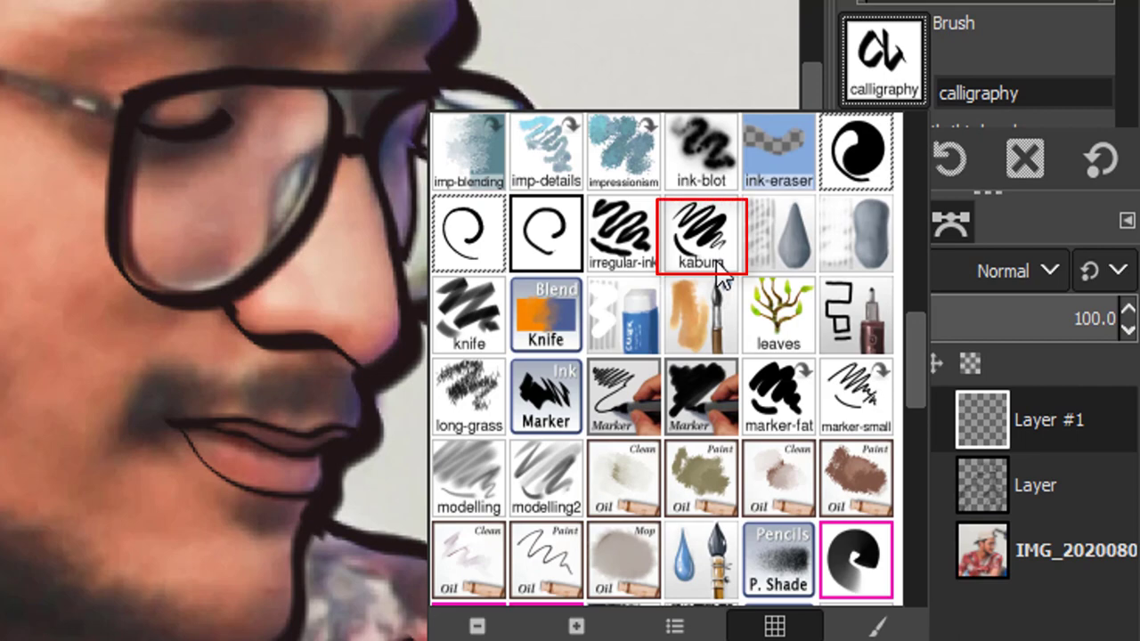
click(718, 266)
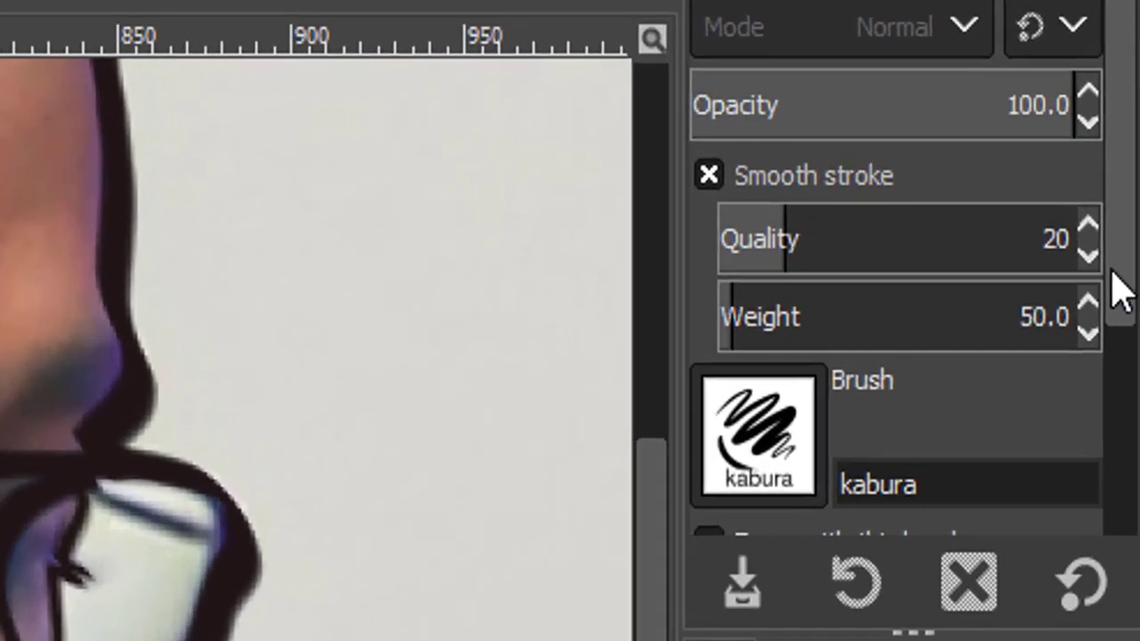
- Drag the brush radius down to about -0.28 for fine hair strokes
drag(1121, 292, 1128, 508)
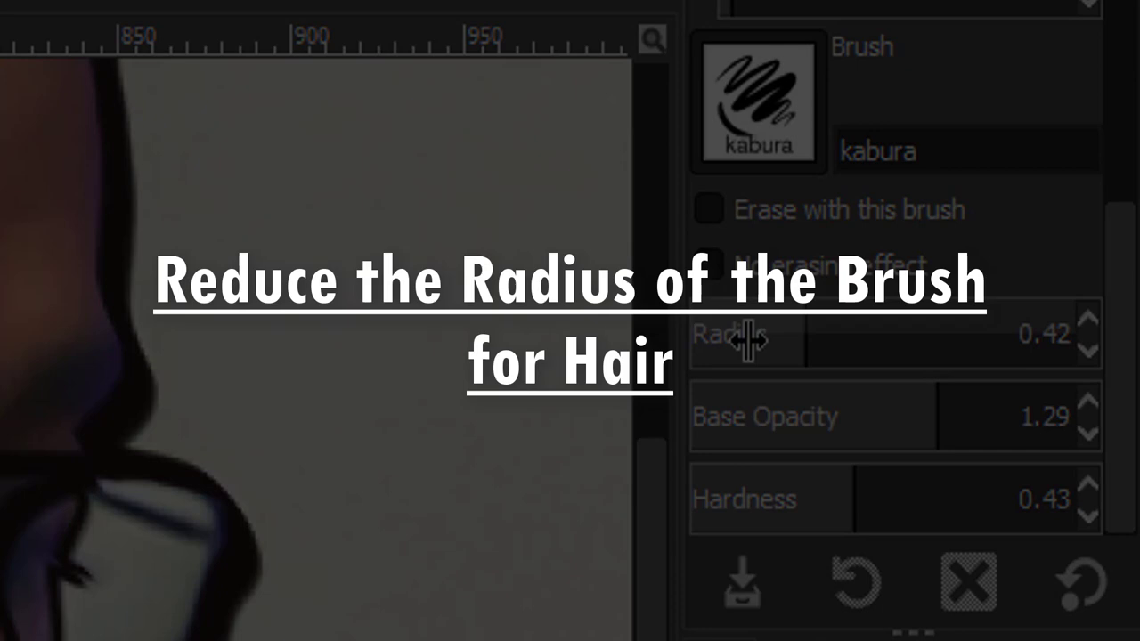
mouse_move(746, 339)
mouse_down()
mouse_move(853, 394)
mouse_move(840, 394)
mouse_up()
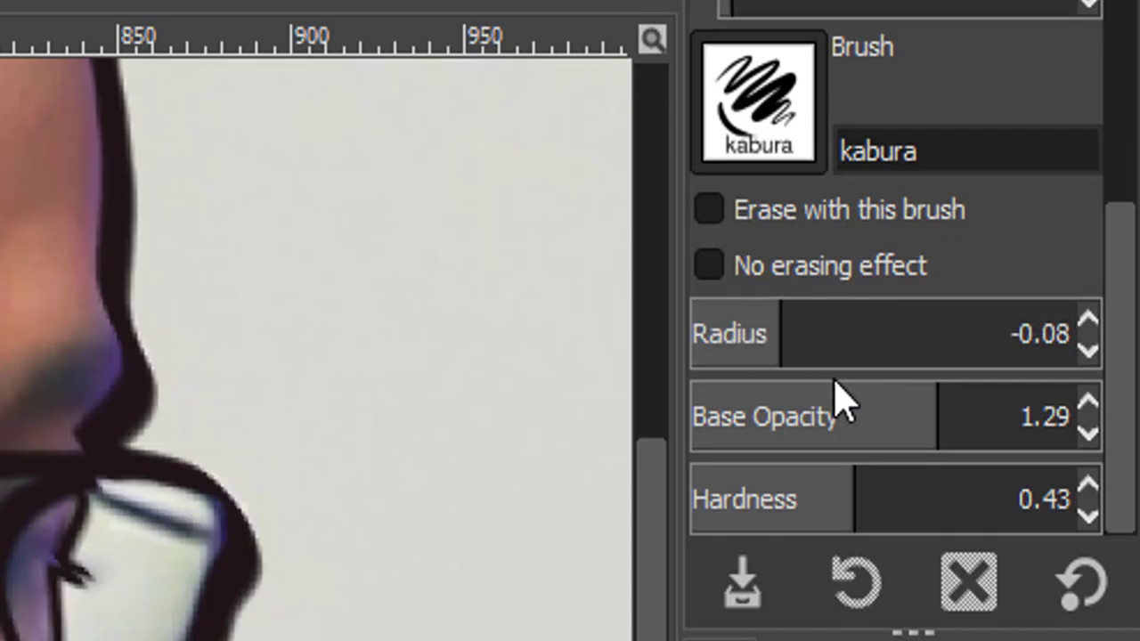
click(762, 367)
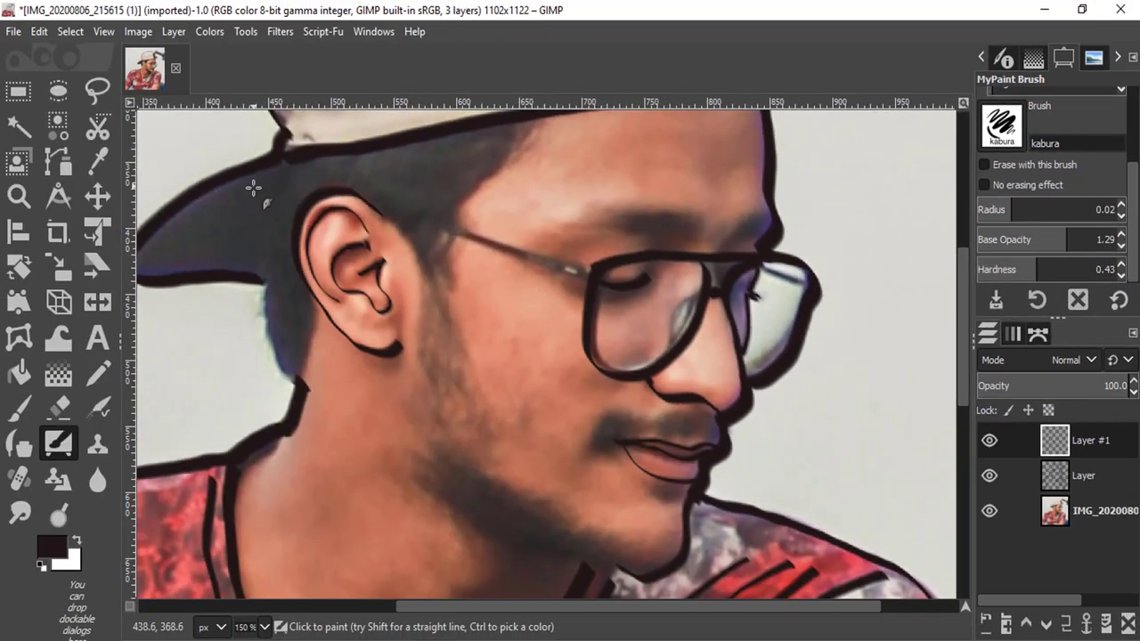
- Thin the brush further and darken the hair at the back of the head and neck
key(bracketleft)
drag(275, 172, 274, 196)
drag(267, 258, 303, 392)
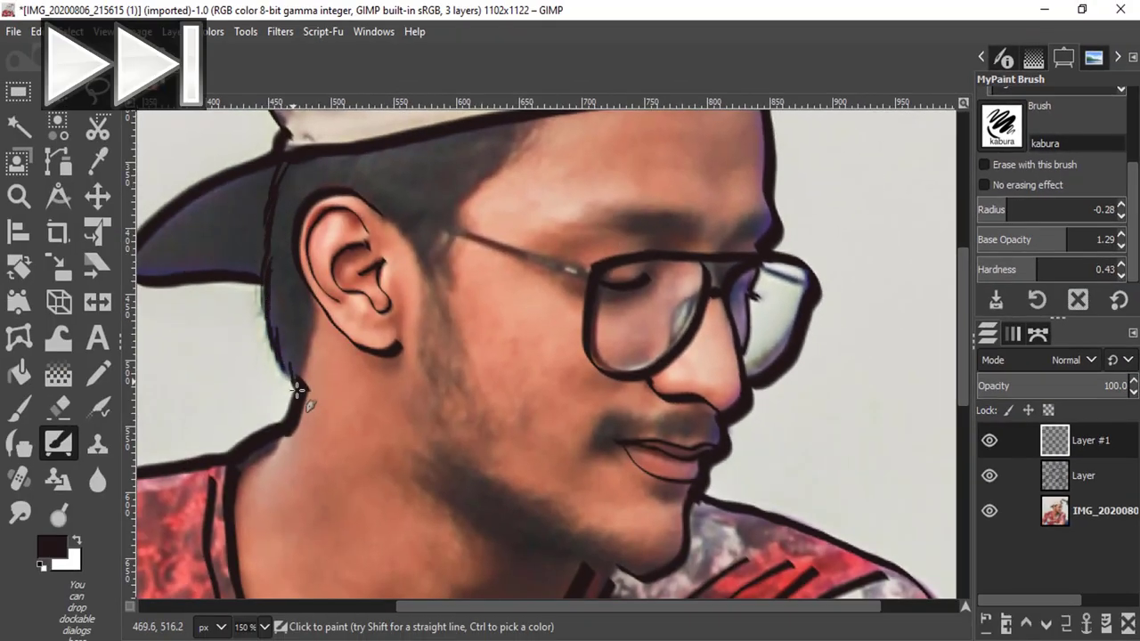
mouse_move(294, 184)
mouse_down()
mouse_move(280, 285)
mouse_move(285, 331)
mouse_move(303, 329)
mouse_move(295, 364)
mouse_move(288, 255)
mouse_move(303, 305)
mouse_move(307, 191)
mouse_move(277, 293)
mouse_move(281, 378)
mouse_up()
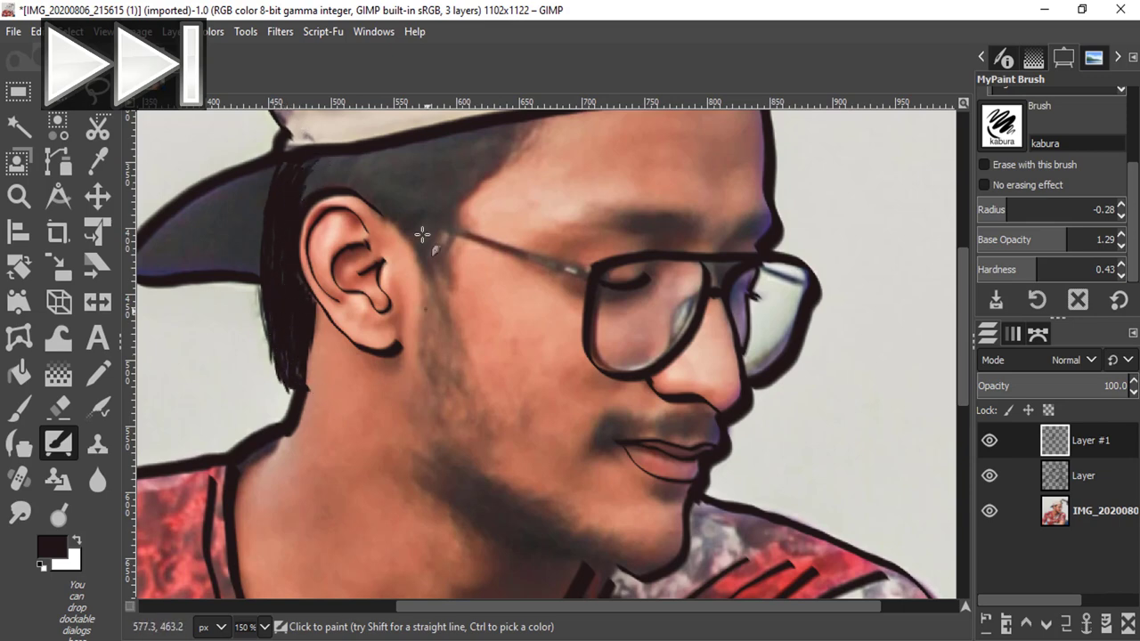
scroll(401, 245, up, 3)
- Fill the gap between the ear and the cap brim with dense hair strands
drag(317, 286, 347, 252)
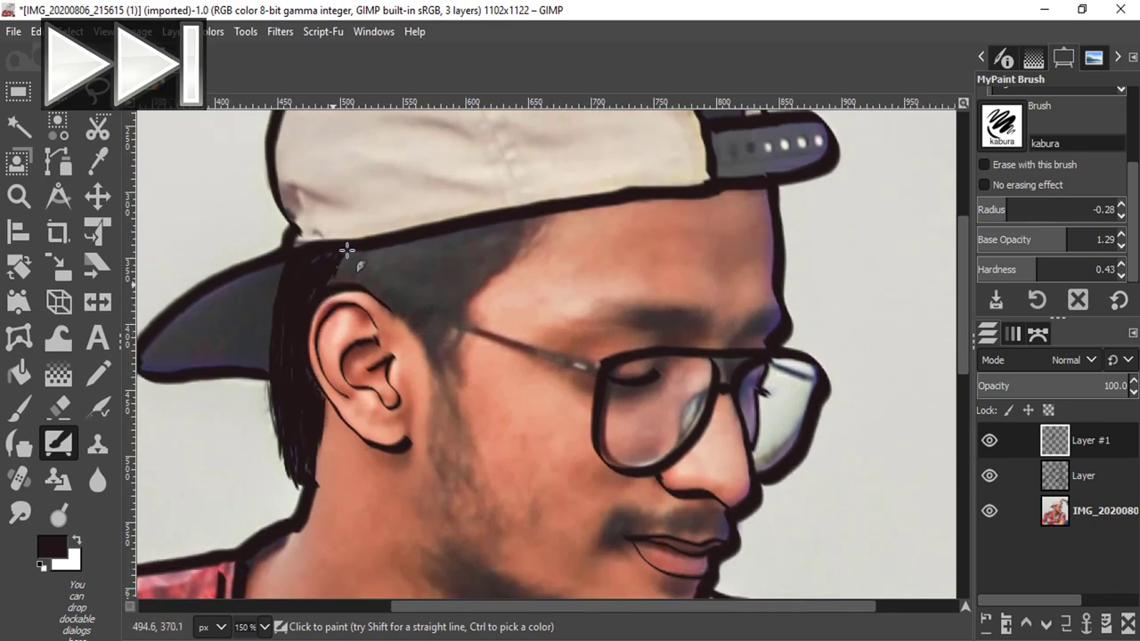
mouse_move(500, 231)
mouse_down()
mouse_move(463, 288)
mouse_move(476, 318)
mouse_move(448, 330)
mouse_move(455, 281)
mouse_move(517, 224)
mouse_move(426, 358)
mouse_up()
mouse_move(455, 271)
mouse_down()
mouse_move(436, 326)
mouse_move(478, 235)
mouse_move(422, 309)
mouse_up()
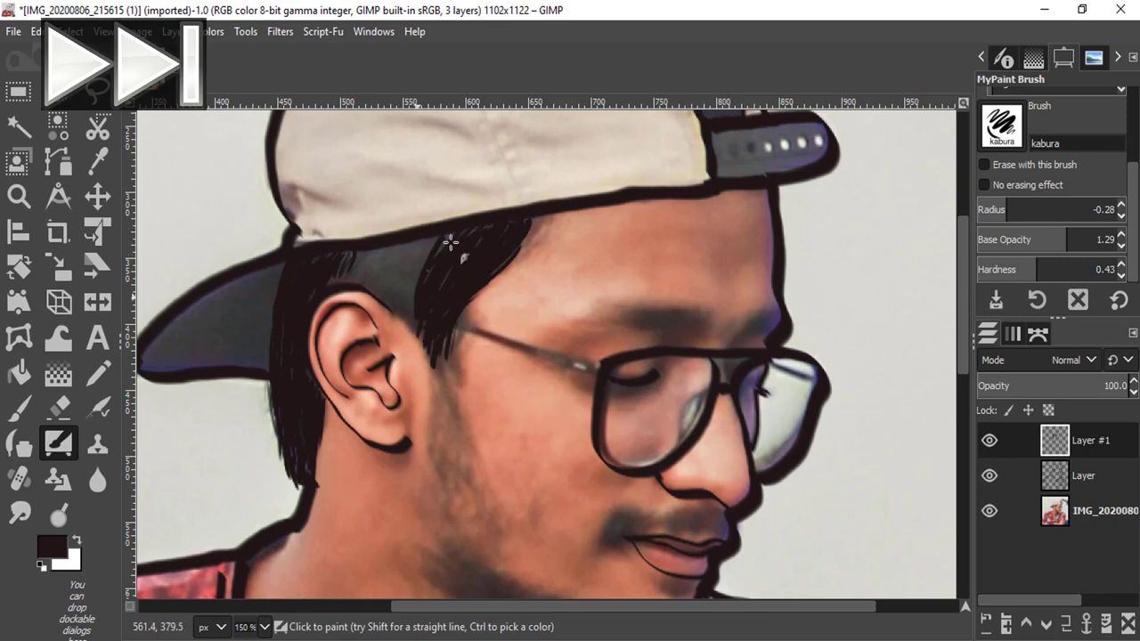
drag(445, 242, 406, 321)
mouse_move(421, 240)
mouse_down()
mouse_move(390, 312)
mouse_move(402, 322)
mouse_move(374, 296)
mouse_up()
drag(366, 253, 351, 278)
drag(385, 249, 370, 285)
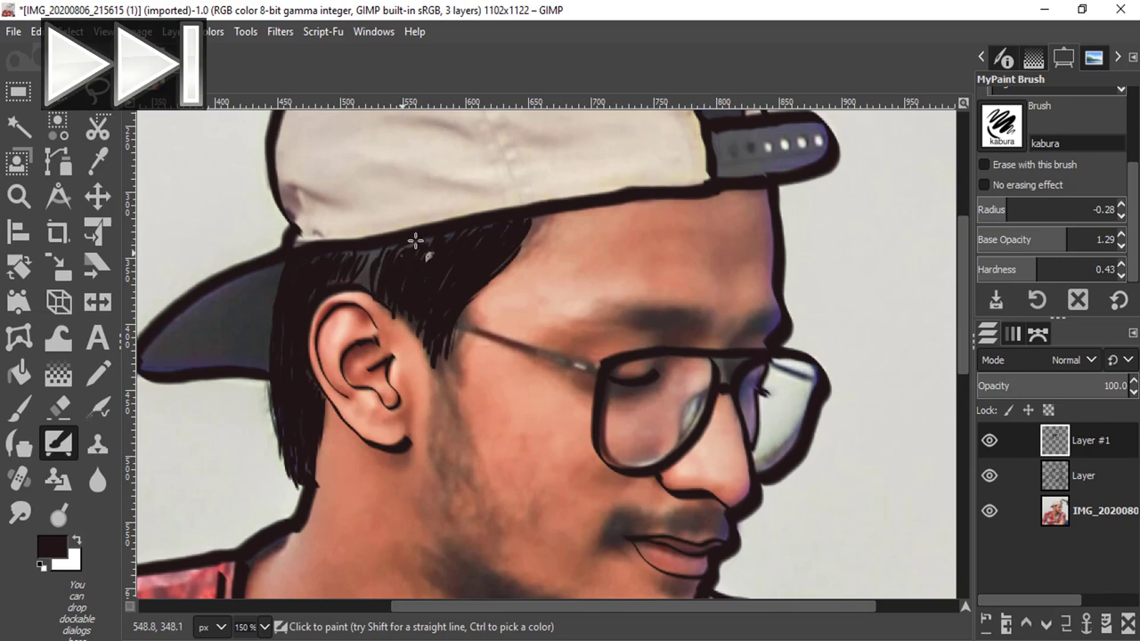
mouse_move(399, 247)
mouse_down()
mouse_move(375, 297)
mouse_move(349, 286)
mouse_up()
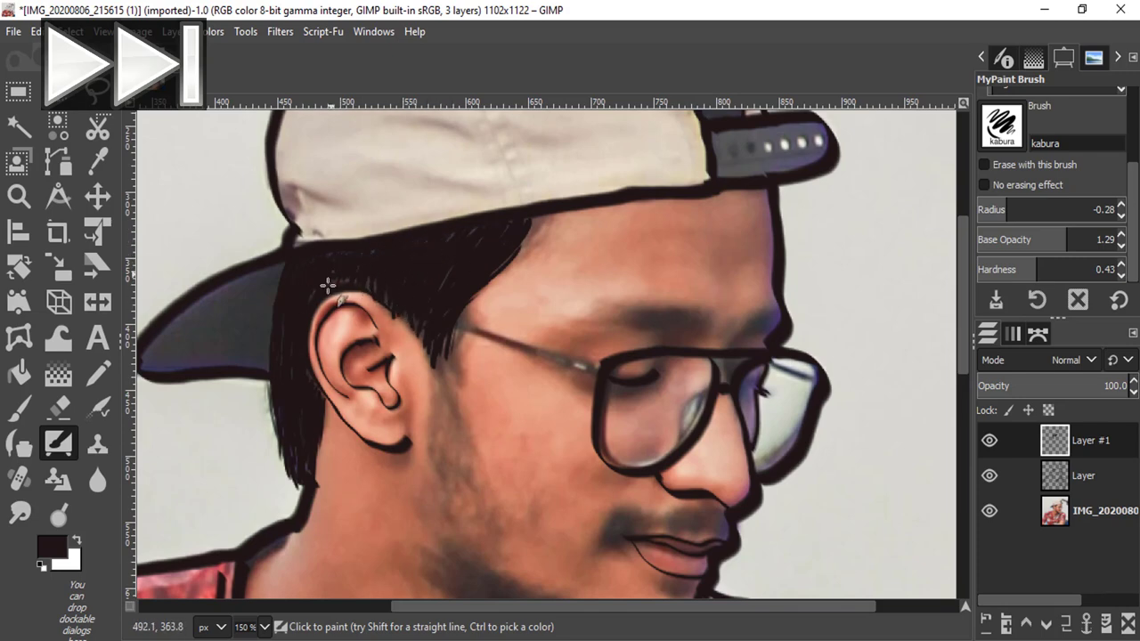
- Stroke in a thick moustache above the lip and darken the eyebrow above the glasses
scroll(446, 401, down, 3)
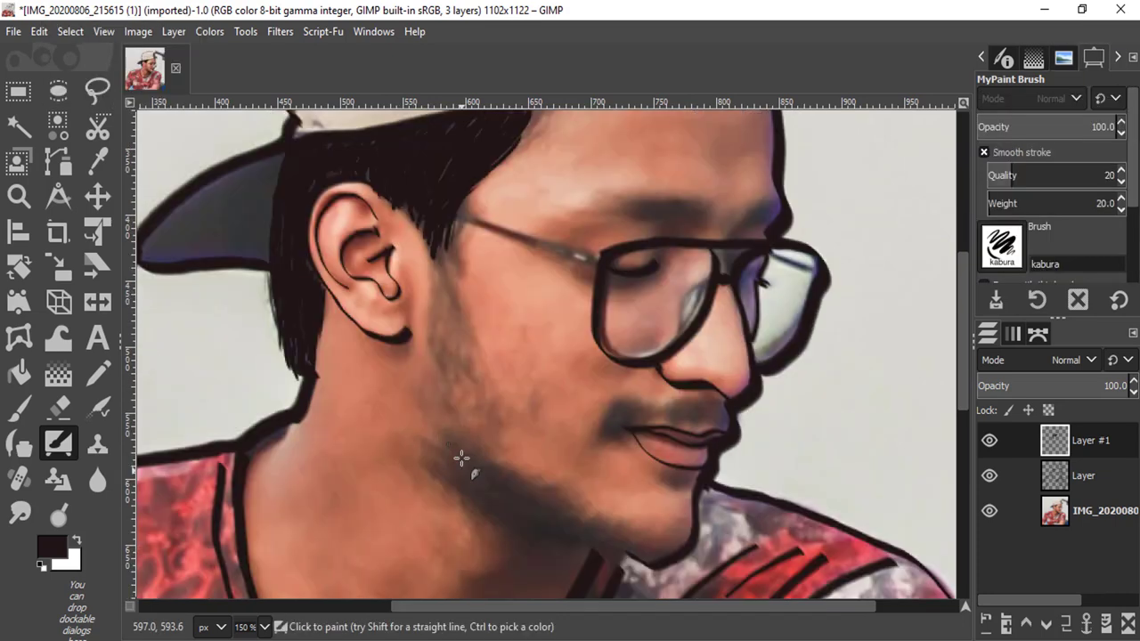
drag(462, 461, 468, 451)
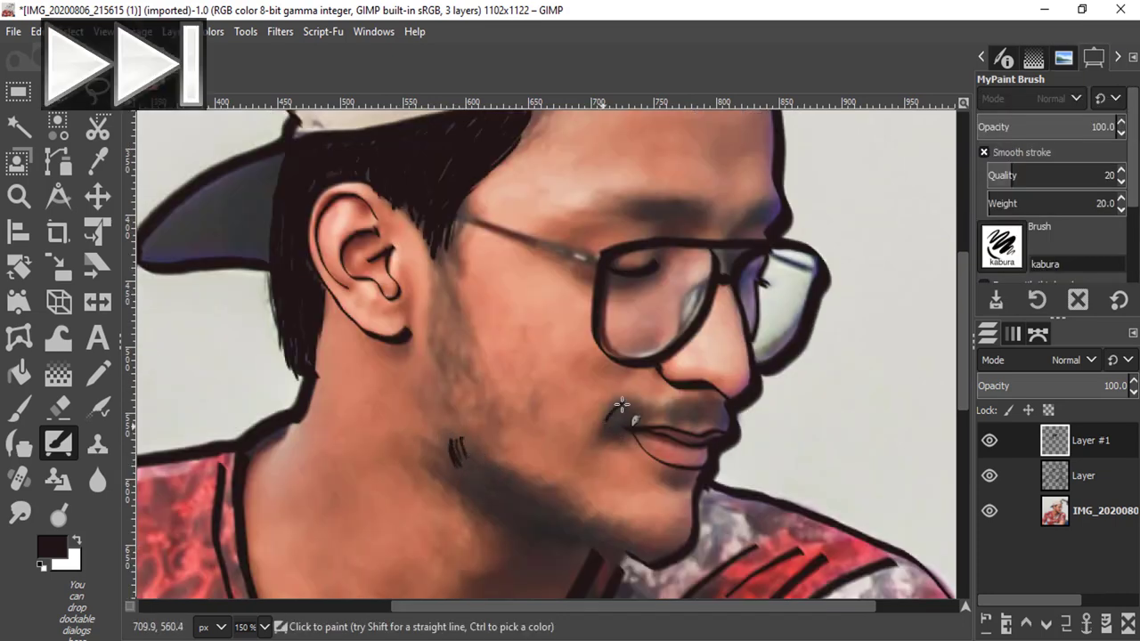
drag(618, 412, 707, 408)
drag(629, 401, 715, 409)
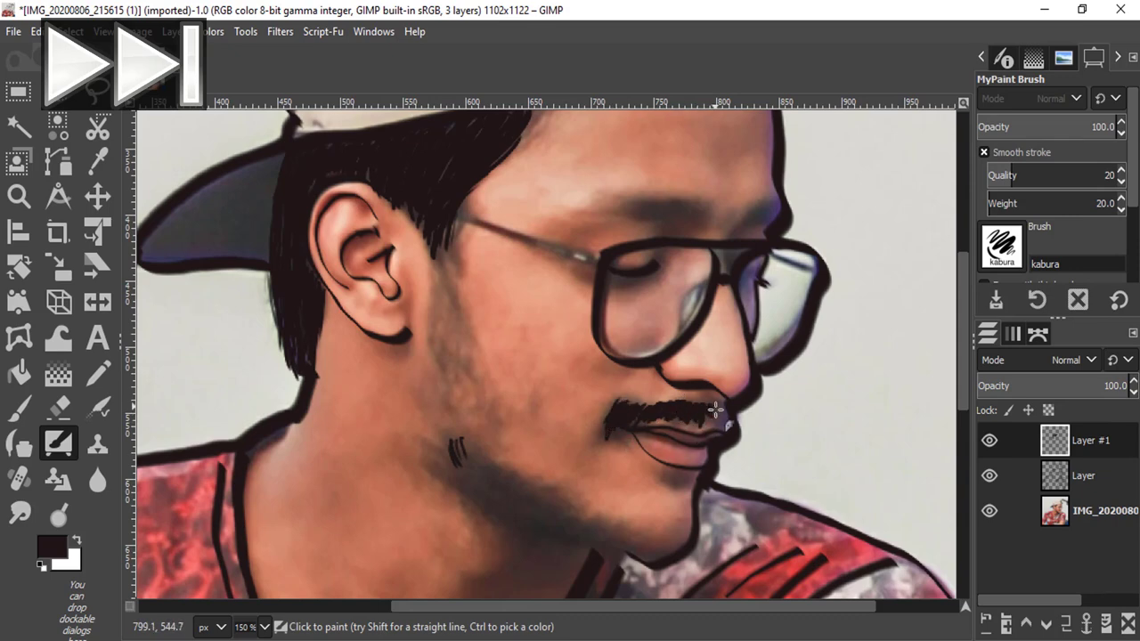
drag(755, 219, 616, 206)
- Hatch dark beard strokes along the jawline, from its upper end down to the chin edge
drag(615, 530, 597, 541)
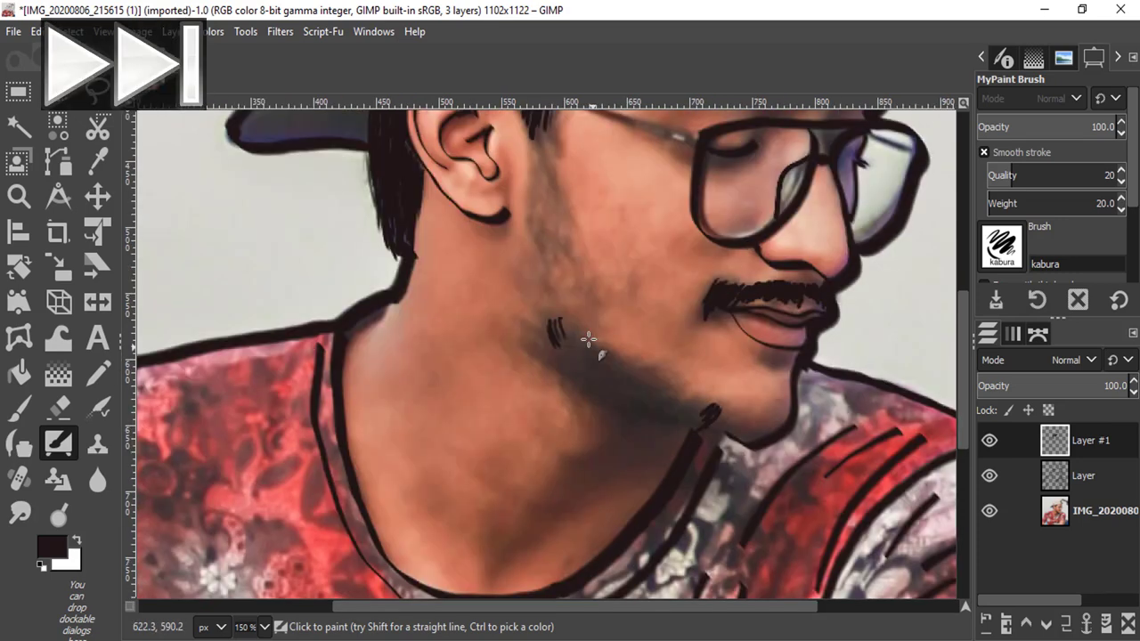
mouse_move(591, 336)
mouse_down()
mouse_move(634, 382)
mouse_move(713, 414)
mouse_up()
mouse_move(552, 321)
mouse_down()
mouse_move(587, 384)
mouse_move(592, 352)
mouse_move(701, 420)
mouse_up()
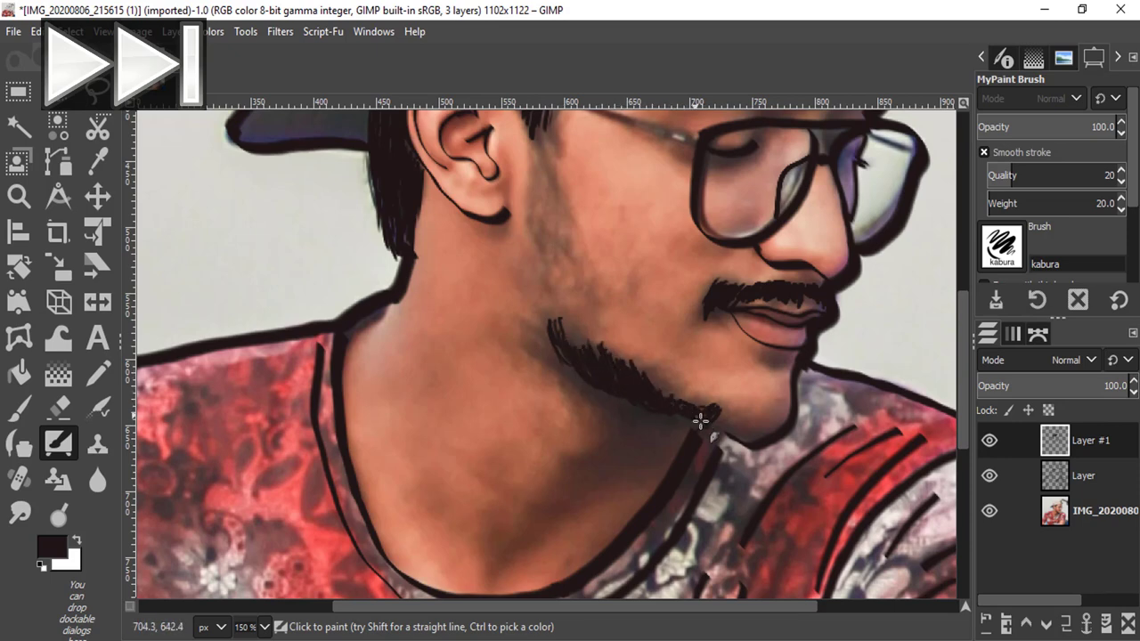
drag(551, 360, 535, 302)
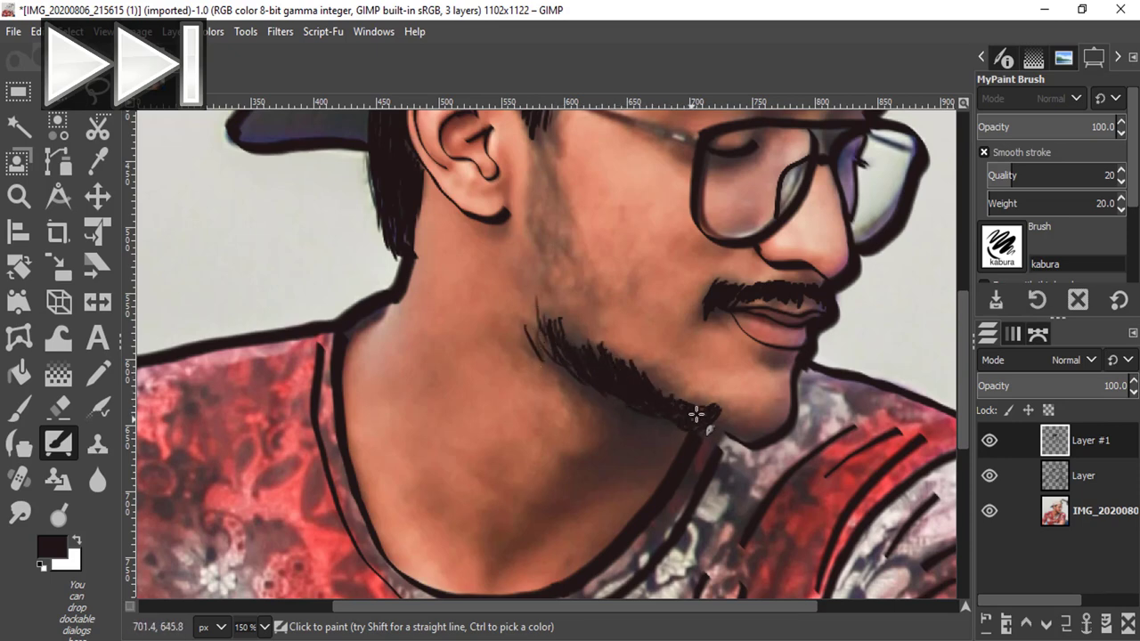
drag(715, 429, 718, 421)
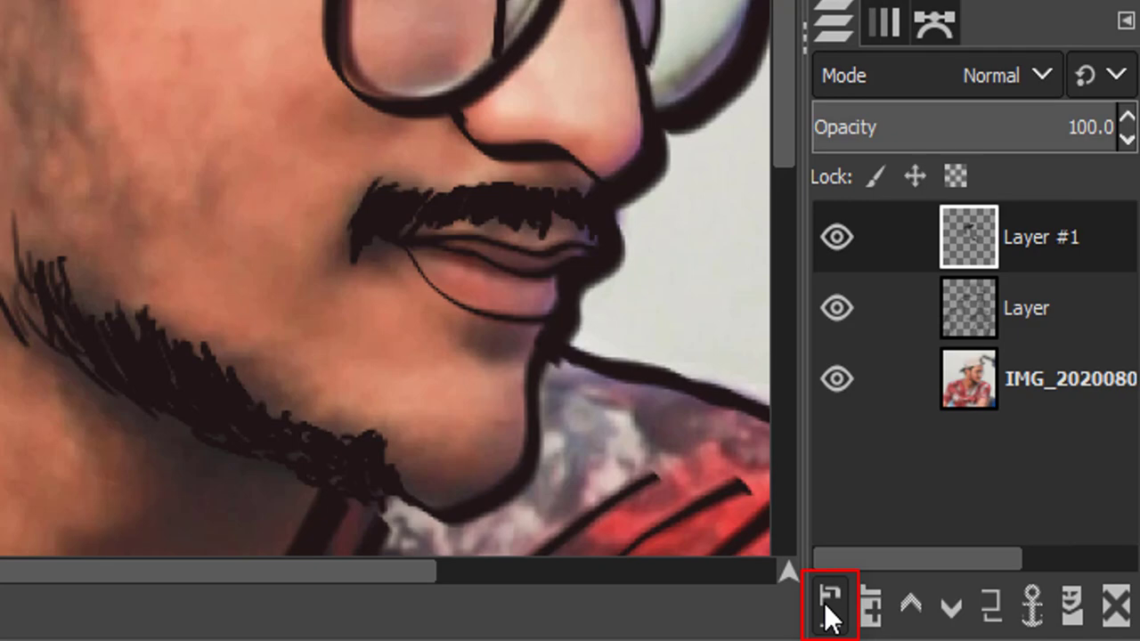
- Add transparent Layer #2 and switch the MyPaint brush to 2B pencil
click(829, 615)
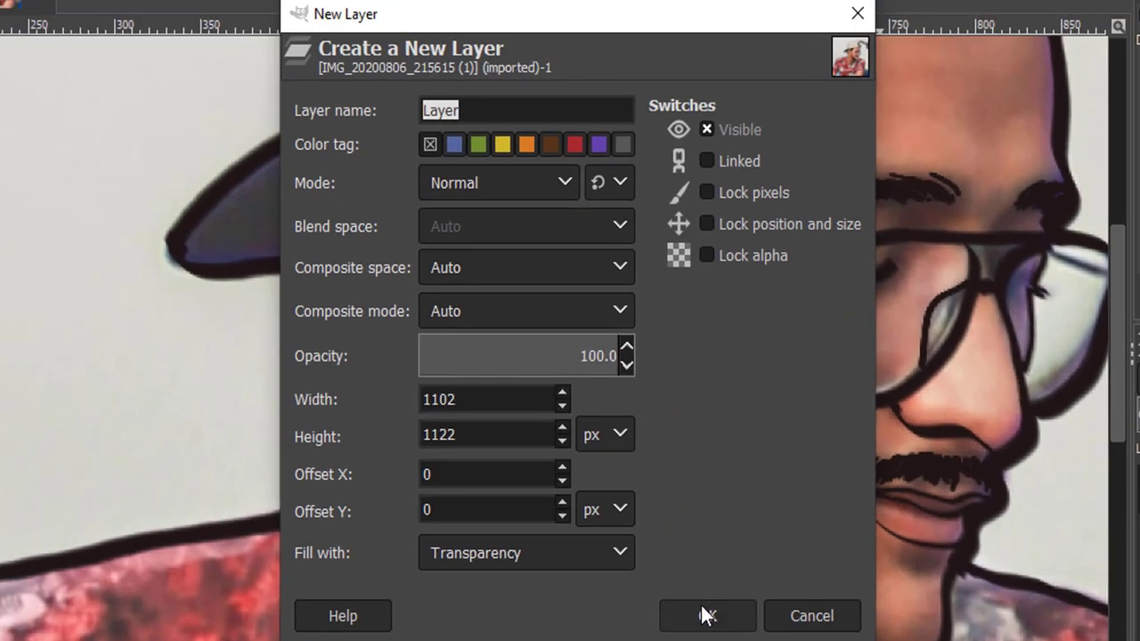
click(707, 615)
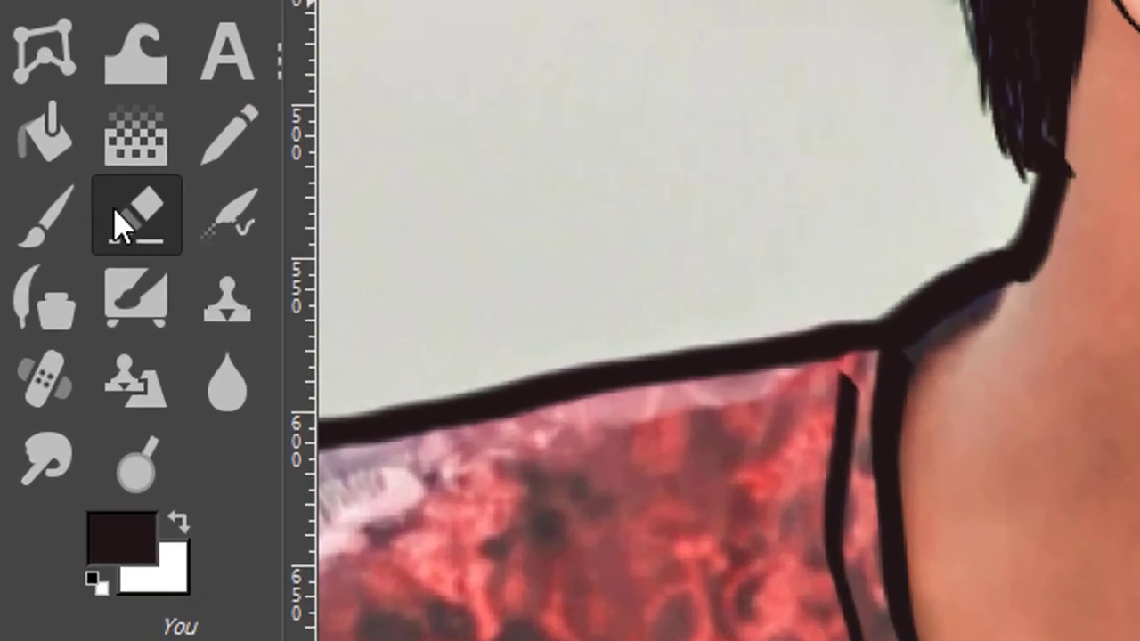
click(174, 272)
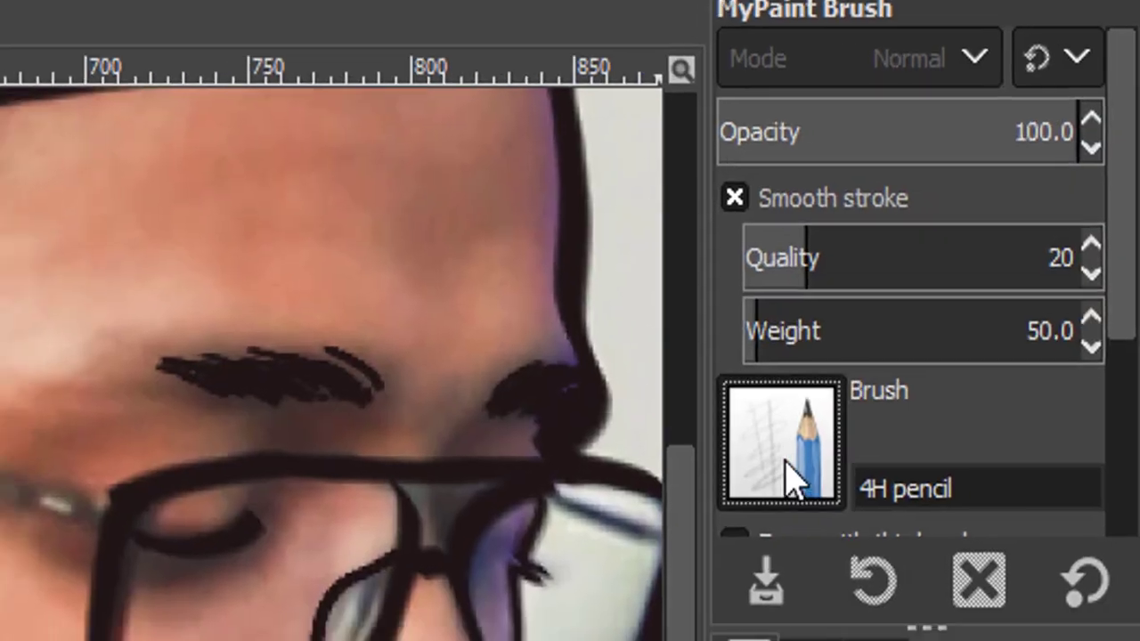
click(797, 479)
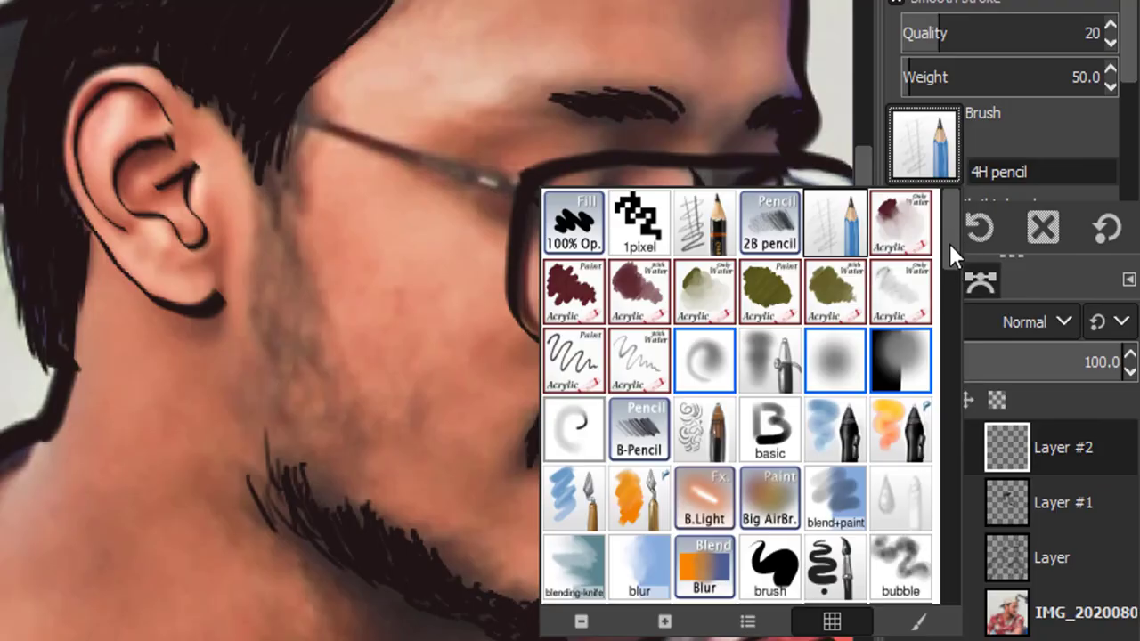
click(776, 212)
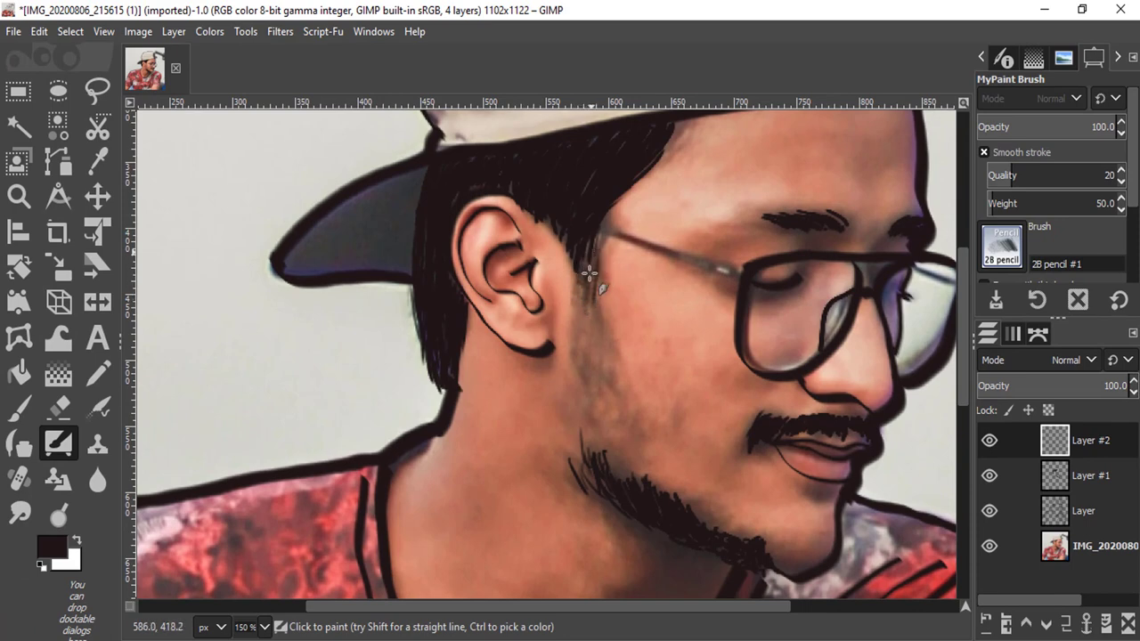
- Pencil the sideburn down into the beard, shade under the lip, thicken the moustache and extend the eyebrow
mouse_move(599, 222)
mouse_down()
mouse_move(593, 401)
mouse_move(597, 307)
mouse_up()
drag(588, 348, 597, 446)
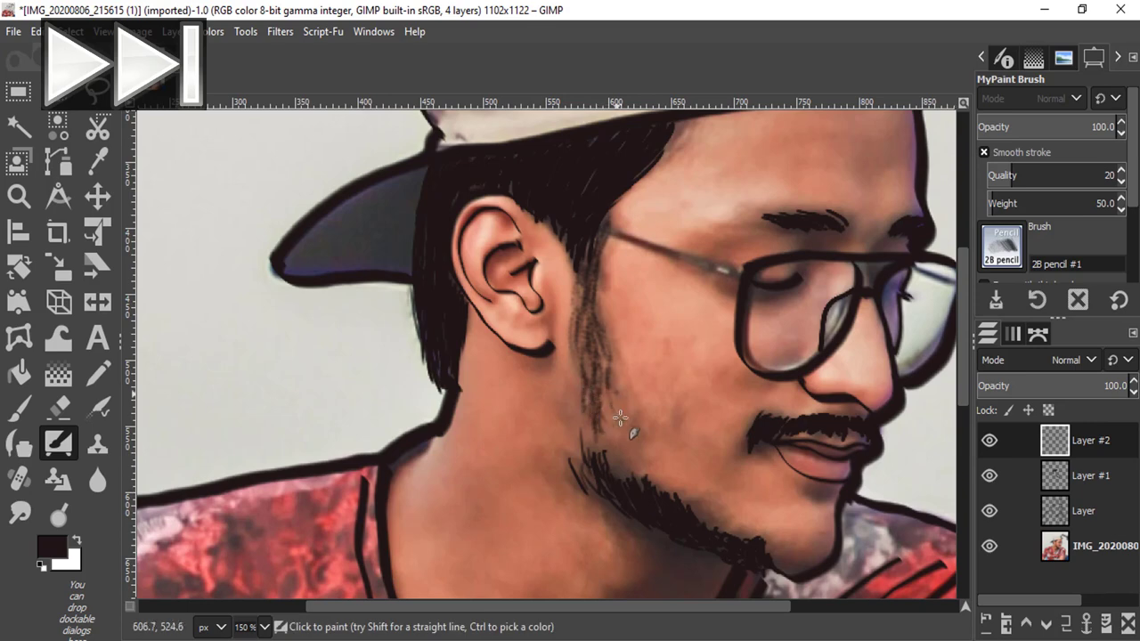
mouse_move(624, 392)
mouse_down()
mouse_move(642, 473)
mouse_move(600, 458)
mouse_move(618, 502)
mouse_move(727, 531)
mouse_up()
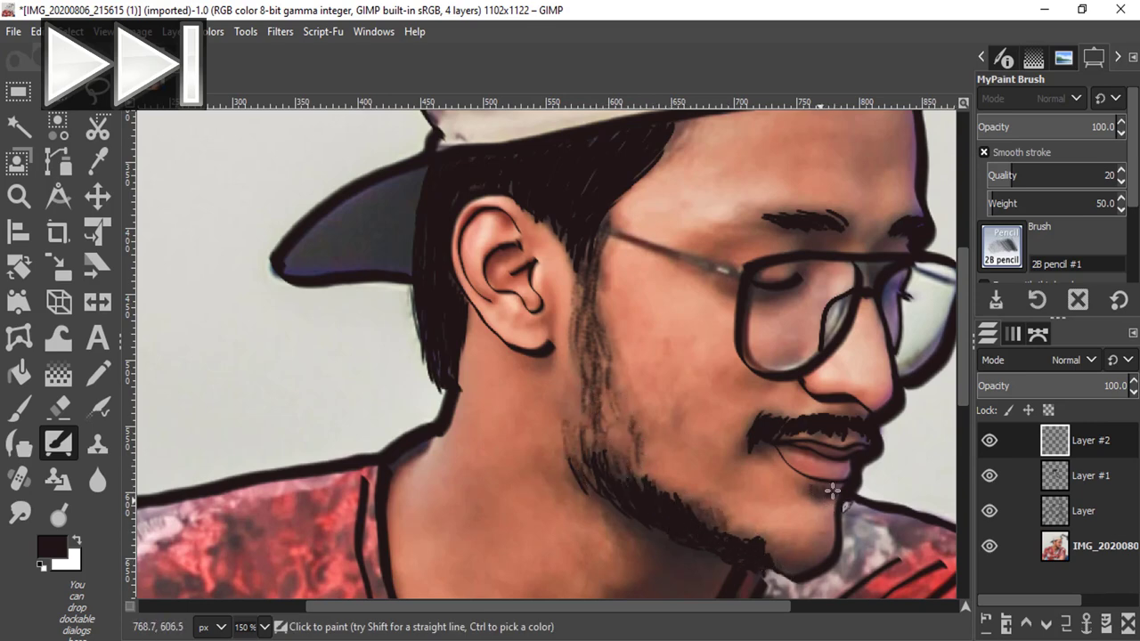
drag(804, 484, 825, 502)
mouse_move(787, 434)
mouse_down()
mouse_move(797, 437)
mouse_move(776, 433)
mouse_up()
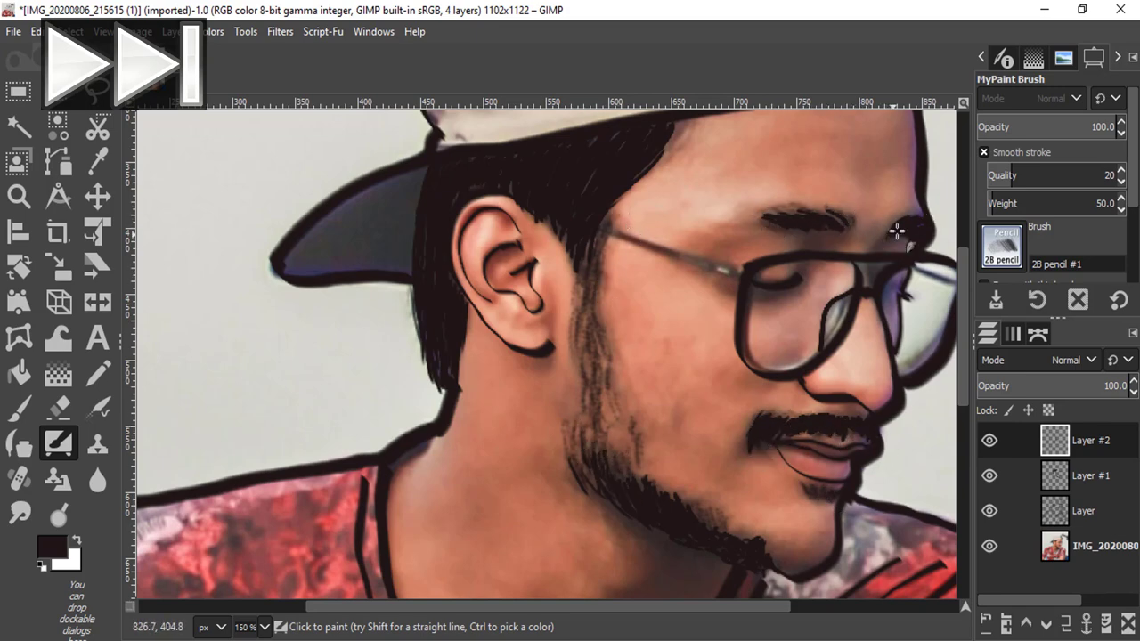
mouse_move(897, 231)
mouse_down()
mouse_move(890, 221)
mouse_move(740, 227)
mouse_up()
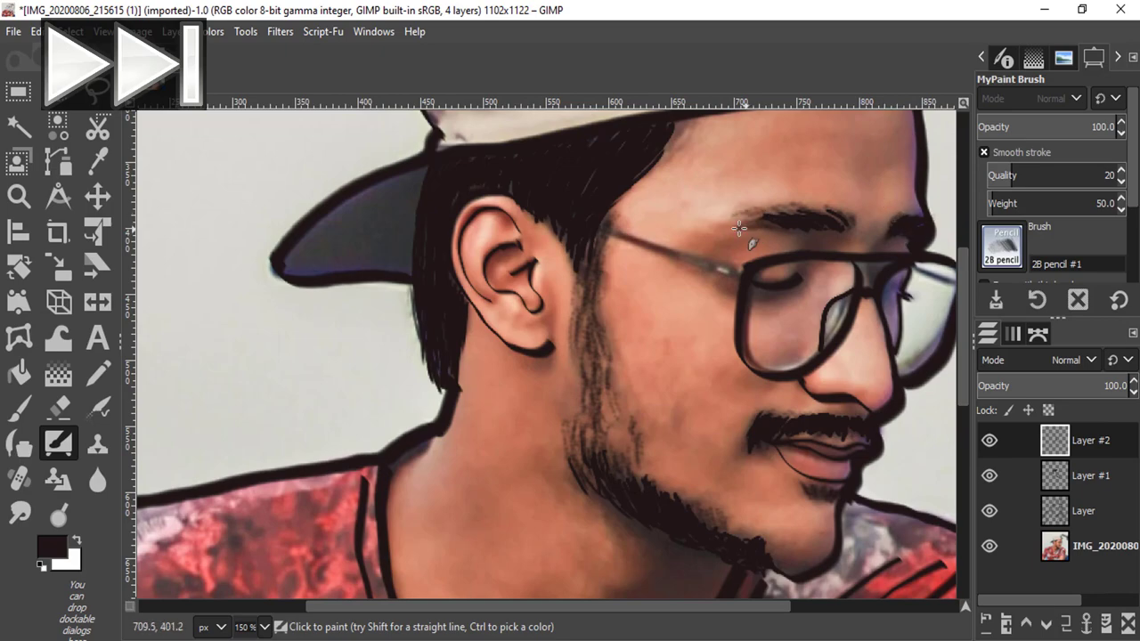
click(990, 546)
key(minus)
key(minus)
key(minus)
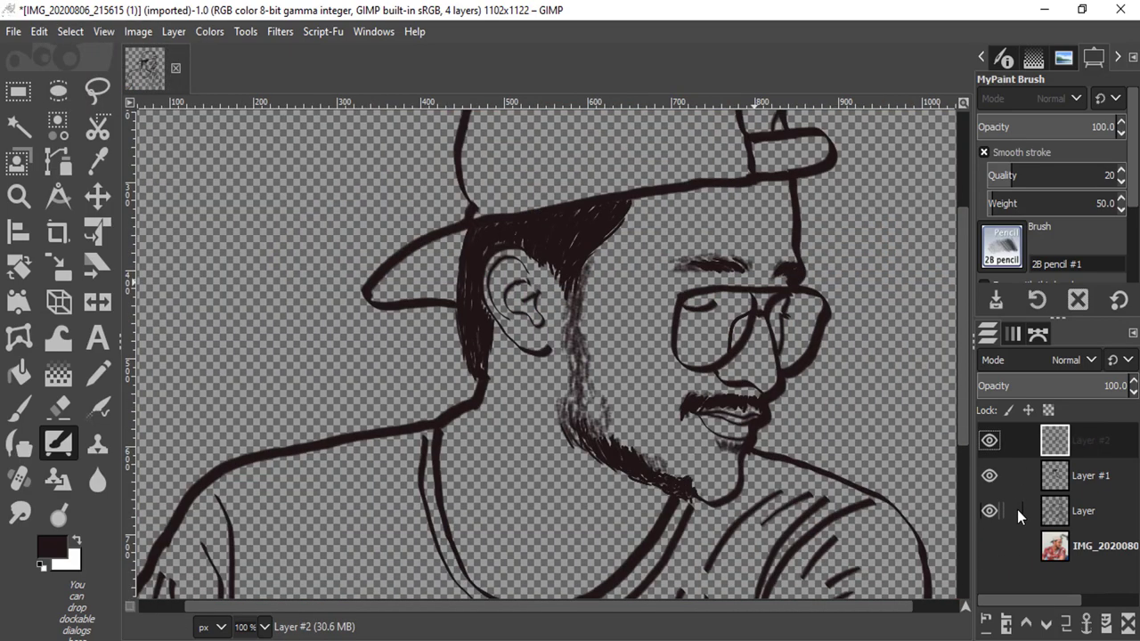
key(minus)
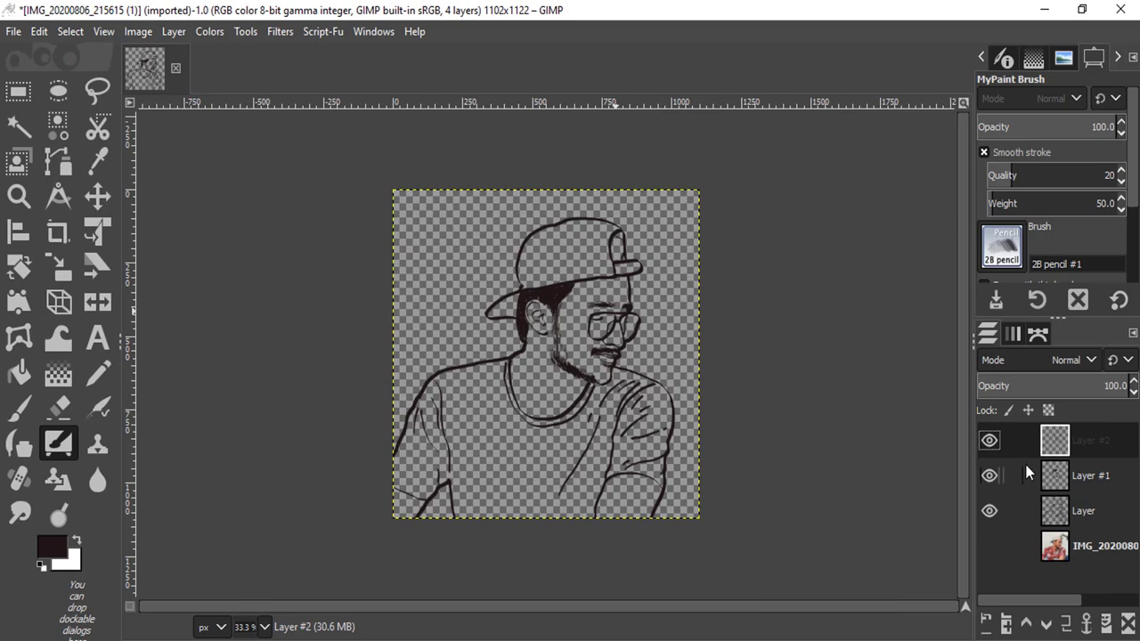
key(plus)
key(plus)
key(plus)
key(plus)
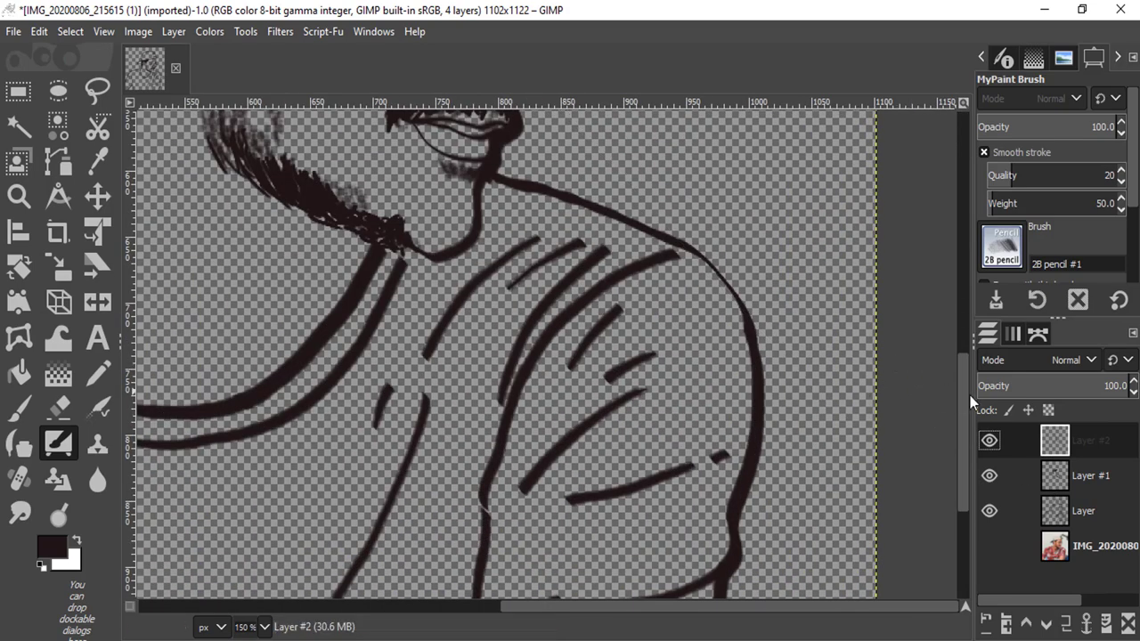
mouse_move(969, 395)
mouse_down()
mouse_move(962, 271)
mouse_move(963, 282)
mouse_up()
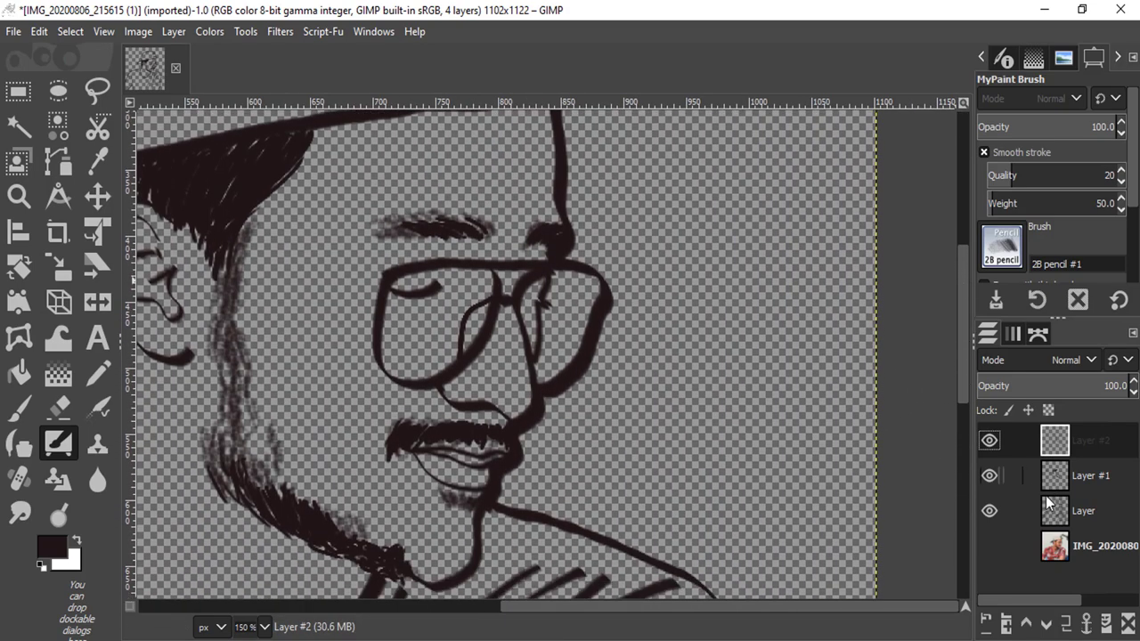
click(991, 549)
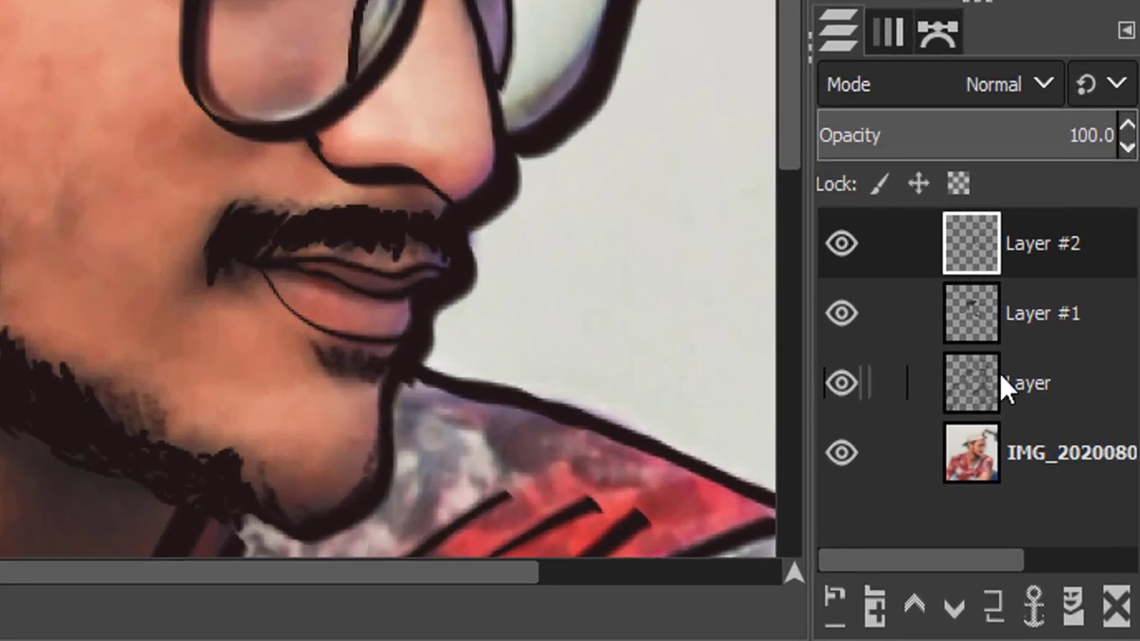
- Select the layer named Layer and switch the MyPaint brush to calligraphy
click(1076, 505)
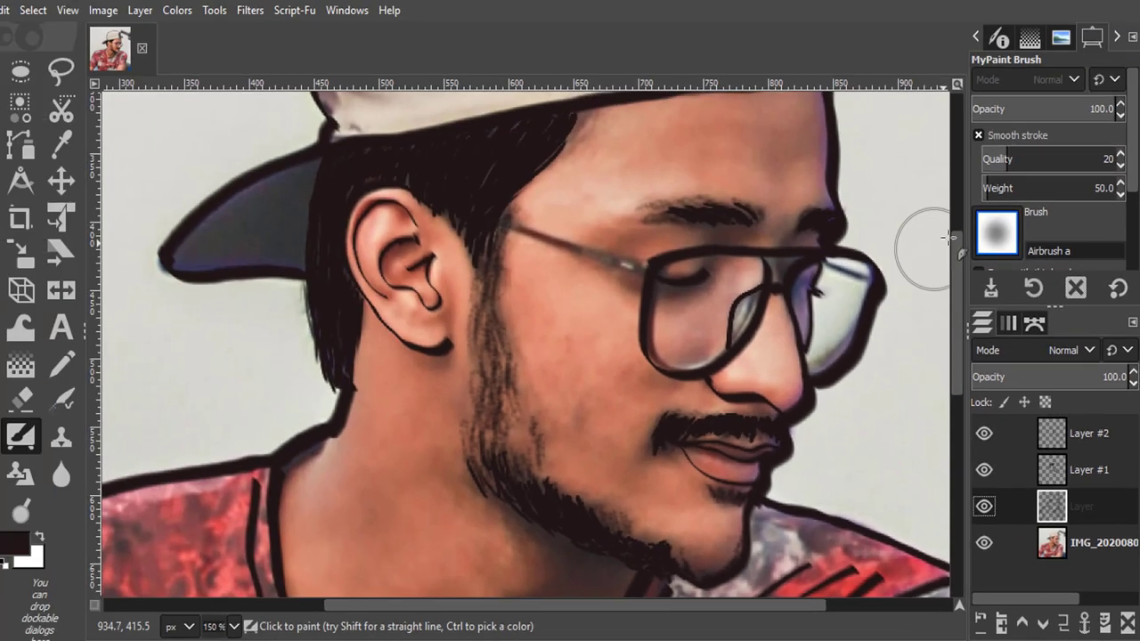
click(998, 239)
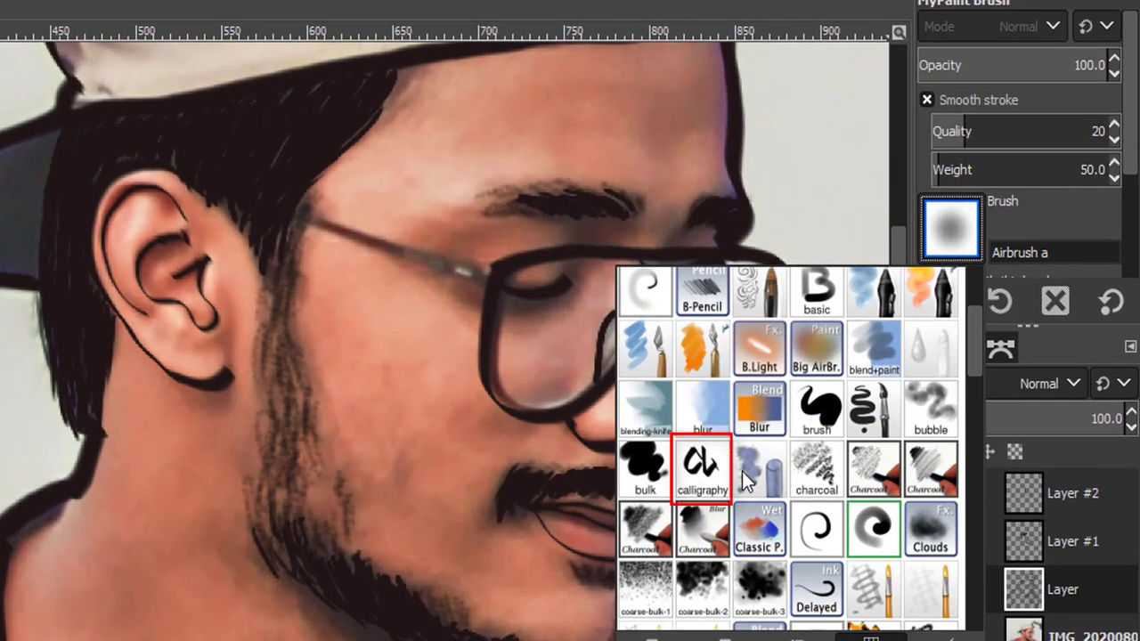
click(723, 472)
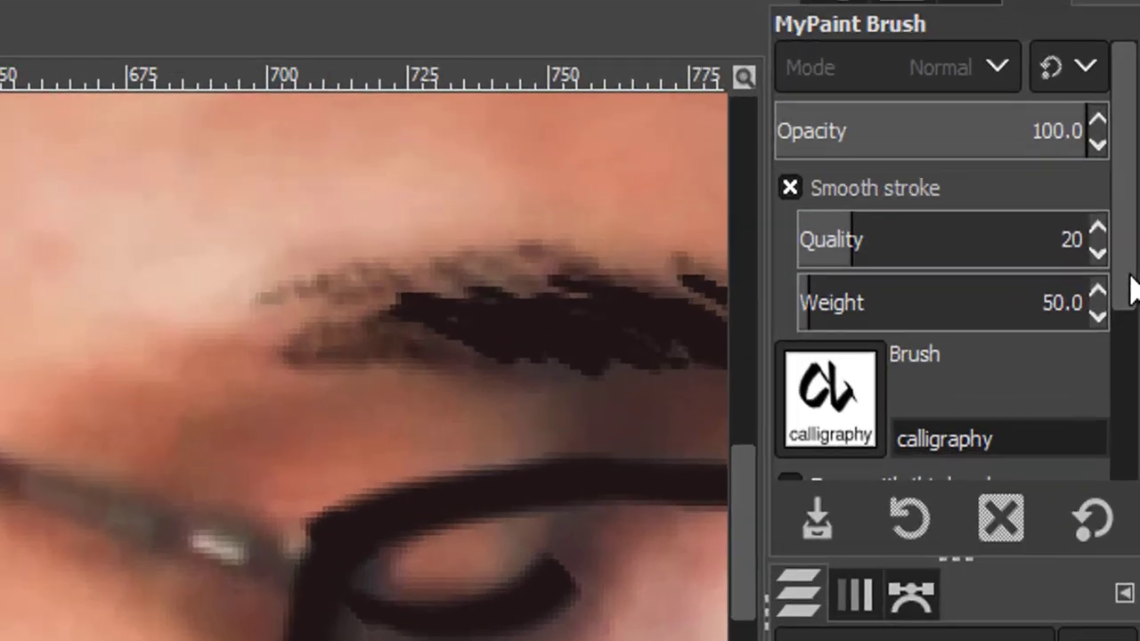
scroll(1105, 410, down, 3)
scroll(1105, 410, down, 2)
scroll(980, 326, down, 1)
scroll(980, 326, down, 2)
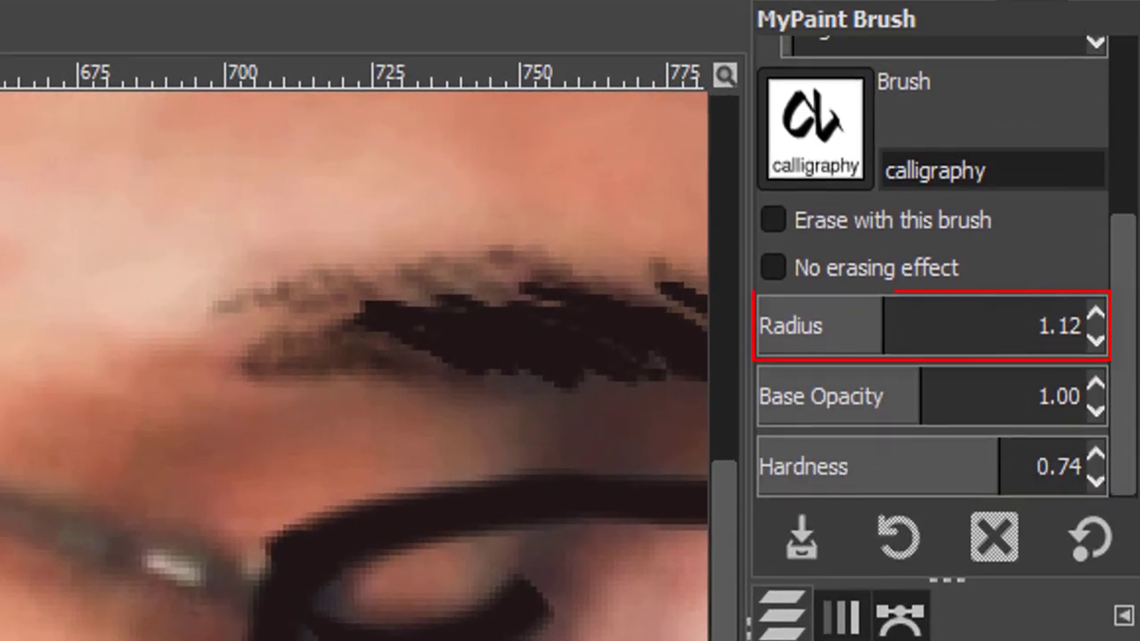
scroll(980, 327, down, 1)
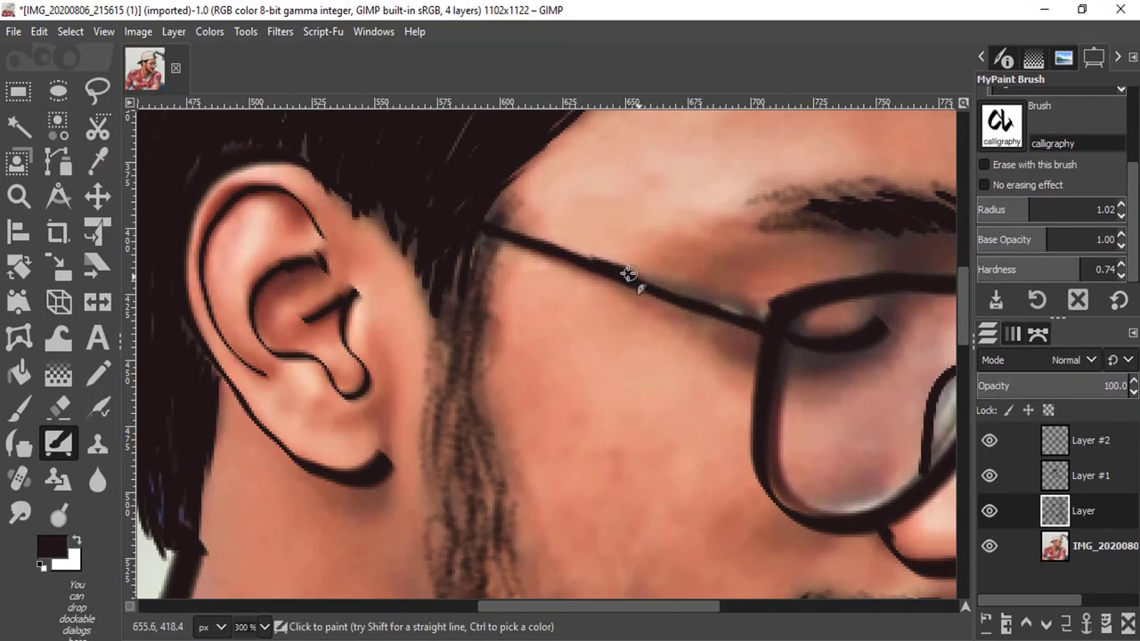
- Darken the arm of the glasses and trace the rim of the right lens
drag(629, 274, 473, 211)
scroll(473, 211, down, 2)
scroll(851, 219, up, 3)
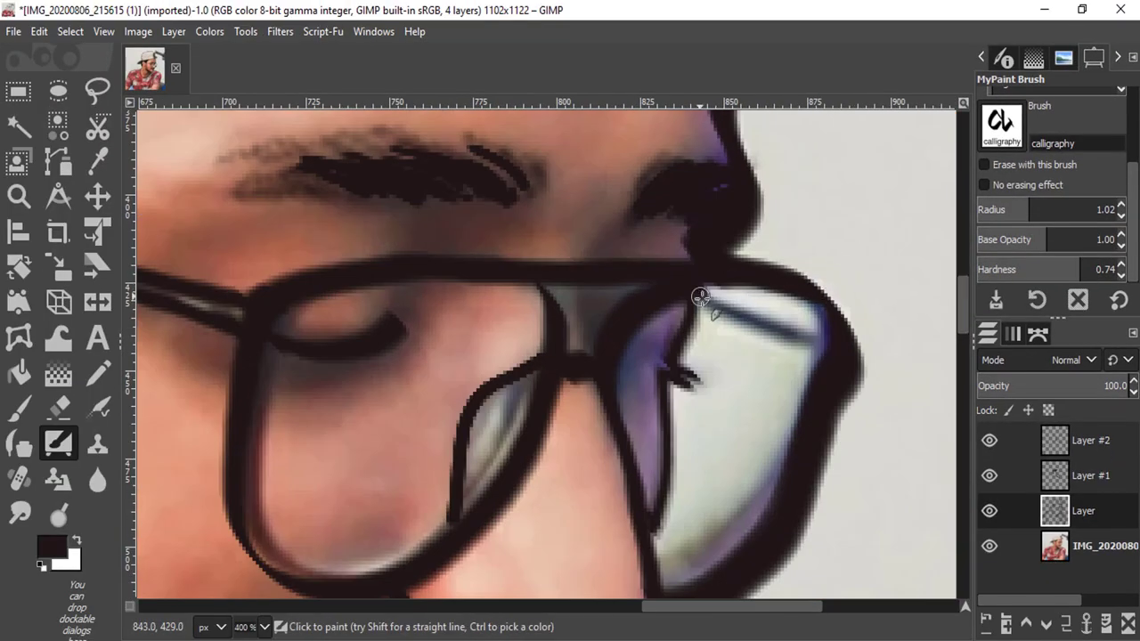
drag(701, 297, 822, 356)
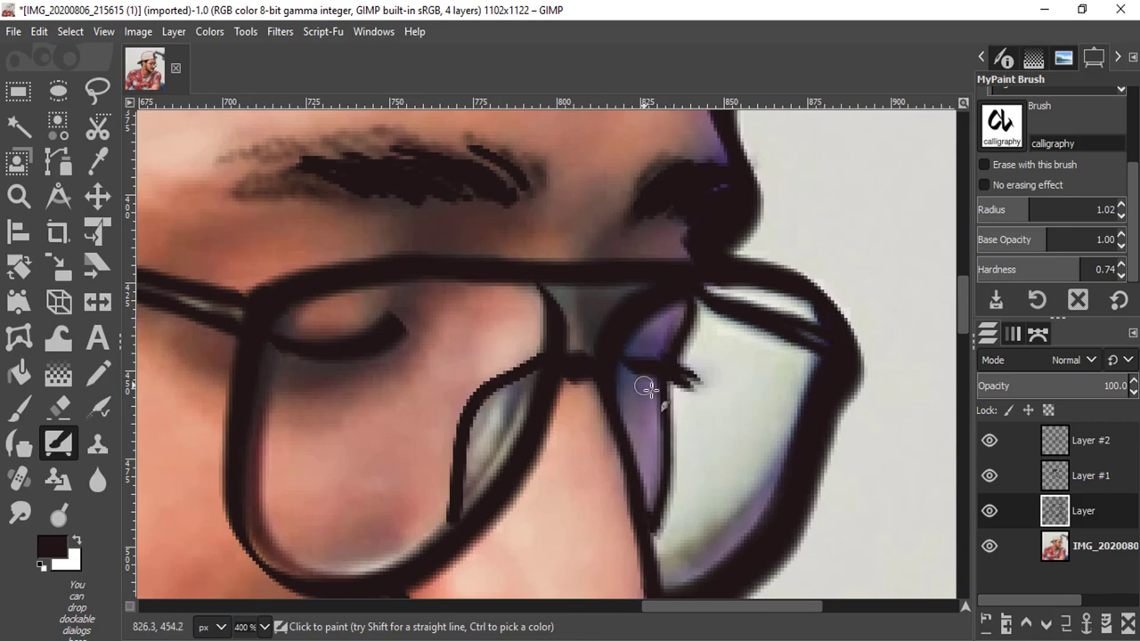
scroll(647, 388, down, 3)
scroll(738, 440, up, 3)
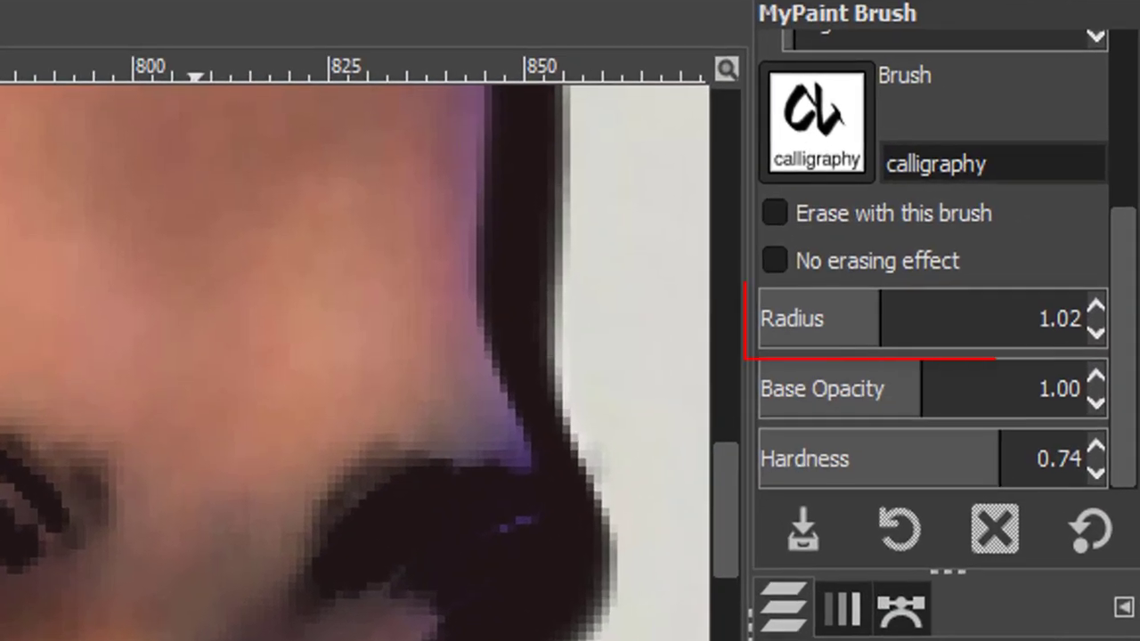
- Set the calligraphy brush hardness to 1.00 and shrink its radius to 0.32
key(bracketleft)
key(bracketleft)
key(bracketleft)
key(bracketleft)
key(bracketleft)
key(bracketleft)
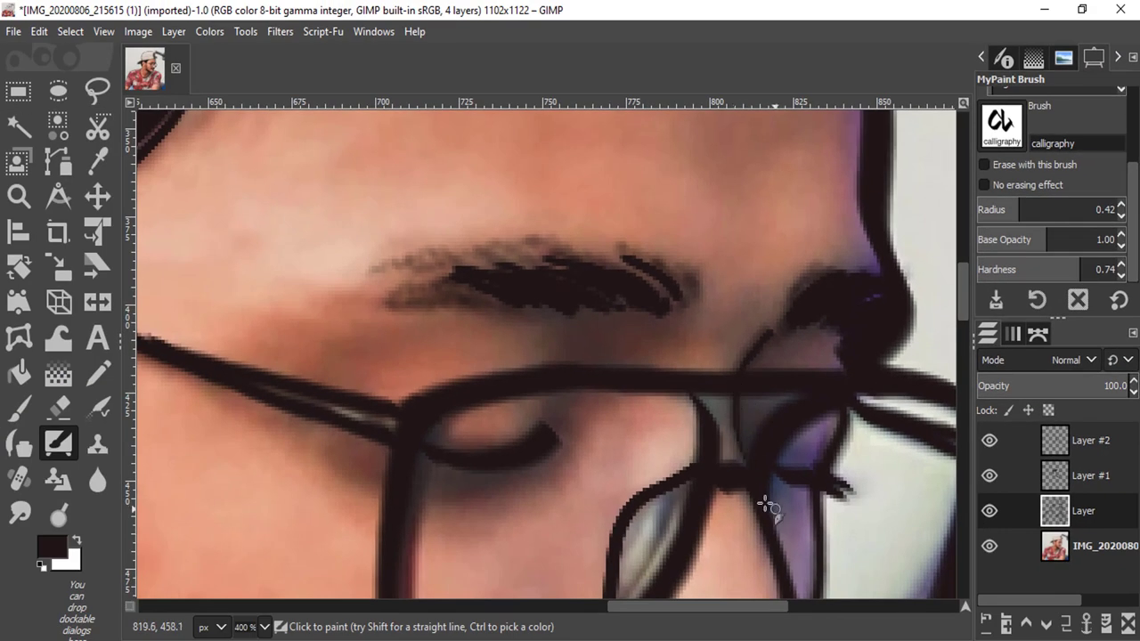
scroll(736, 437, down, 2)
scroll(743, 466, down, 2)
key(bracketright)
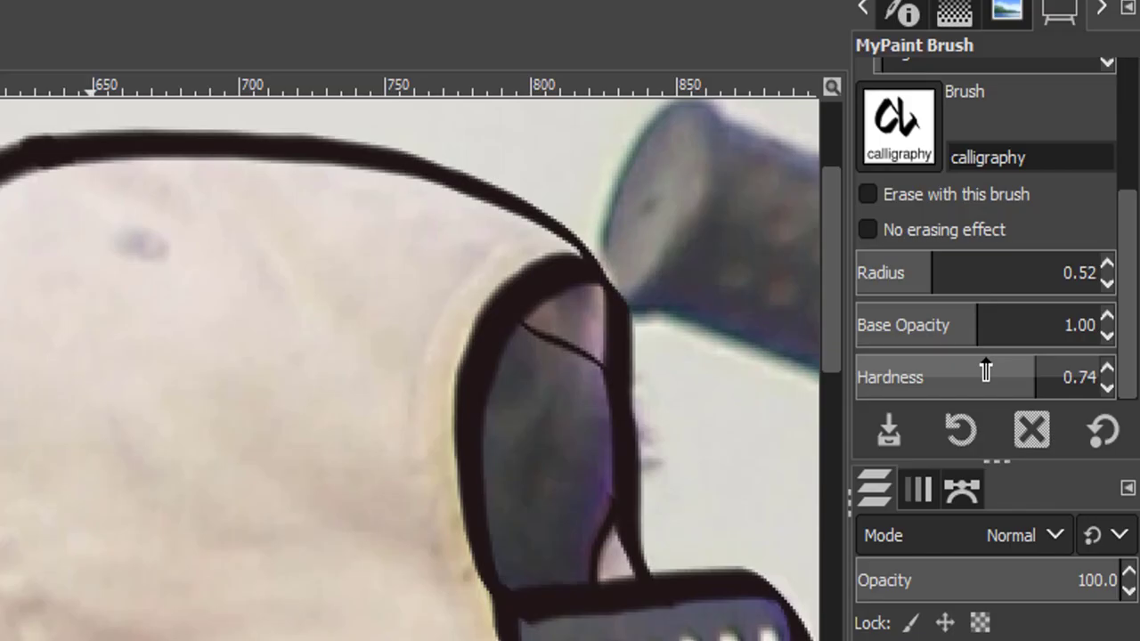
drag(1071, 457, 1105, 454)
key(bracketleft)
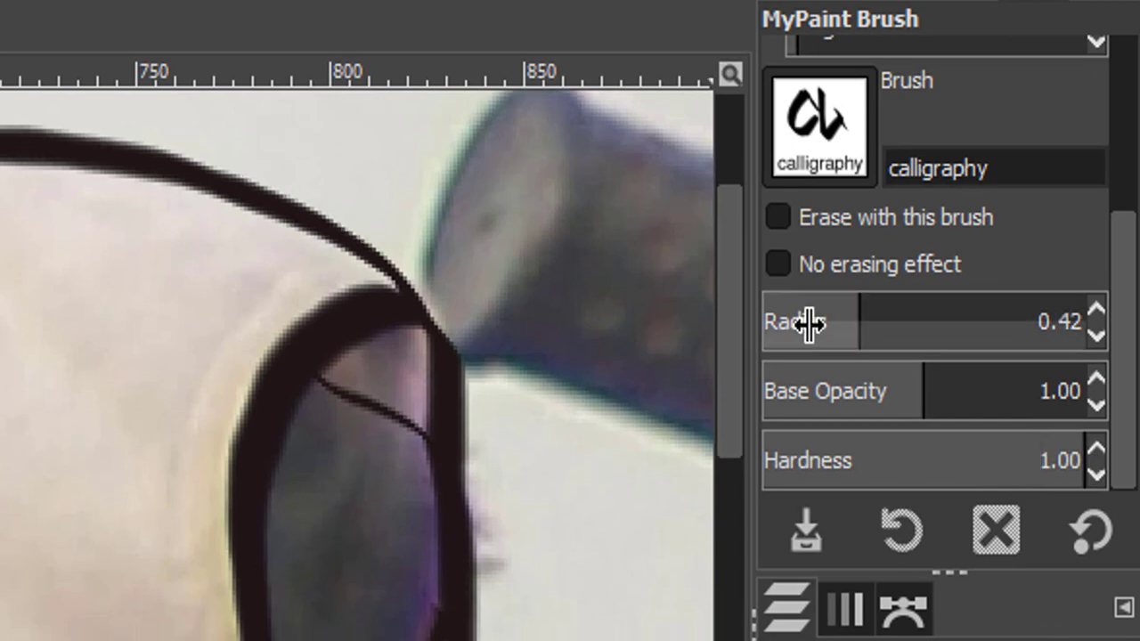
key(bracketleft)
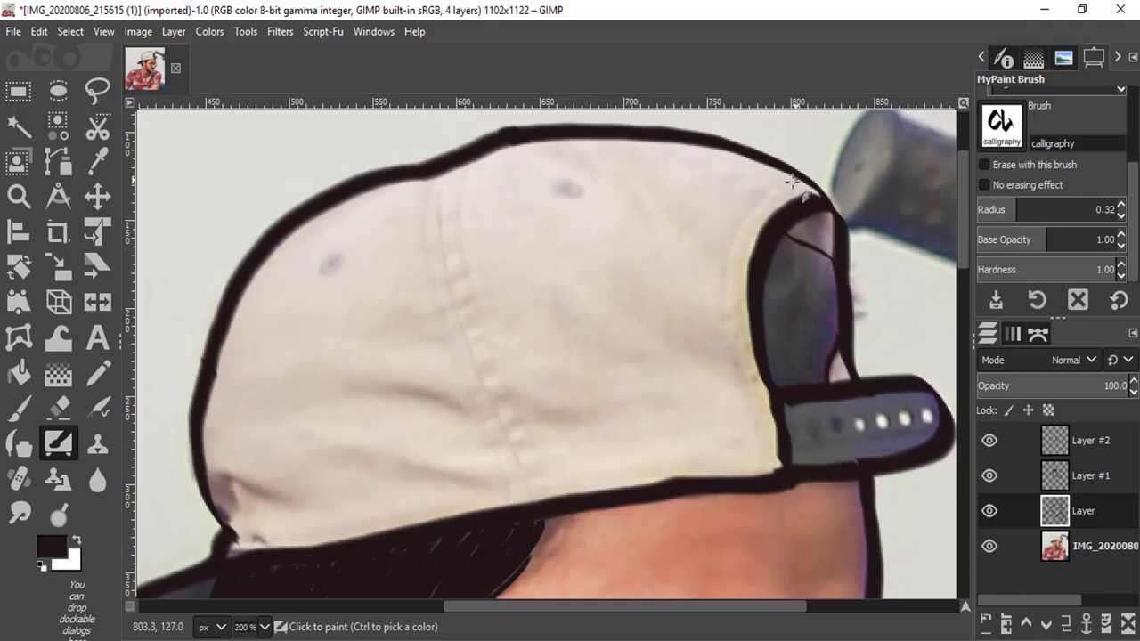
- Trace the cap's back edge and a curved seam with stitched lines on either side
mouse_move(768, 196)
mouse_down()
mouse_move(753, 383)
mouse_move(764, 484)
mouse_up()
key(bracketright)
drag(441, 171, 525, 490)
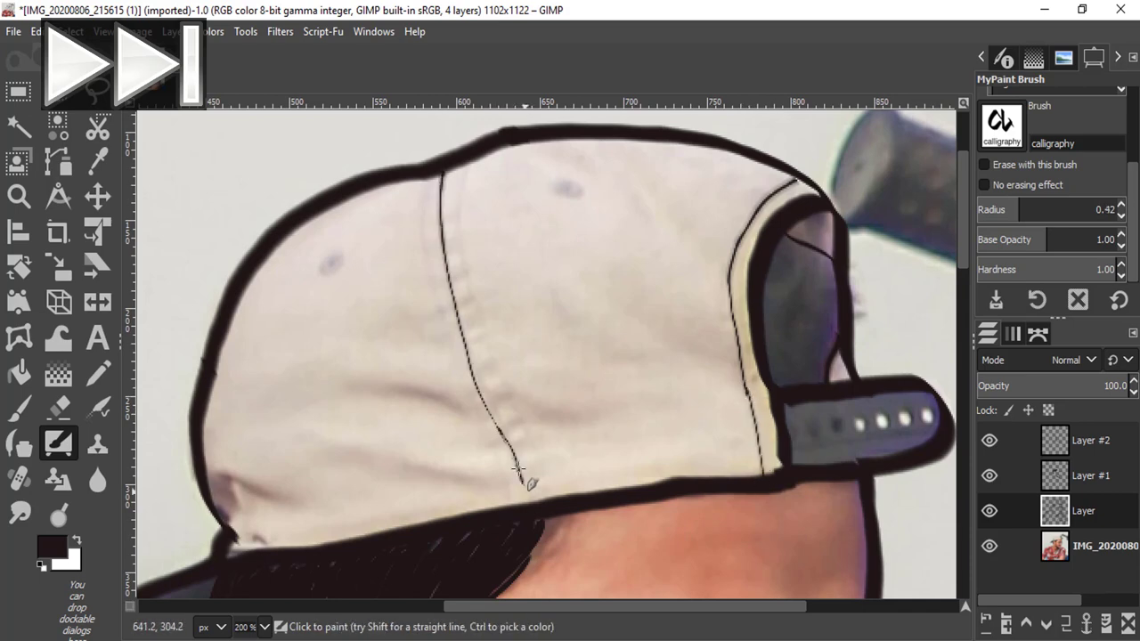
drag(428, 189, 483, 445)
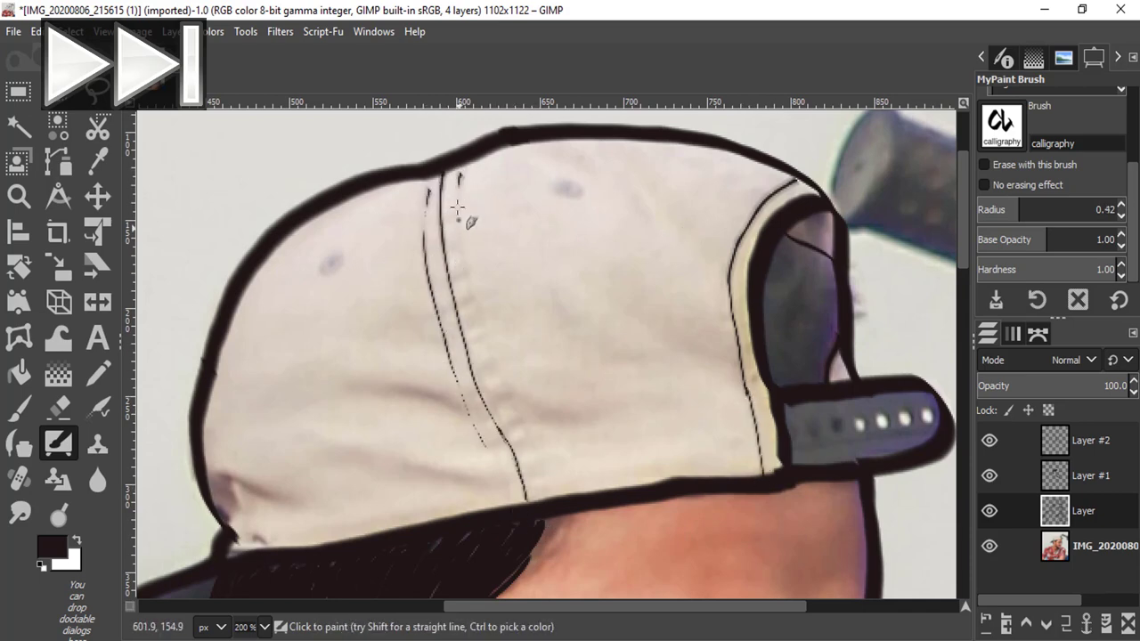
drag(457, 174, 545, 482)
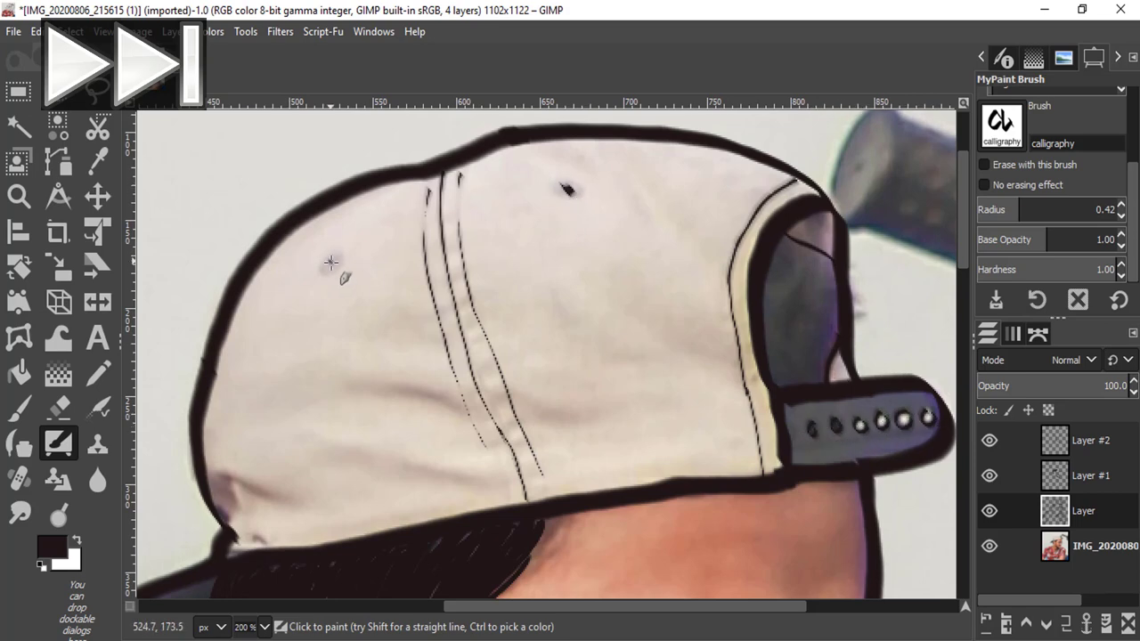
- Add short crease strokes near the cap's lower-left edge, mid-cap and lower down
drag(217, 476, 280, 491)
drag(450, 396, 367, 388)
drag(365, 451, 392, 461)
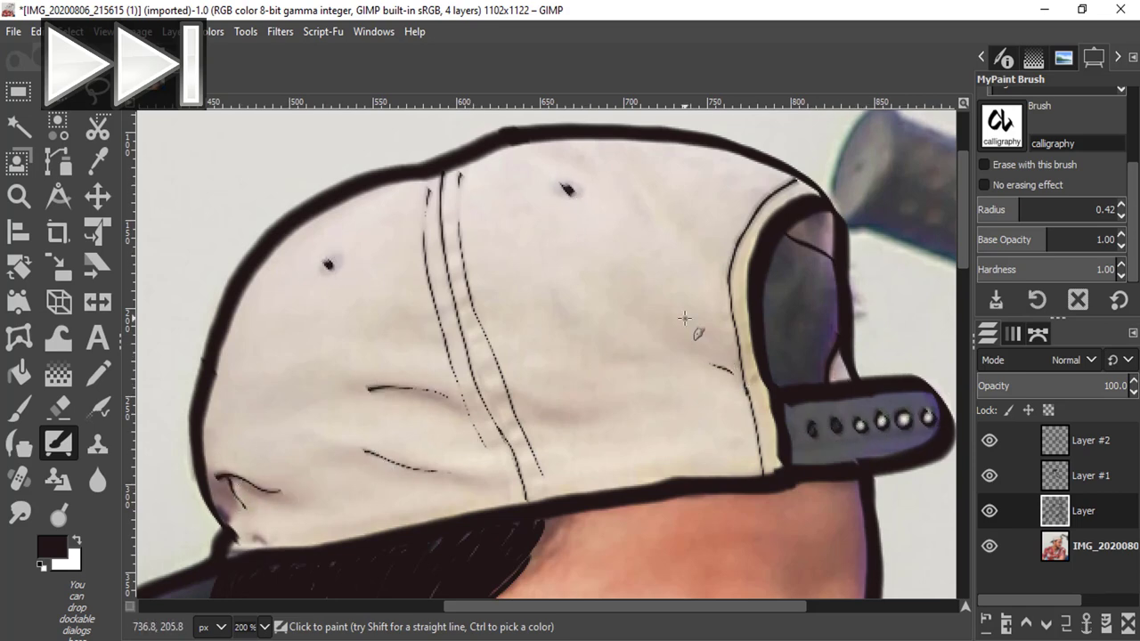
ctrl+scroll(535, 356, down, 2)
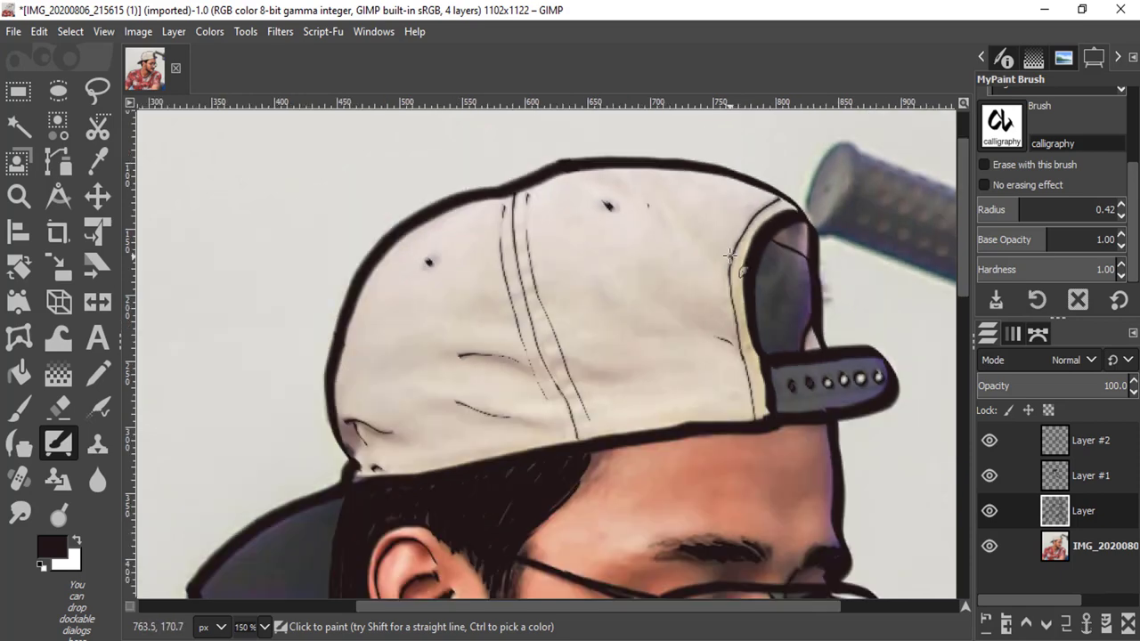
ctrl+scroll(623, 339, down, 2)
ctrl+scroll(751, 305, down, 1)
click(990, 552)
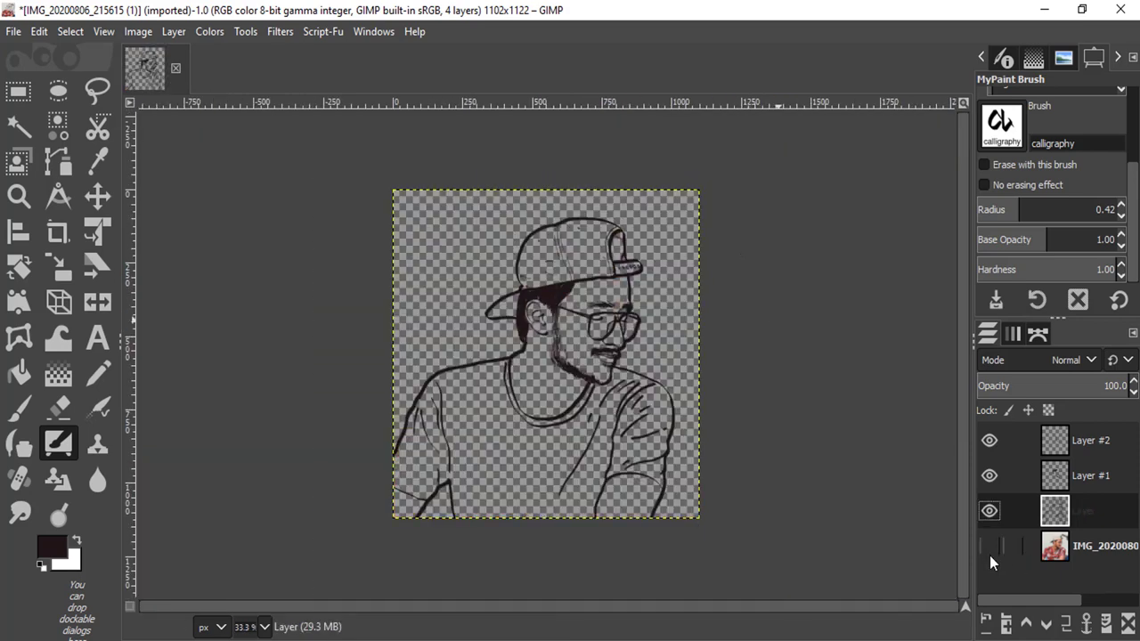
click(989, 546)
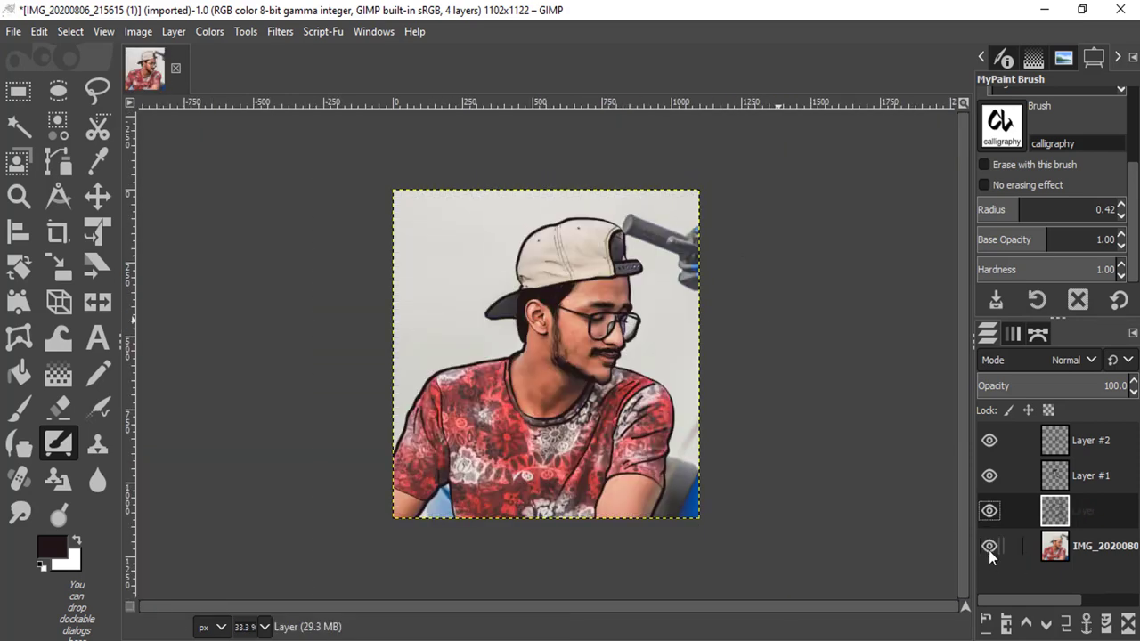
click(990, 546)
click(989, 546)
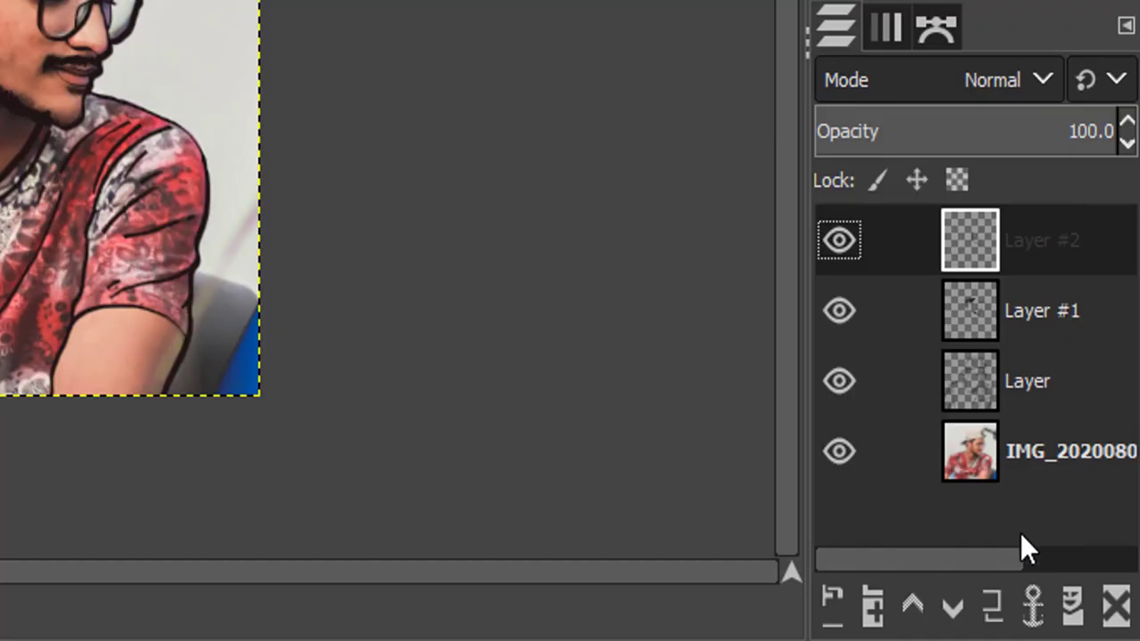
- Add transparent Layer #3 at the top of the stack and bring up the MyPaint brush choices
click(872, 610)
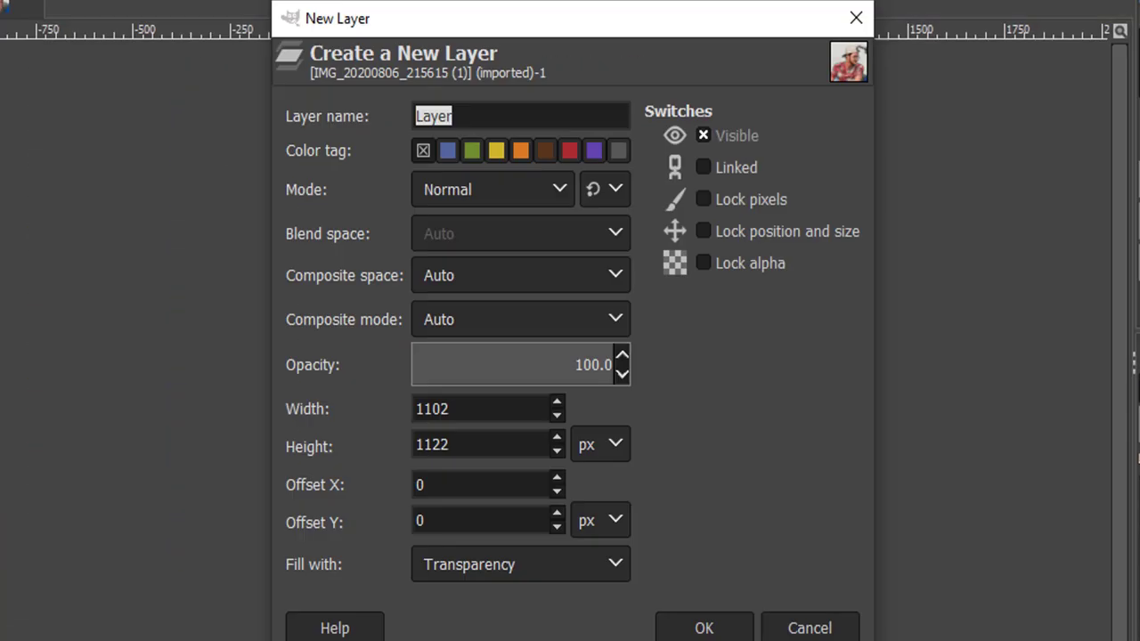
click(713, 628)
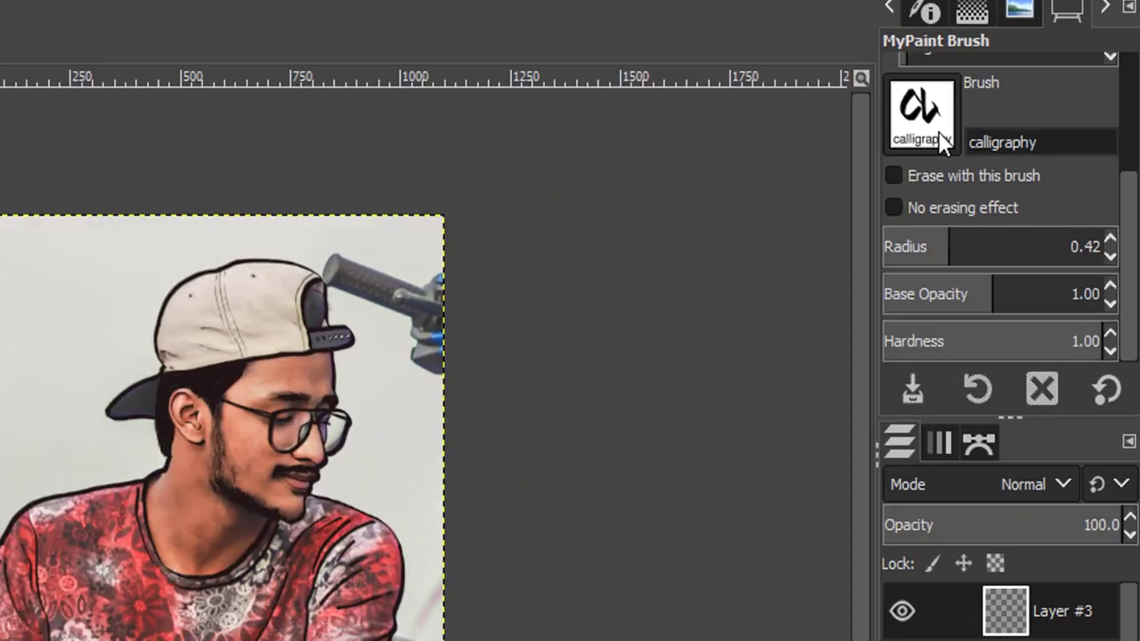
click(931, 134)
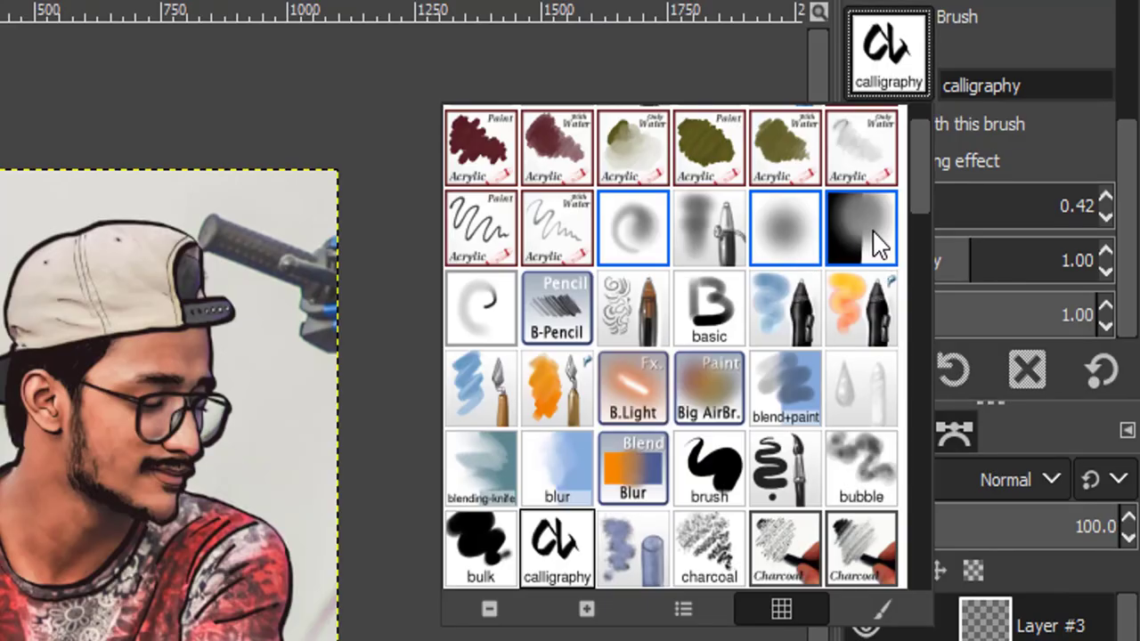
- Choose the airbrush and lower its radius from 4.70 to 2.50, toggling the photo to check
click(687, 243)
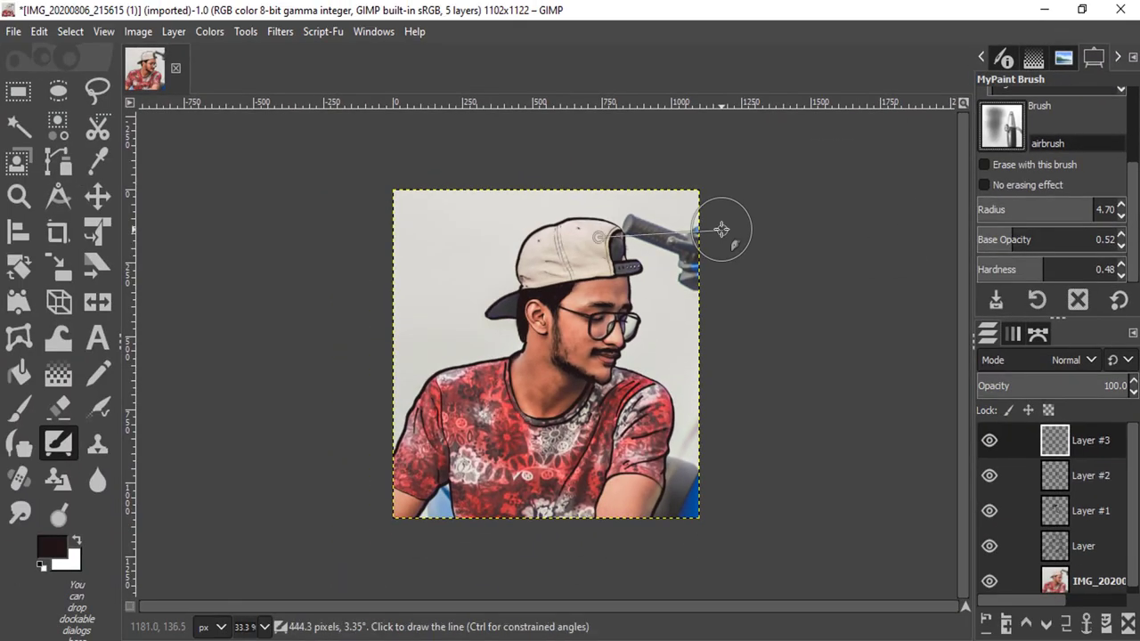
scroll(721, 229, up, 5)
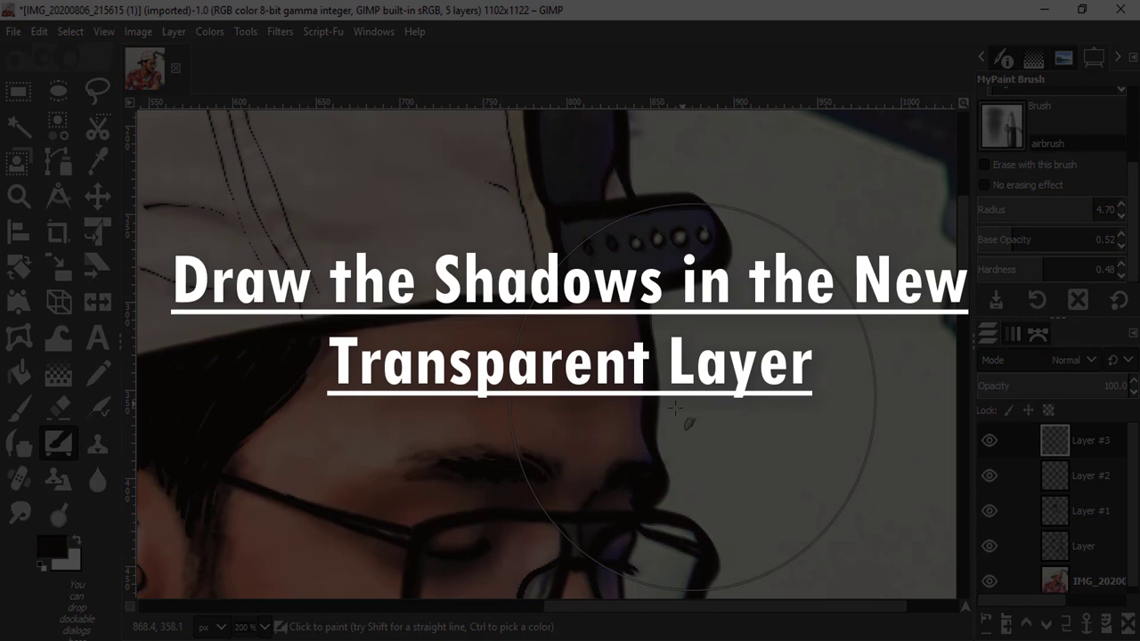
key(bracketleft)
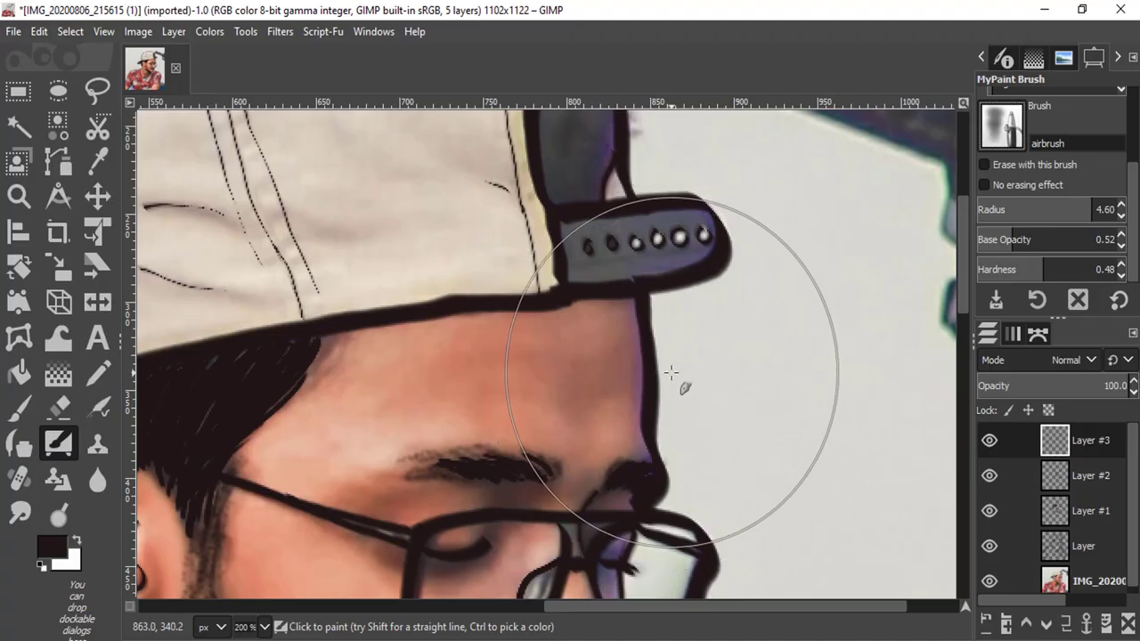
key(bracketleft)
key(bracketleft)
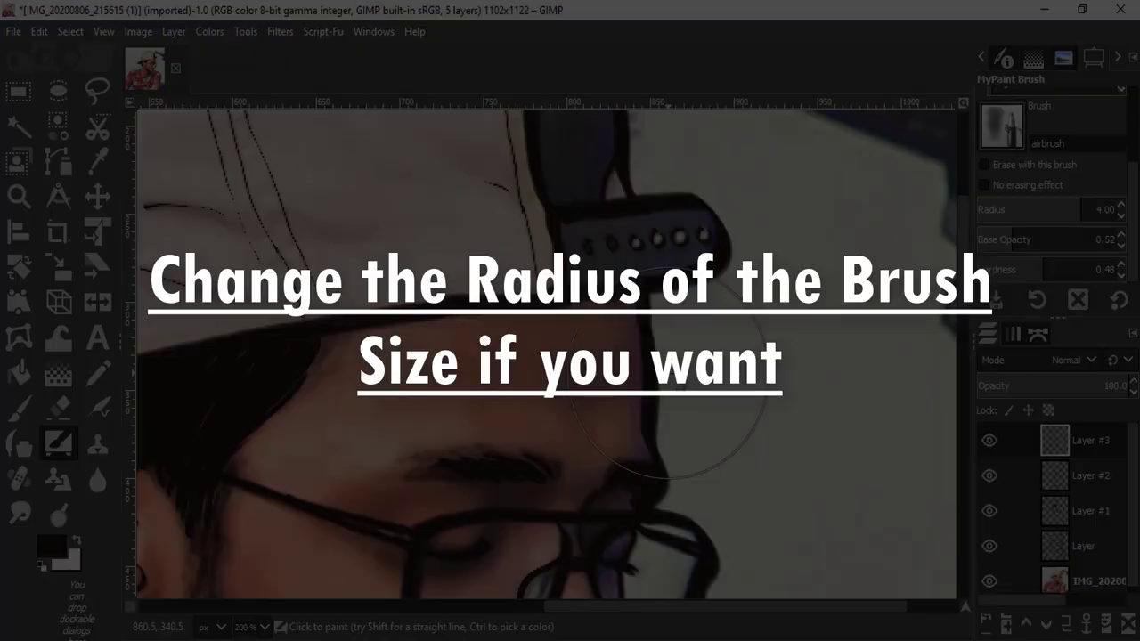
key(bracketleft)
key(bracketleft)
key(bracketleft)
key(bracketleft)
key(bracketleft)
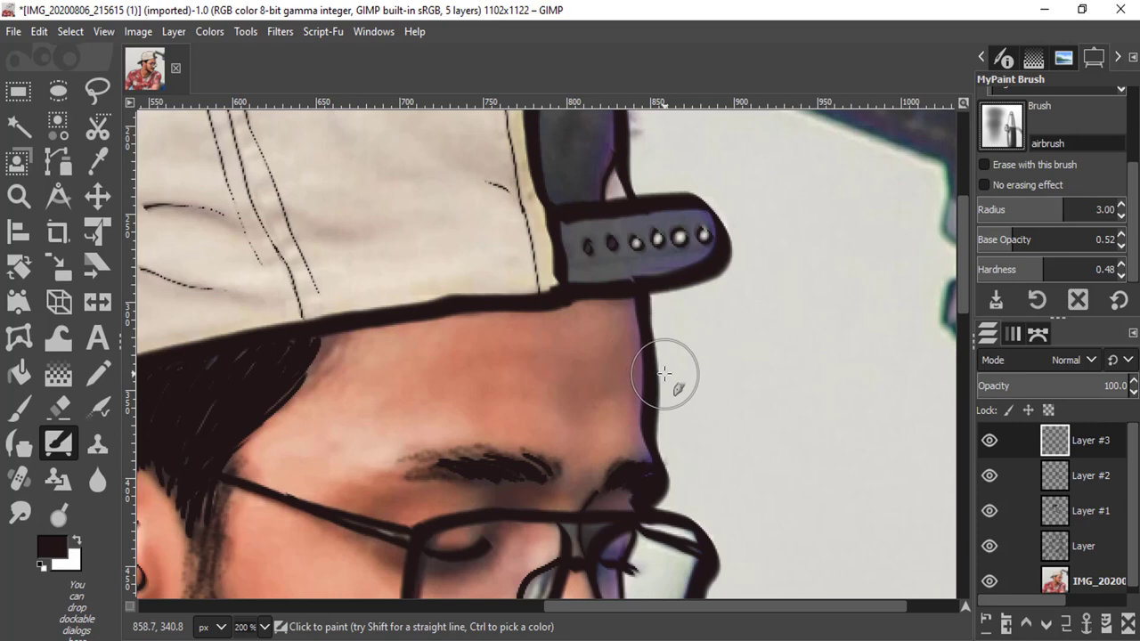
key(bracketleft)
scroll(772, 283, down, 1)
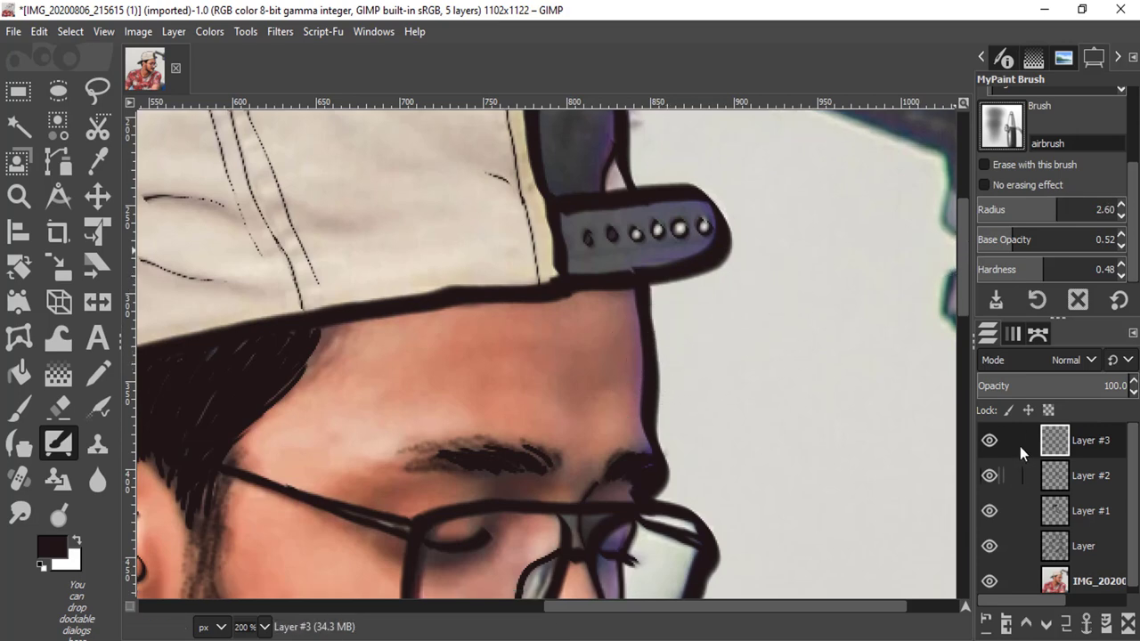
click(990, 581)
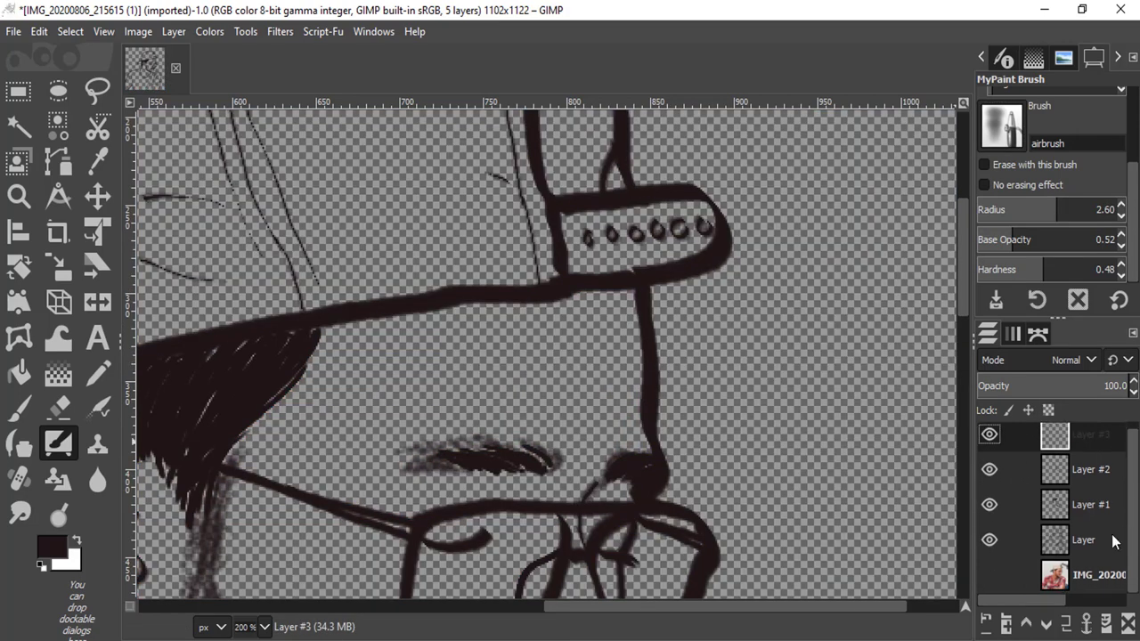
click(994, 577)
- Shrink the airbrush and shade inside the left lens, briefly hiding the photo to check
key(bracketleft)
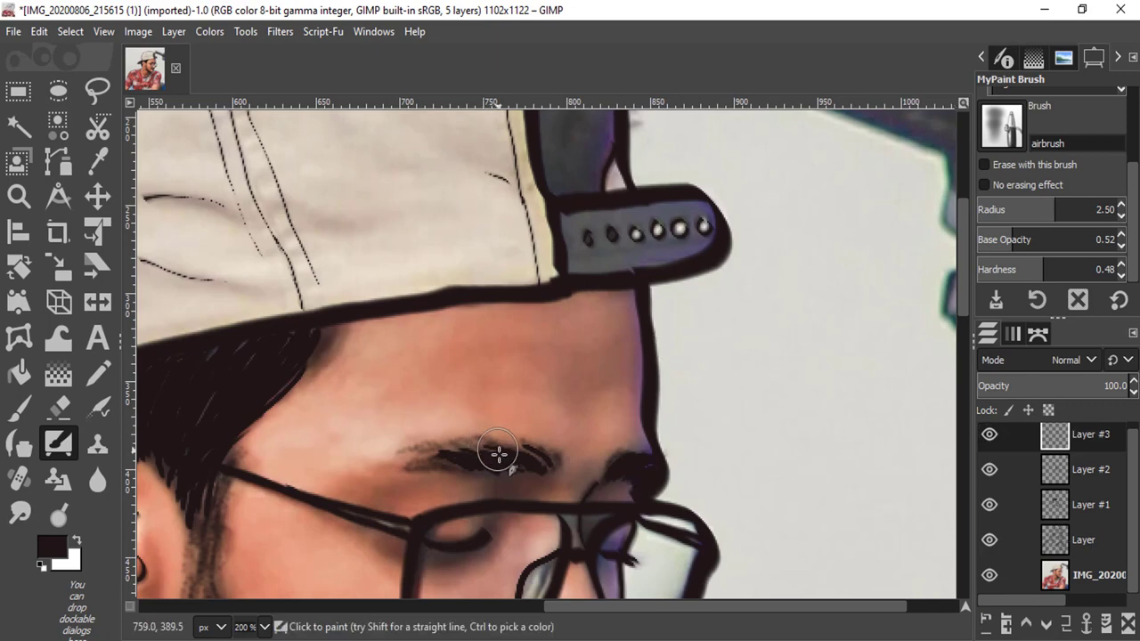
key(bracketleft)
key(bracketleft)
key(bracketleft)
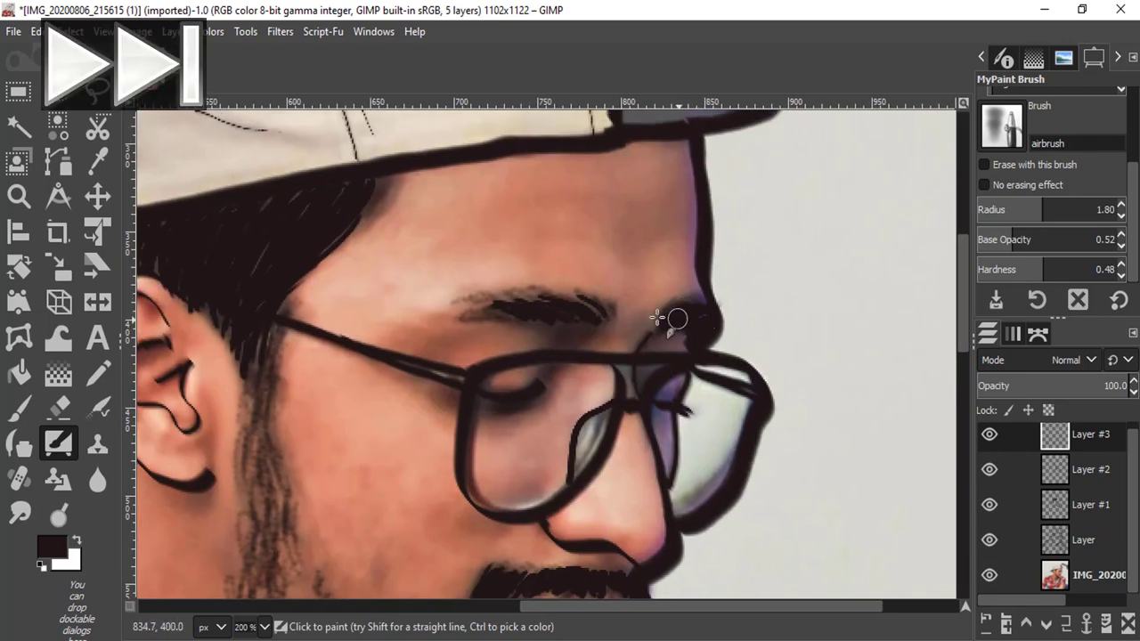
mouse_move(489, 471)
mouse_down()
mouse_move(530, 503)
mouse_move(570, 478)
mouse_up()
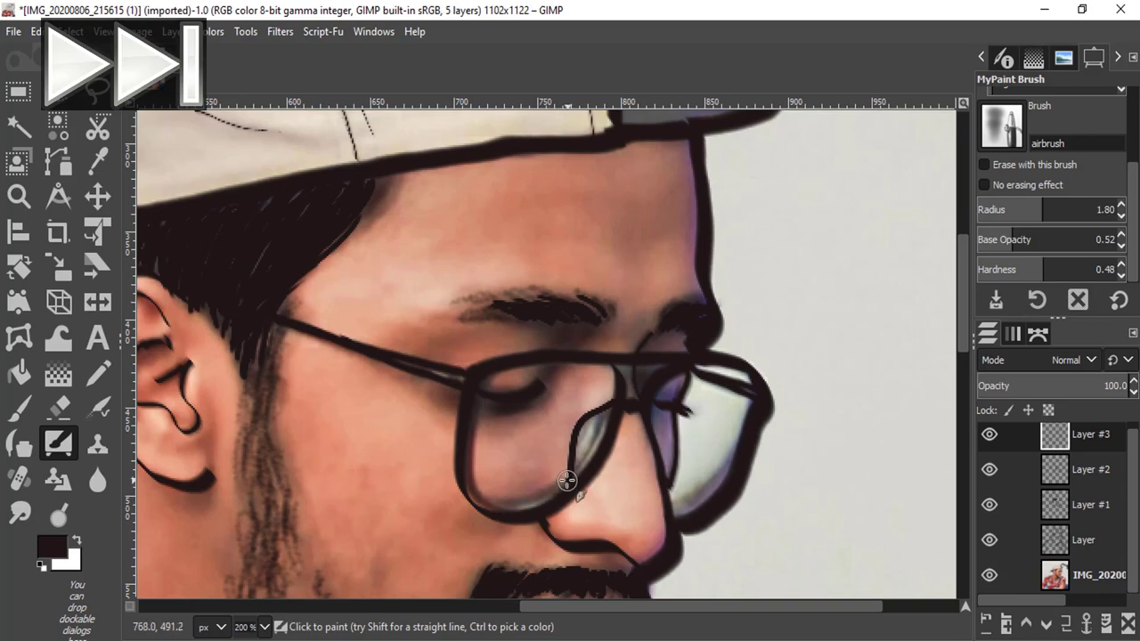
click(989, 575)
click(989, 574)
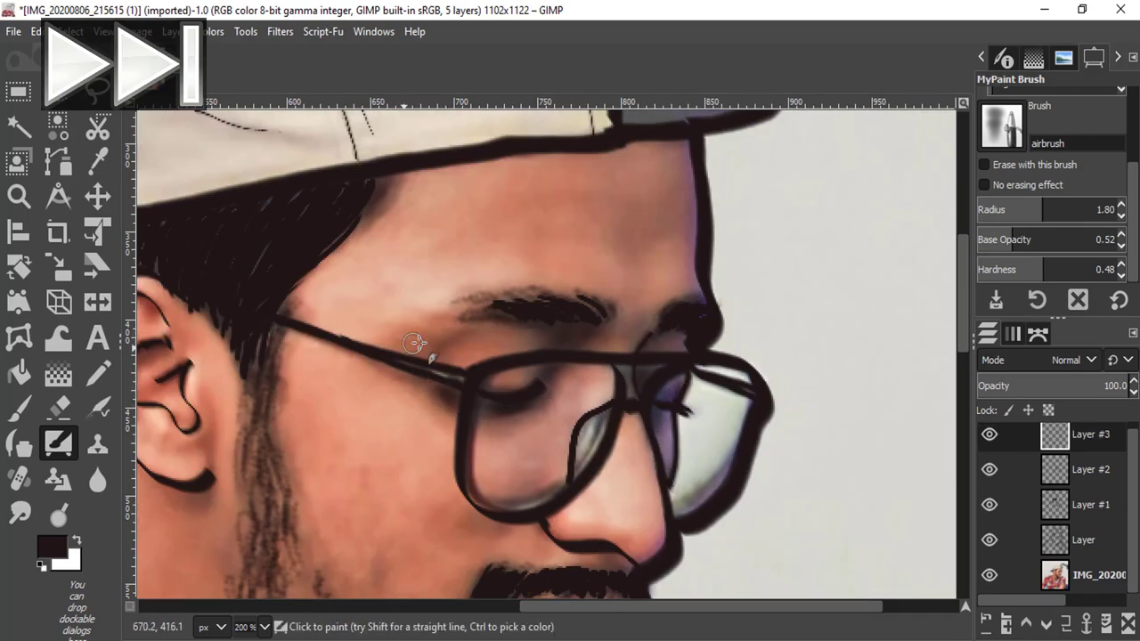
- Settle the airbrush radius at 1.60 and zoom out to bring the shoulder and shirt into view
scroll(846, 370, down, 5)
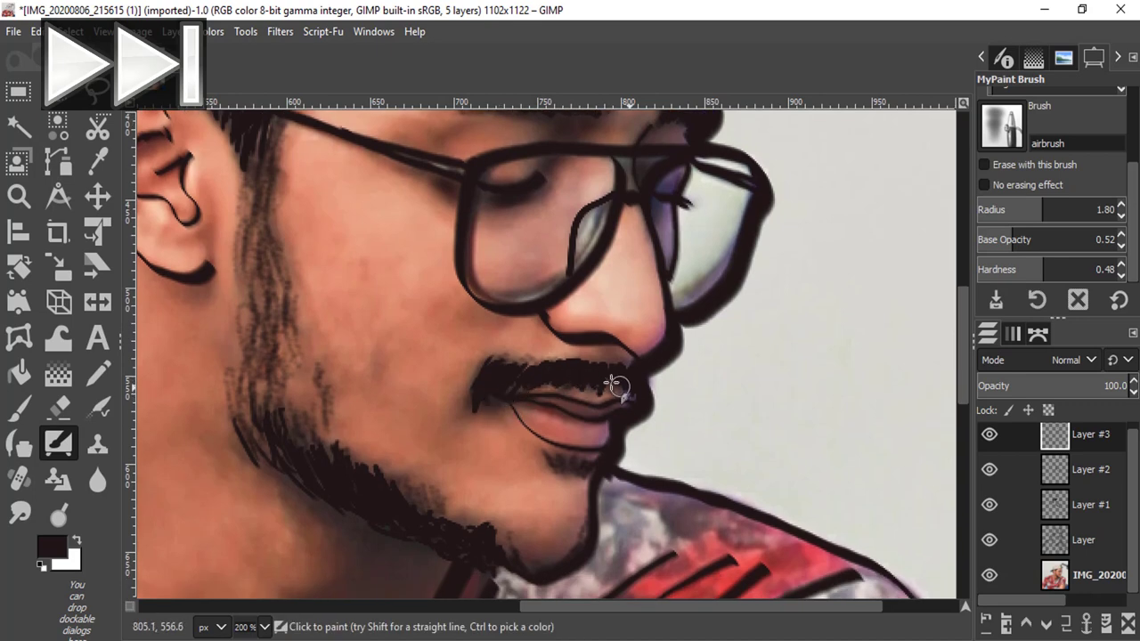
key(bracketright)
key(bracketright)
key(bracketright)
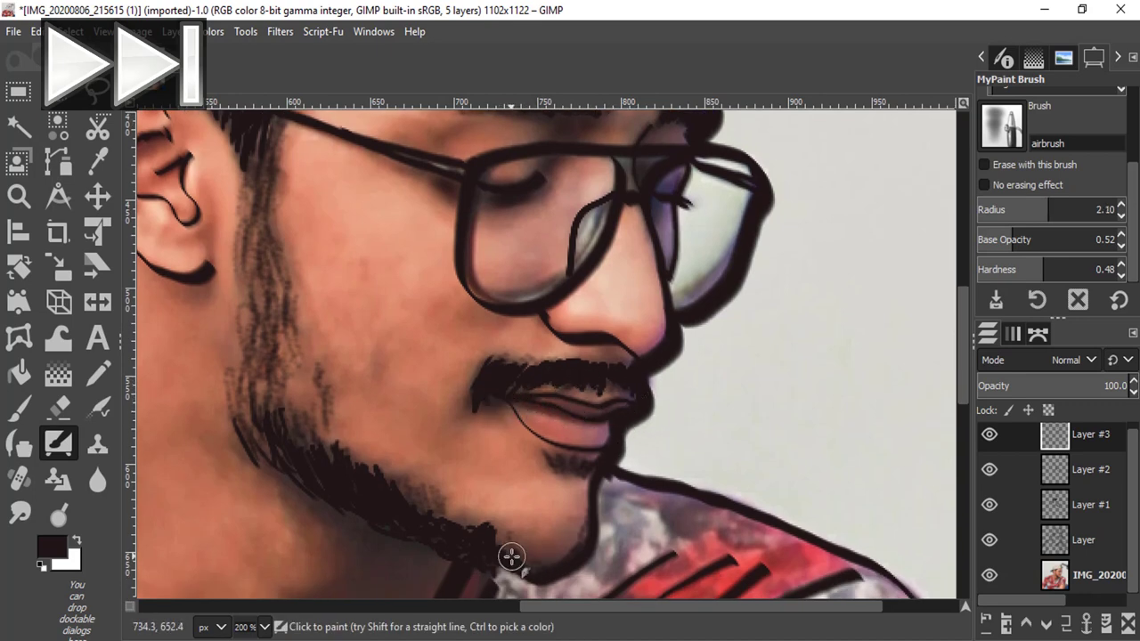
scroll(891, 303, up, 3)
key(bracketleft)
key(bracketleft)
key(bracketleft)
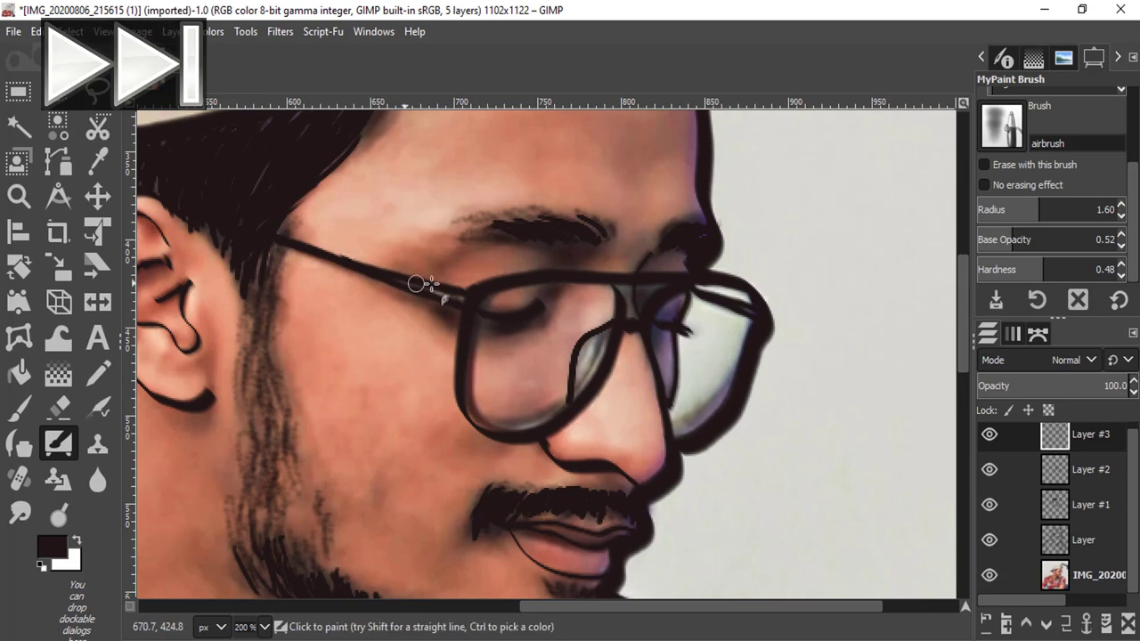
key(minus)
mouse_move(963, 312)
mouse_down()
mouse_move(963, 228)
mouse_move(963, 397)
mouse_up()
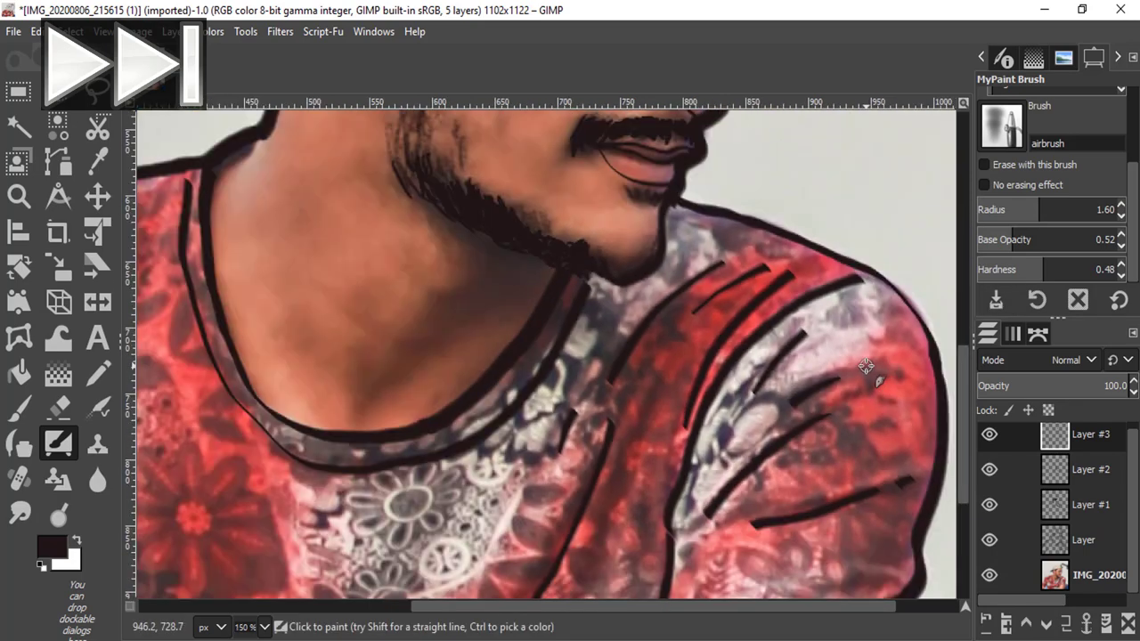
- Zoom and pan around the neck and right shoulder, airbrushing one long stroke down the shirt
key(shift+ctrl+j)
key(plus)
key(plus)
key(plus)
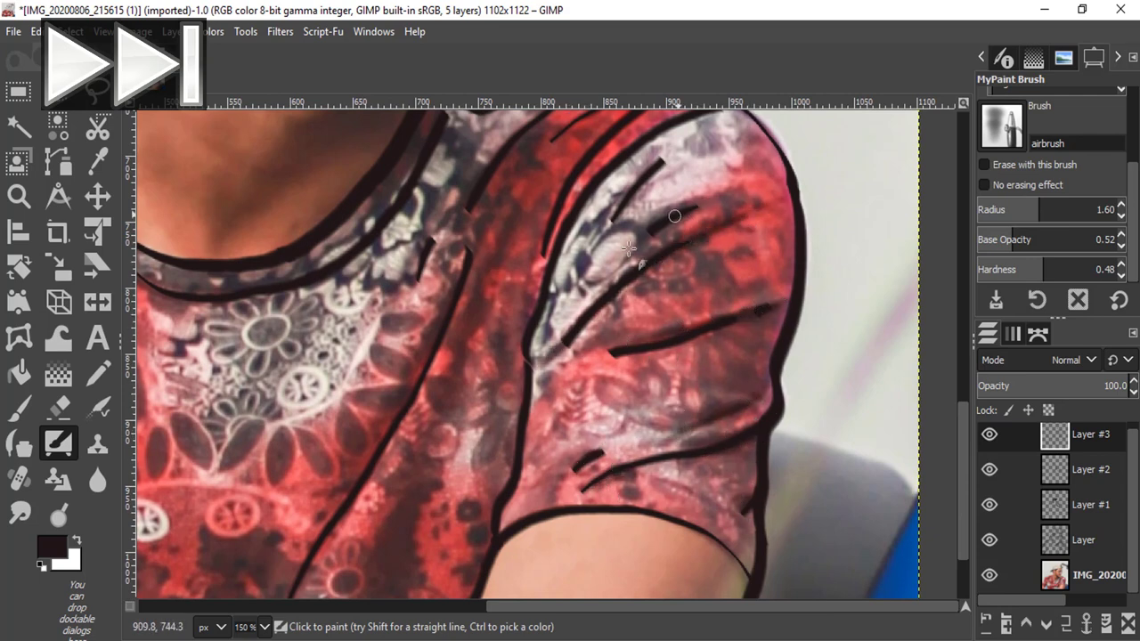
scroll(606, 294, up, 3)
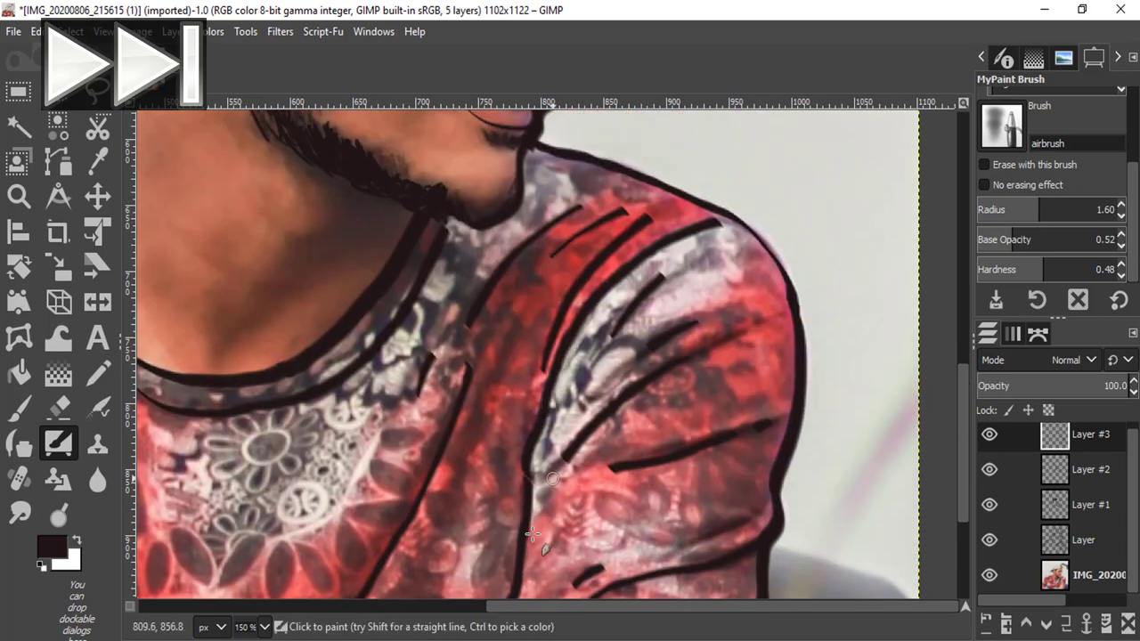
scroll(525, 486, down, 1)
scroll(631, 223, down, 2)
scroll(633, 232, left, 1)
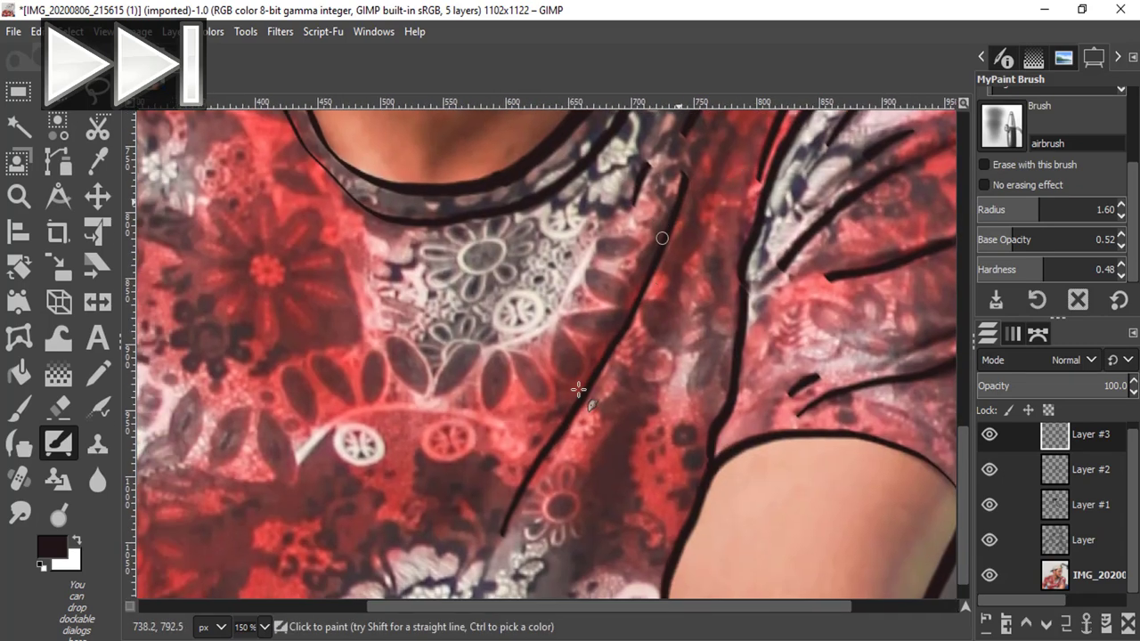
scroll(606, 285, down, 3)
scroll(605, 285, left, 3)
scroll(571, 328, down, 2)
scroll(623, 356, up, 5)
scroll(624, 356, left, 5)
scroll(624, 356, up, 3)
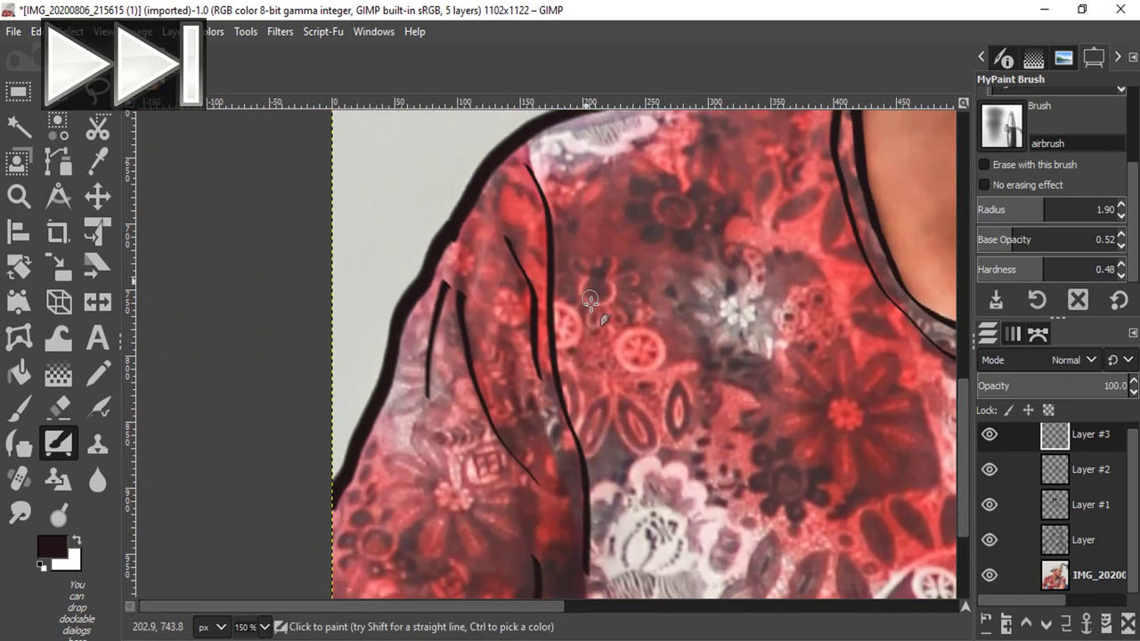
drag(530, 169, 574, 526)
scroll(603, 278, left, 1)
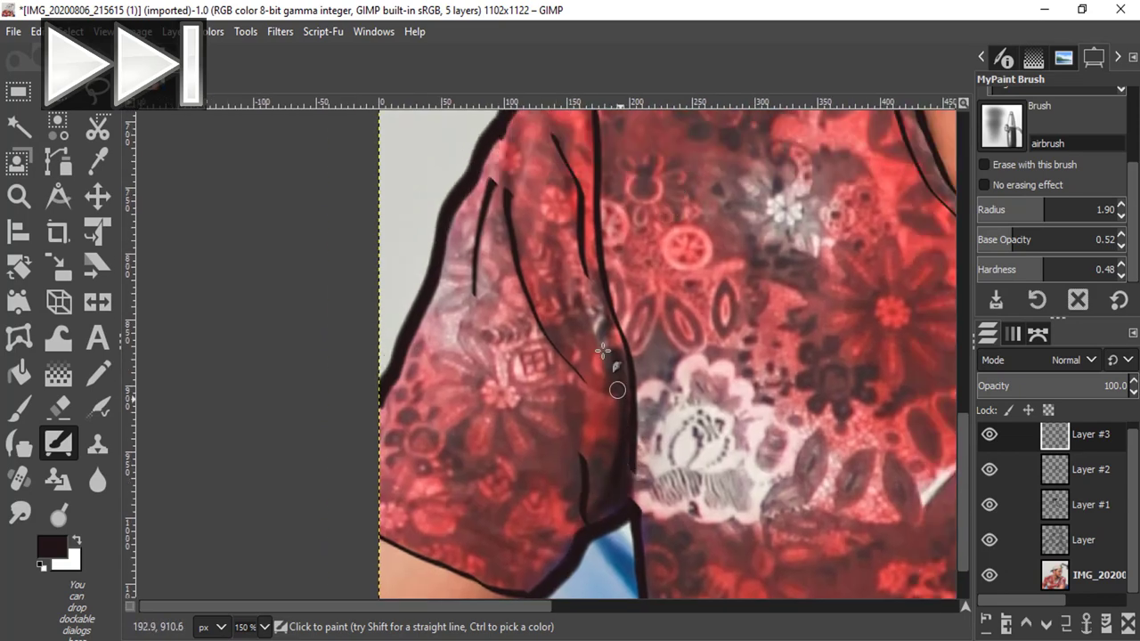
scroll(636, 463, up, 1)
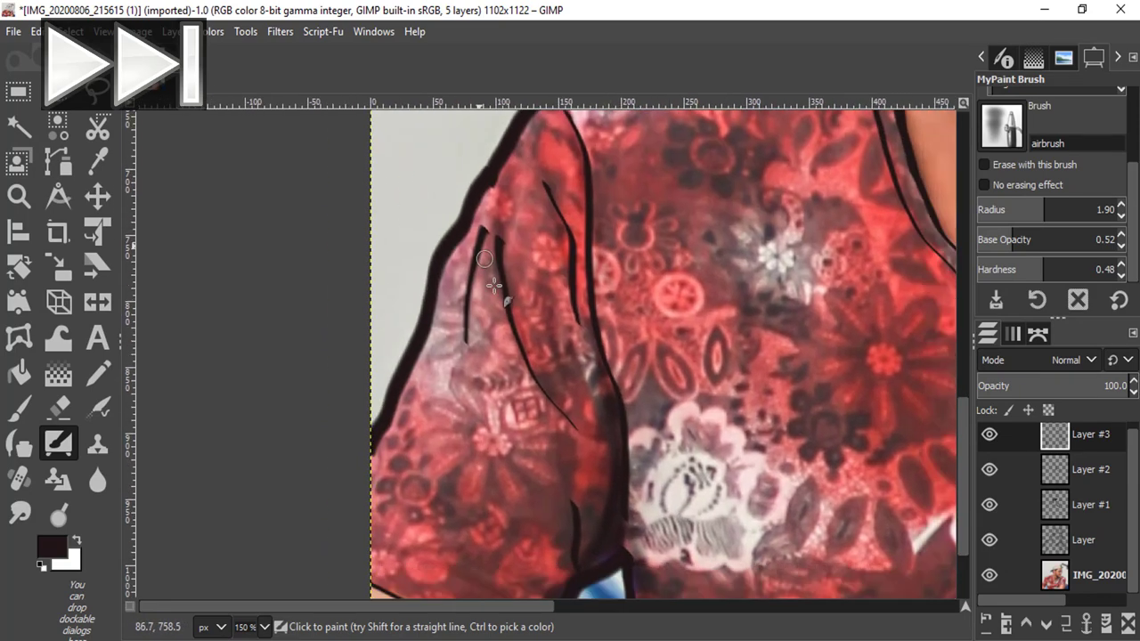
scroll(636, 463, up, 1)
scroll(606, 267, right, 10)
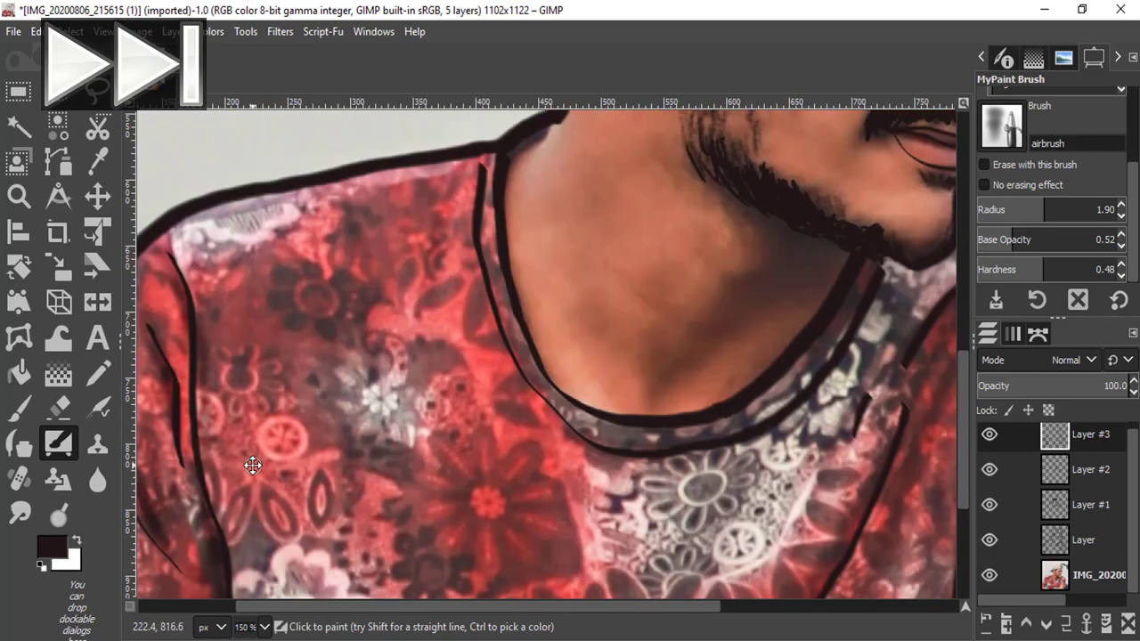
scroll(618, 327, up, 3)
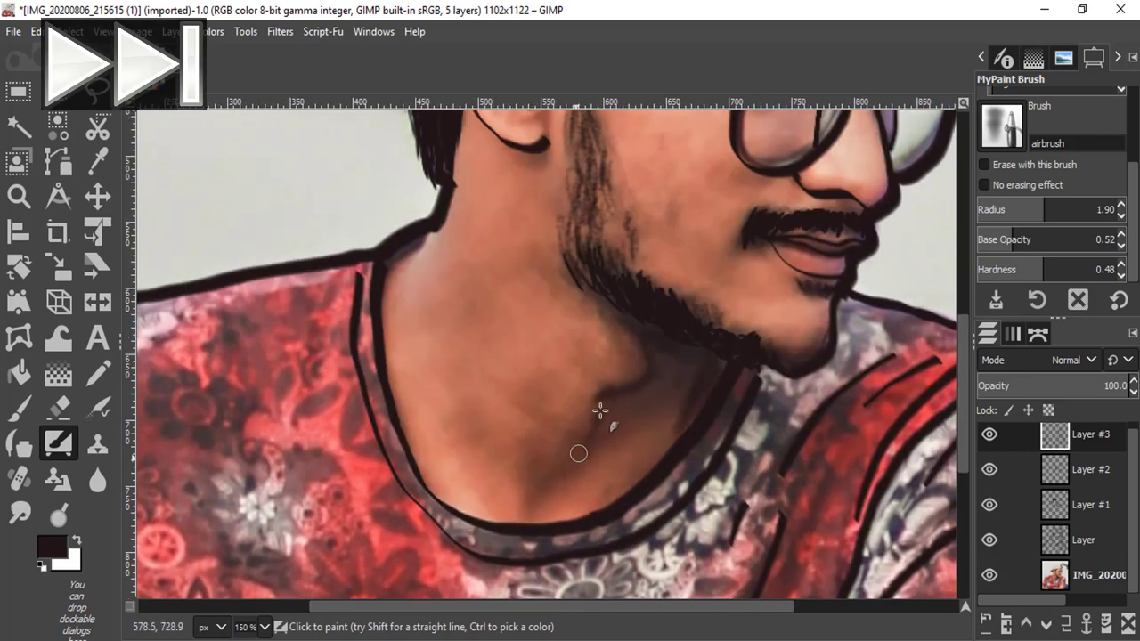
- Airbrush dark shadows on the neck below the beard, then hide the photo to check
mouse_move(583, 452)
mouse_down()
mouse_move(534, 503)
mouse_move(594, 429)
mouse_move(561, 456)
mouse_up()
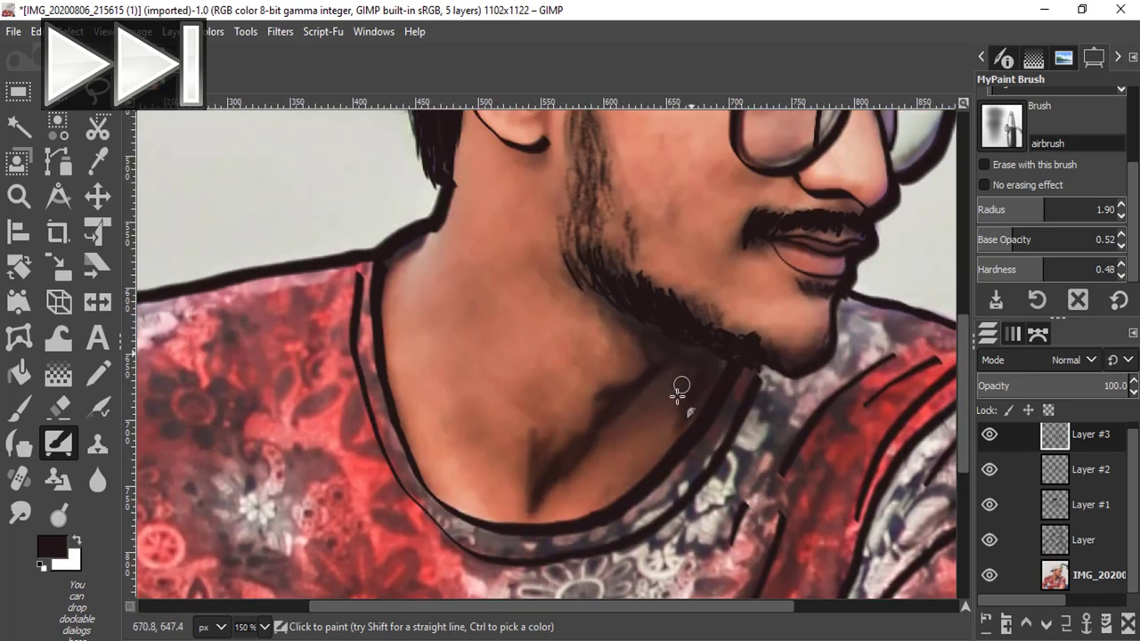
drag(678, 394, 674, 353)
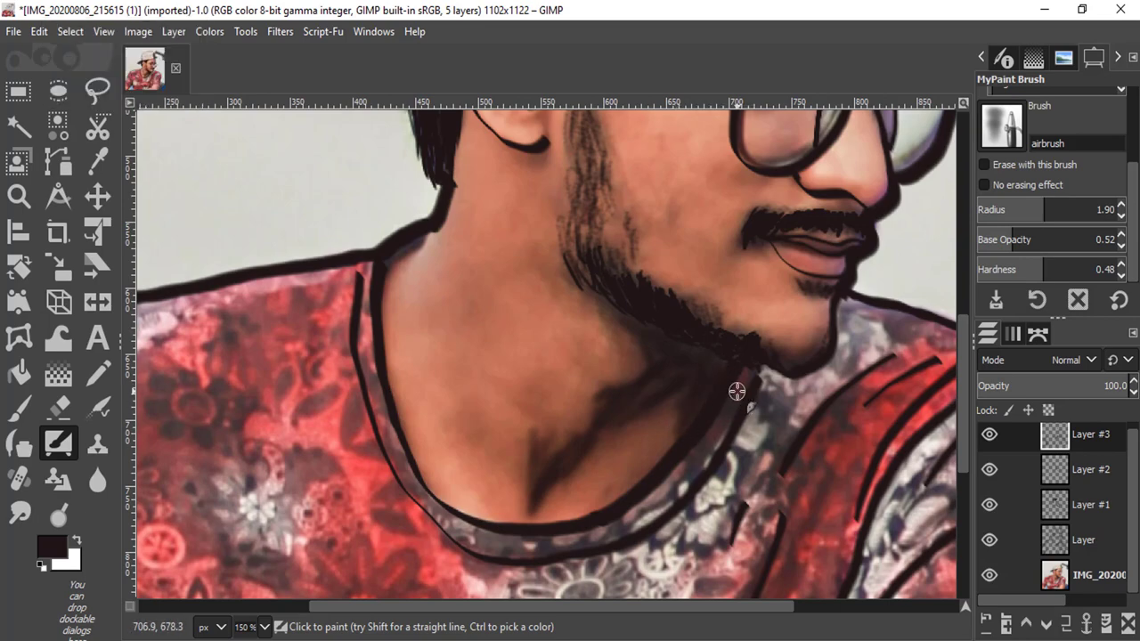
scroll(1069, 466, up, 1)
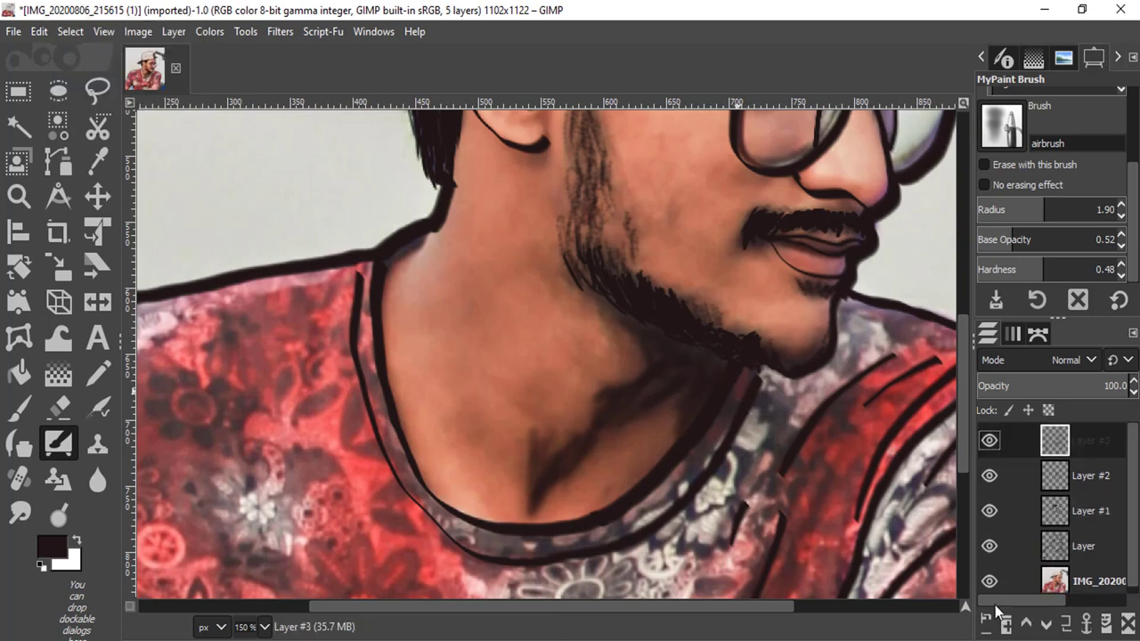
click(988, 579)
ctrl+scroll(617, 414, down, 4)
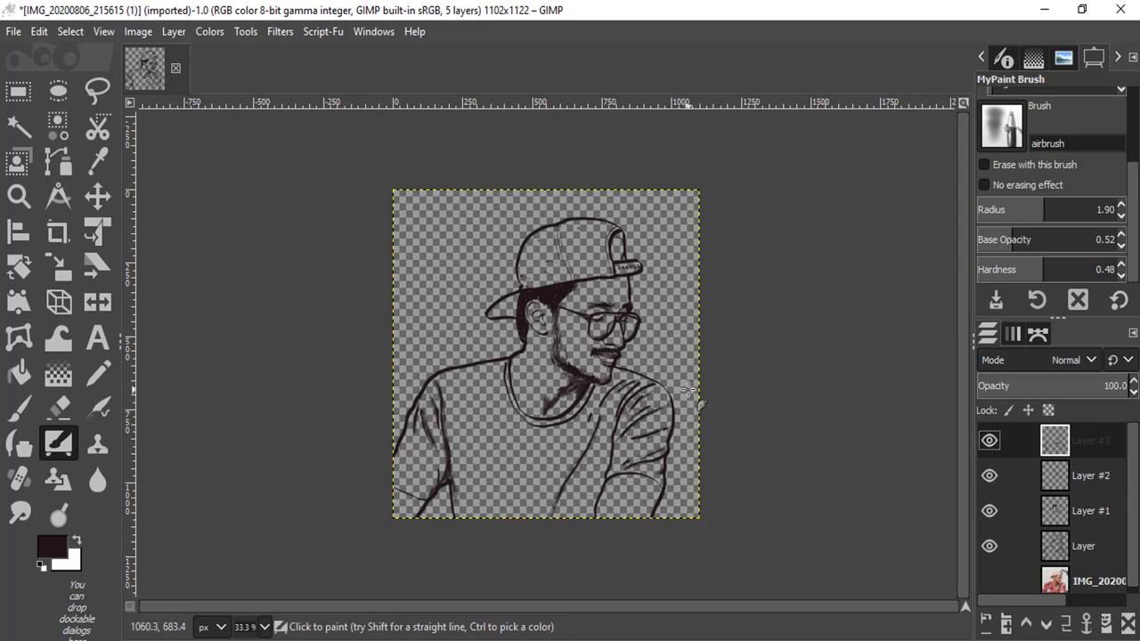
- View at actual size, restore the photo and darken the under-jaw shadow with a larger radius
key(1)
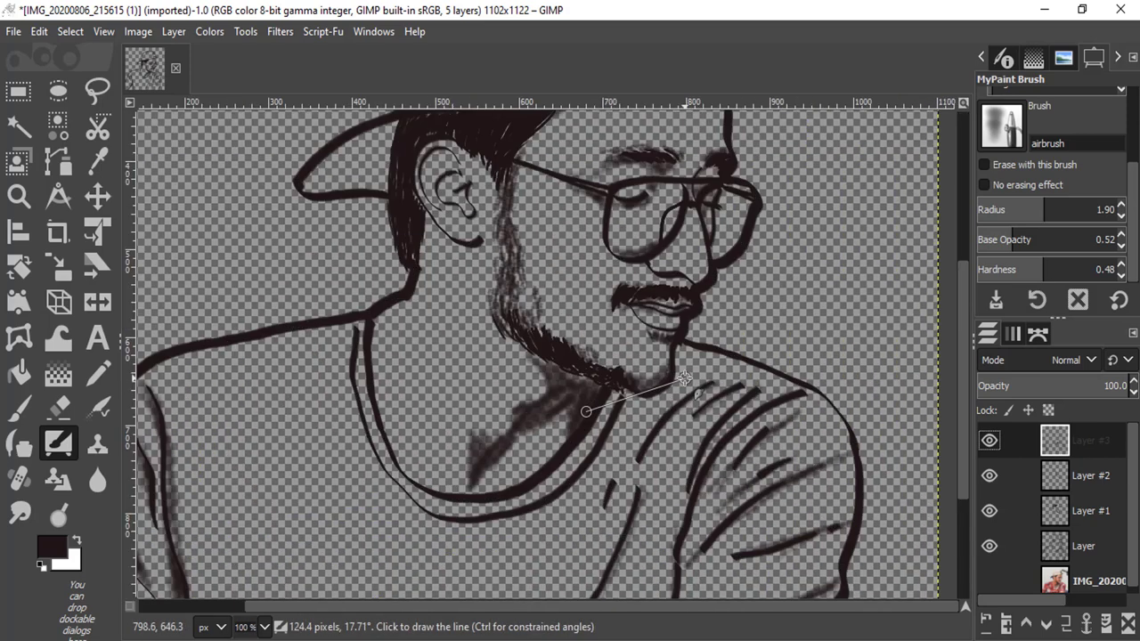
ctrl+scroll(684, 379, up, 1)
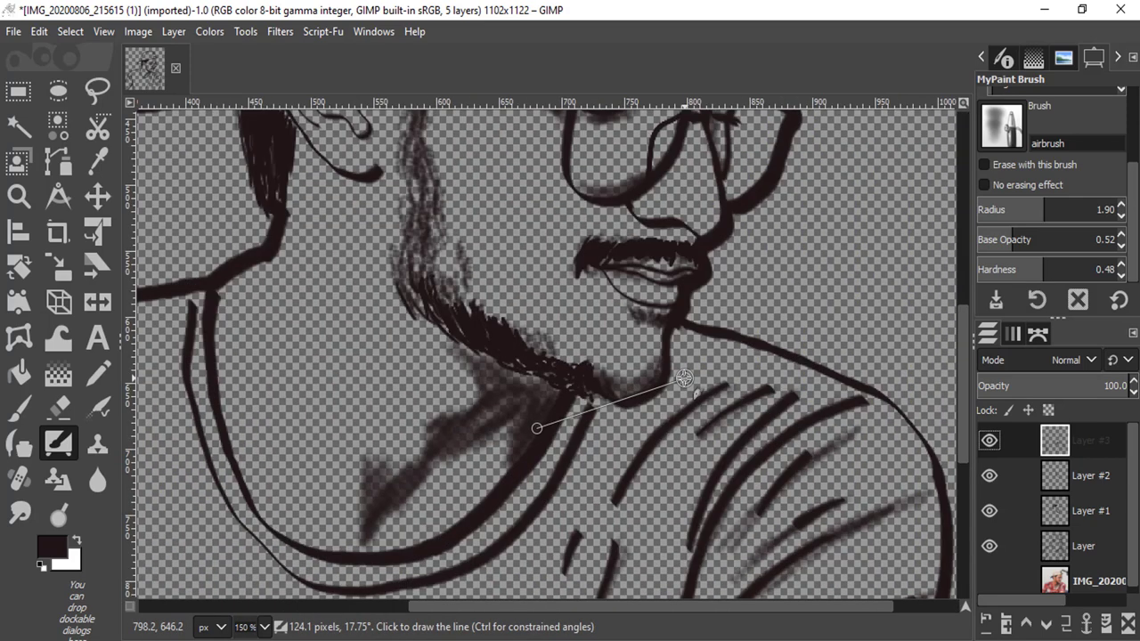
click(989, 581)
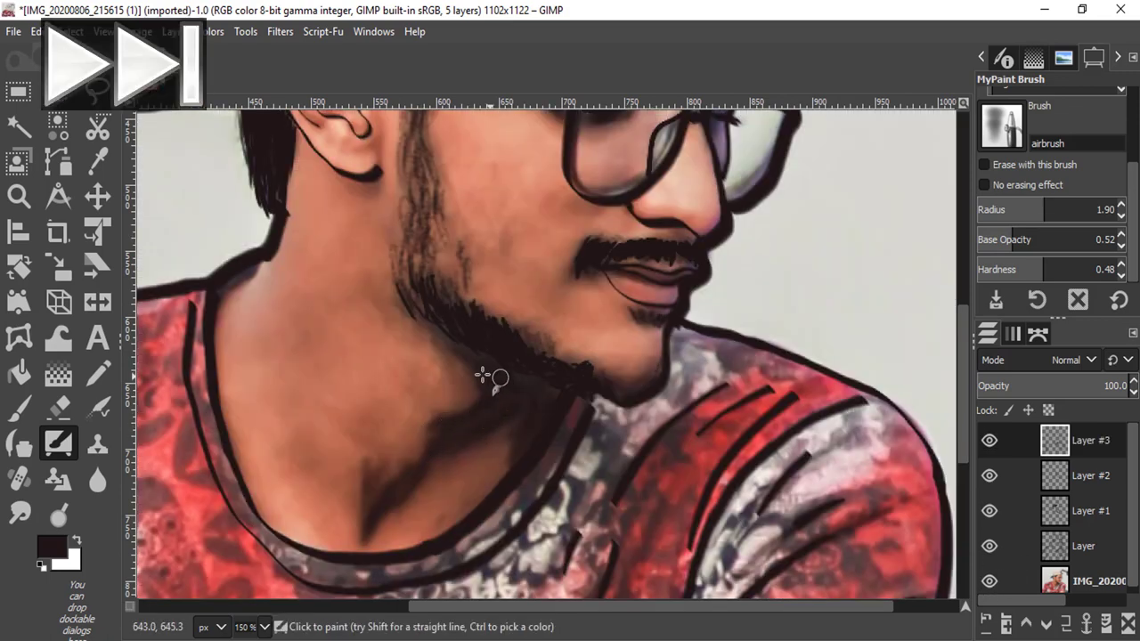
key(bracketright)
key(bracketright)
key(bracketright)
drag(399, 317, 489, 365)
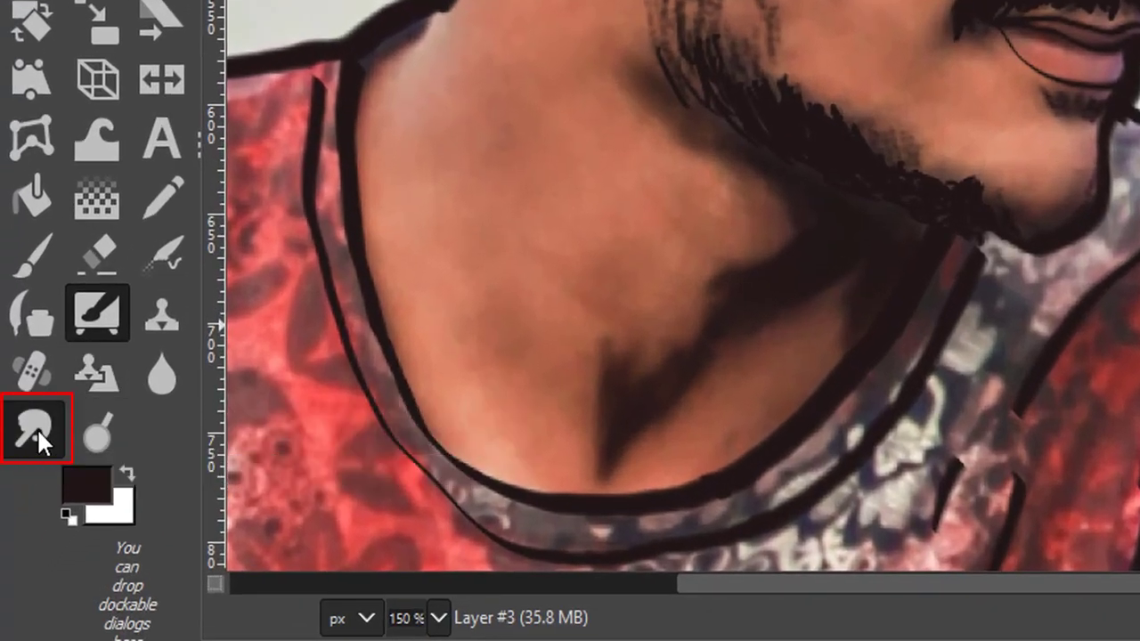
- Smudge the neck shadow with a brush size of 28, hiding the photo to review the blend
click(37, 428)
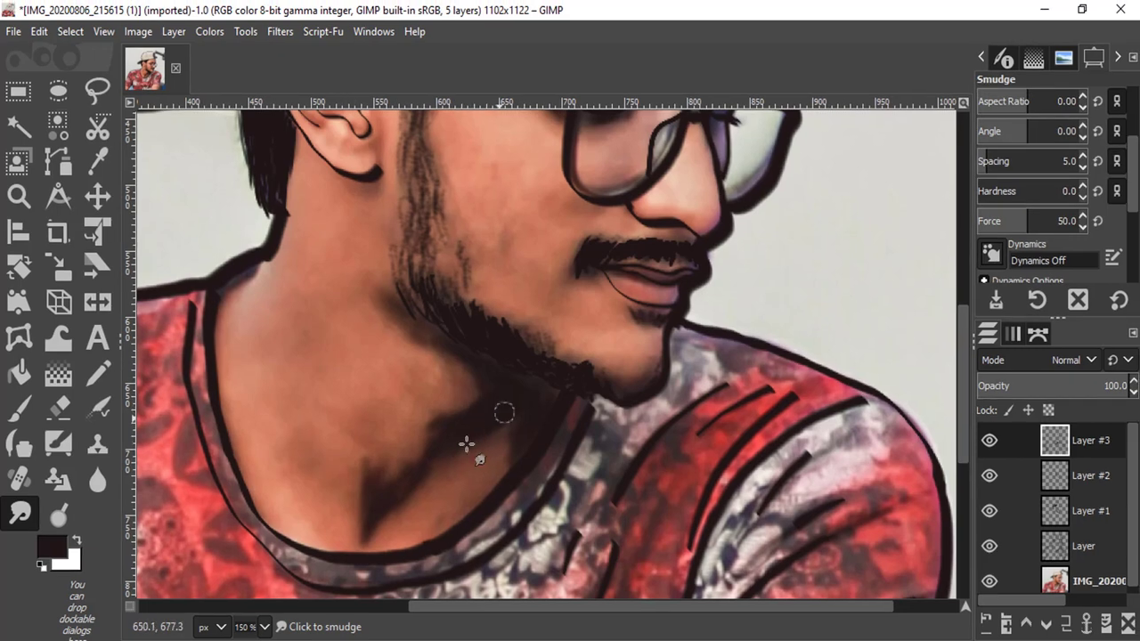
key(bracketright)
key(bracketright)
key(bracketright)
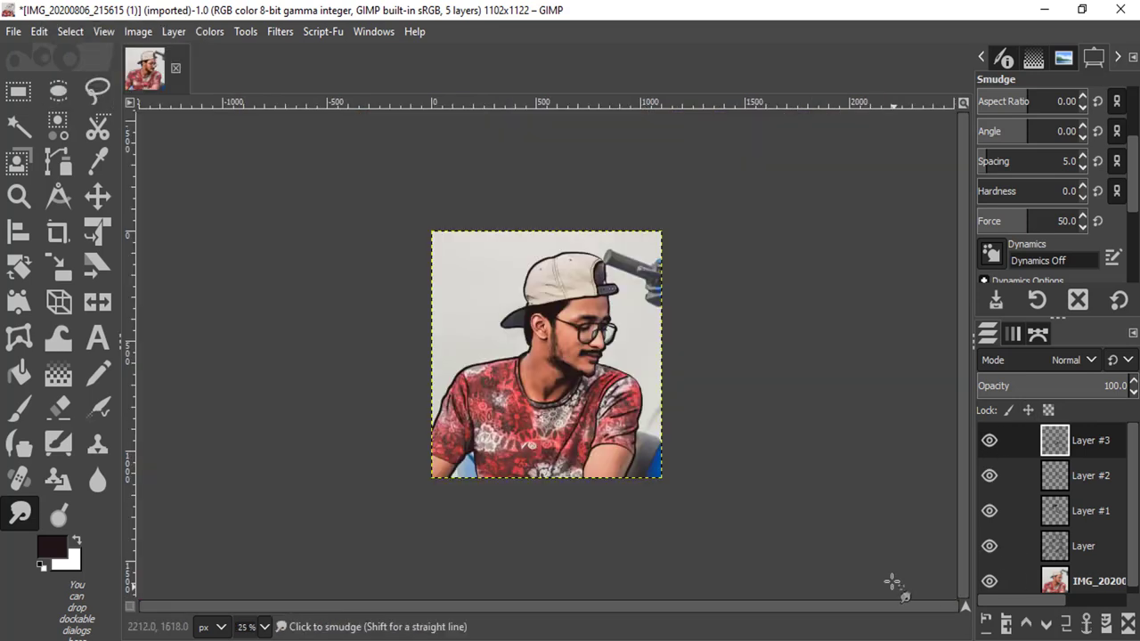
click(989, 582)
scroll(579, 428, up, 2)
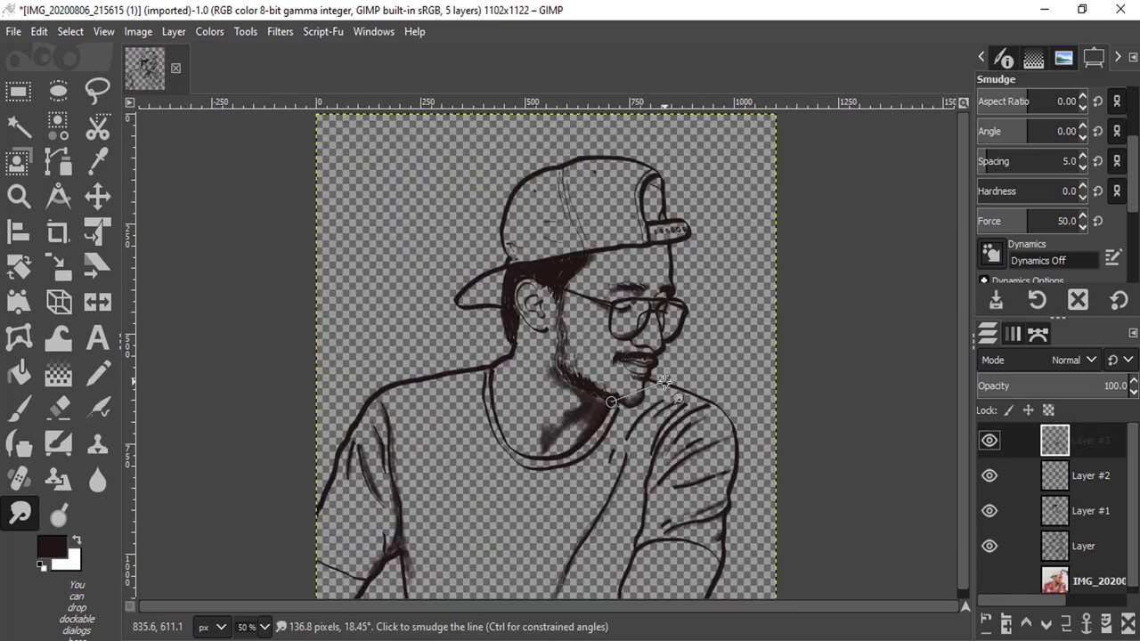
scroll(579, 428, up, 2)
scroll(588, 428, up, 1)
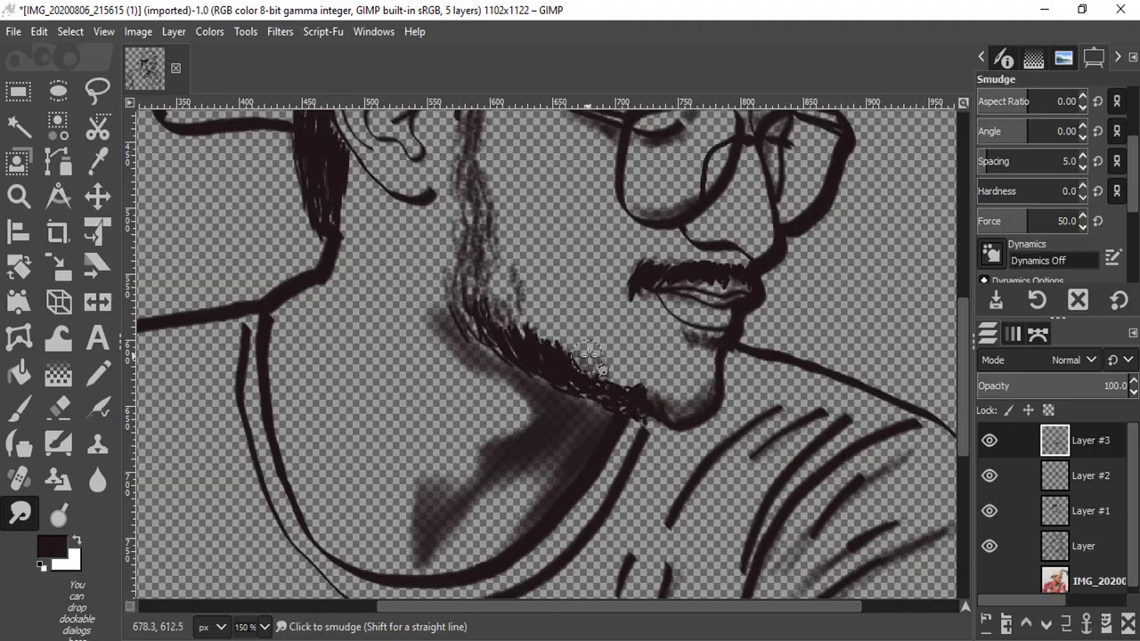
scroll(570, 357, down, 2)
scroll(570, 356, down, 2)
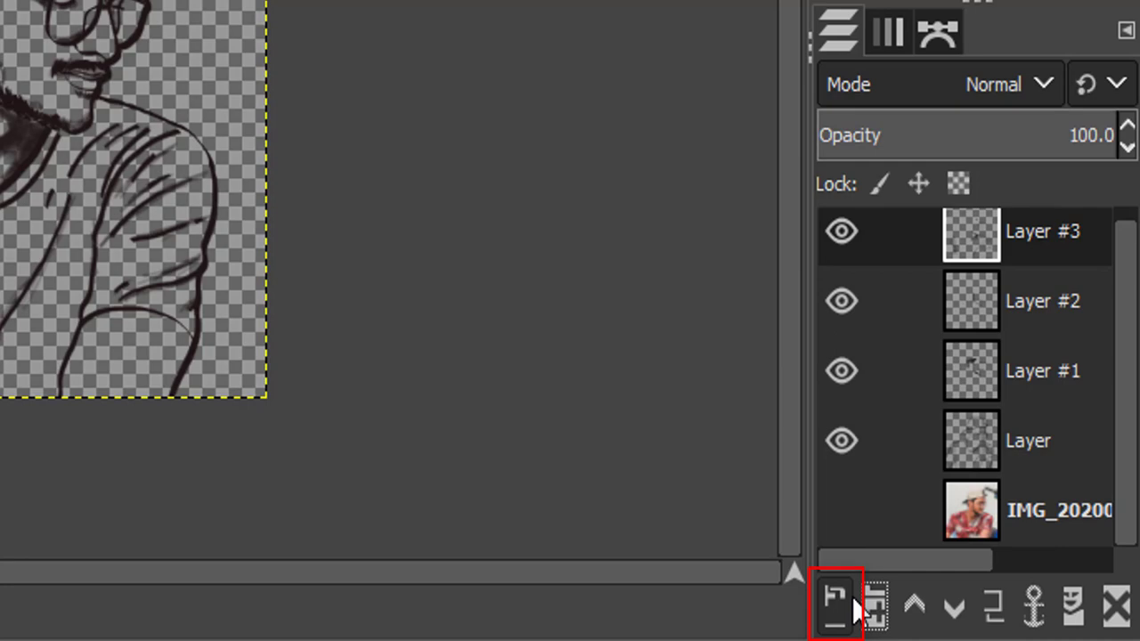
- Create a new white-filled layer and lower it one place in the layer stack
click(838, 606)
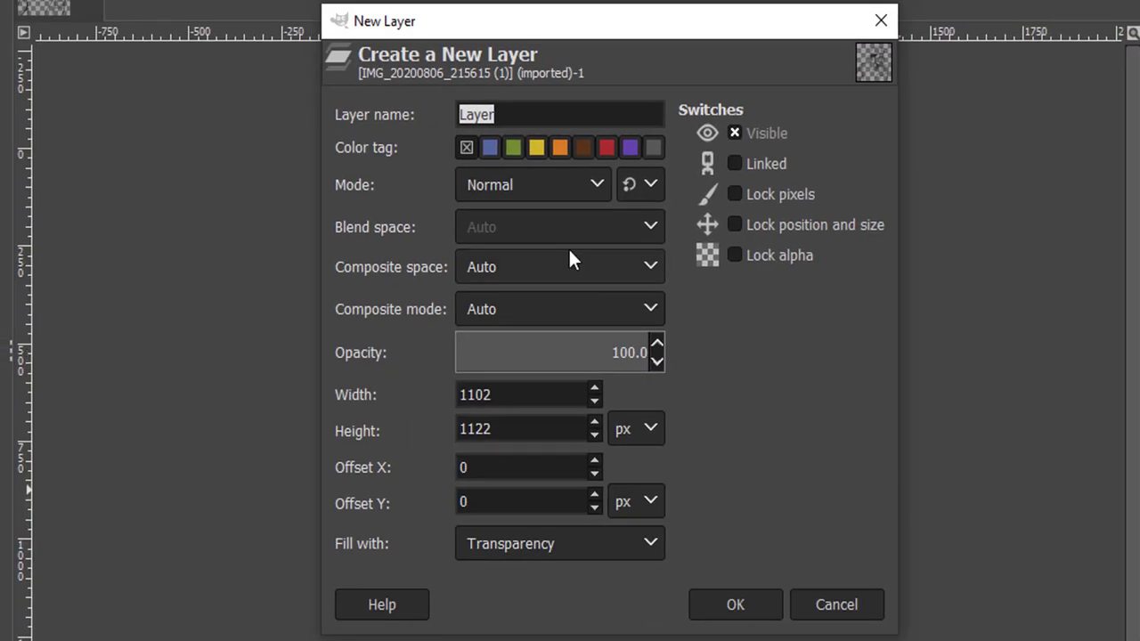
click(569, 544)
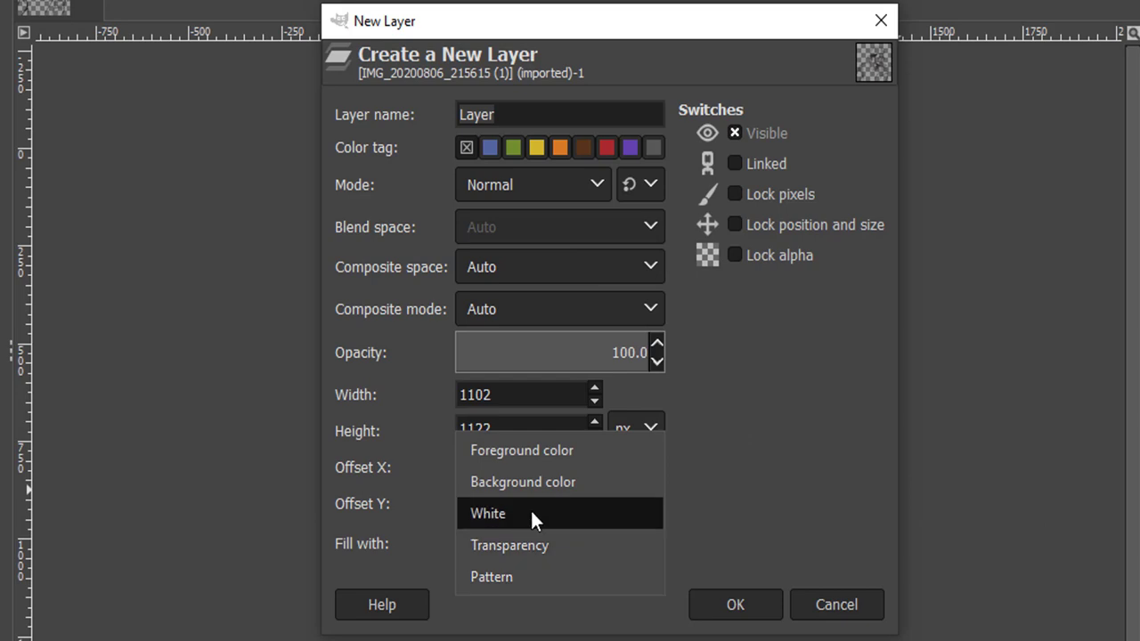
click(549, 515)
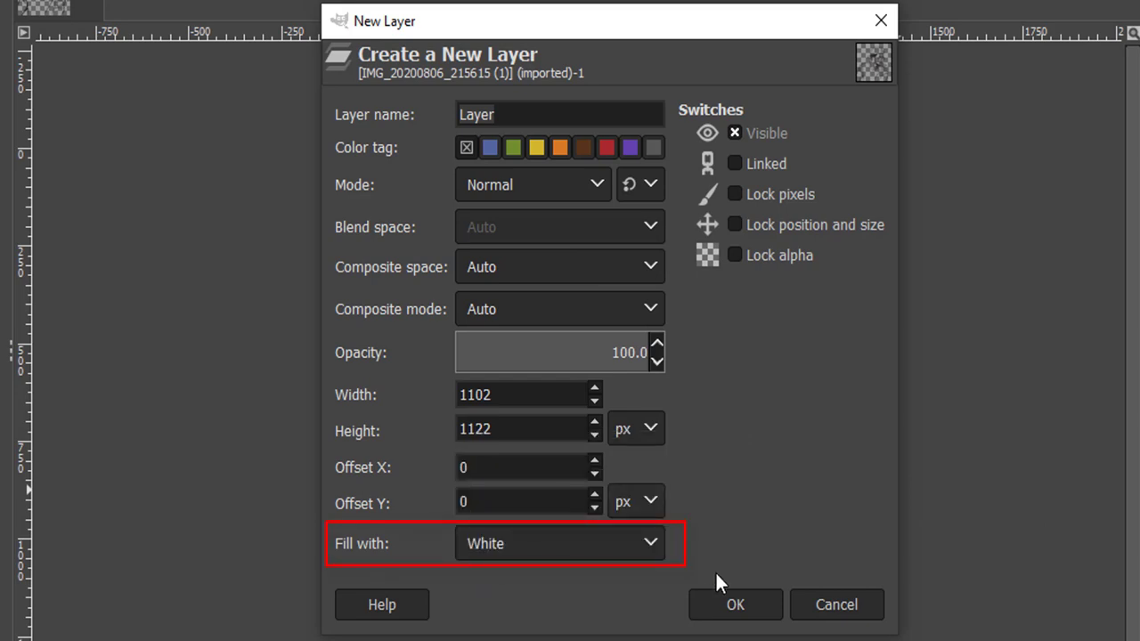
click(748, 605)
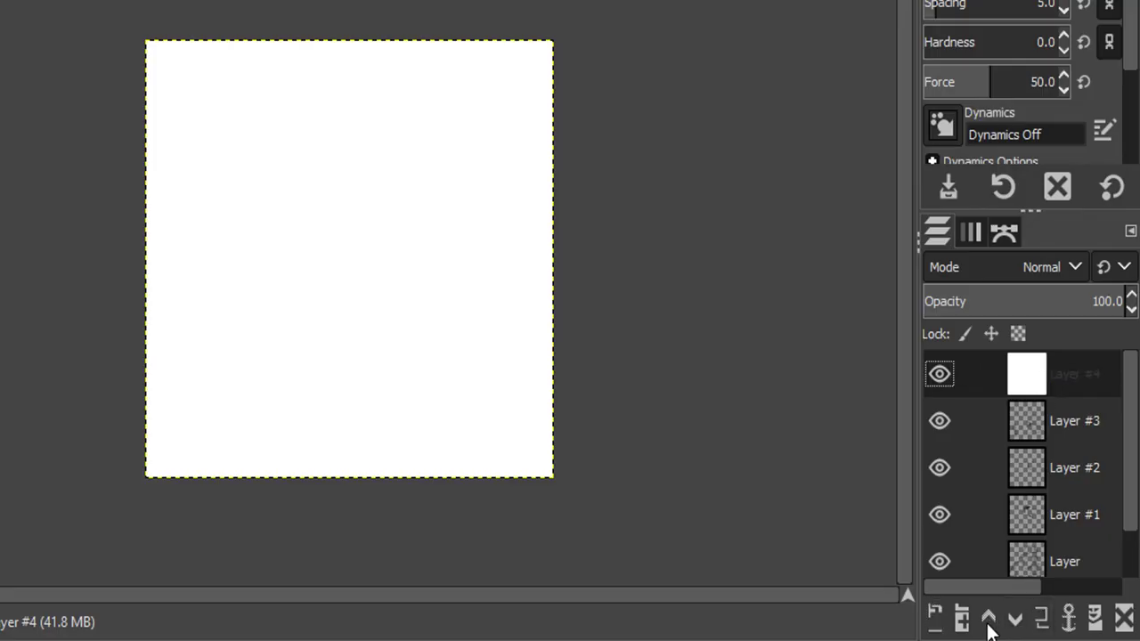
click(1015, 616)
- Lower white Layer #4 further to the bottom of the stack as the backdrop
click(1015, 617)
click(1016, 617)
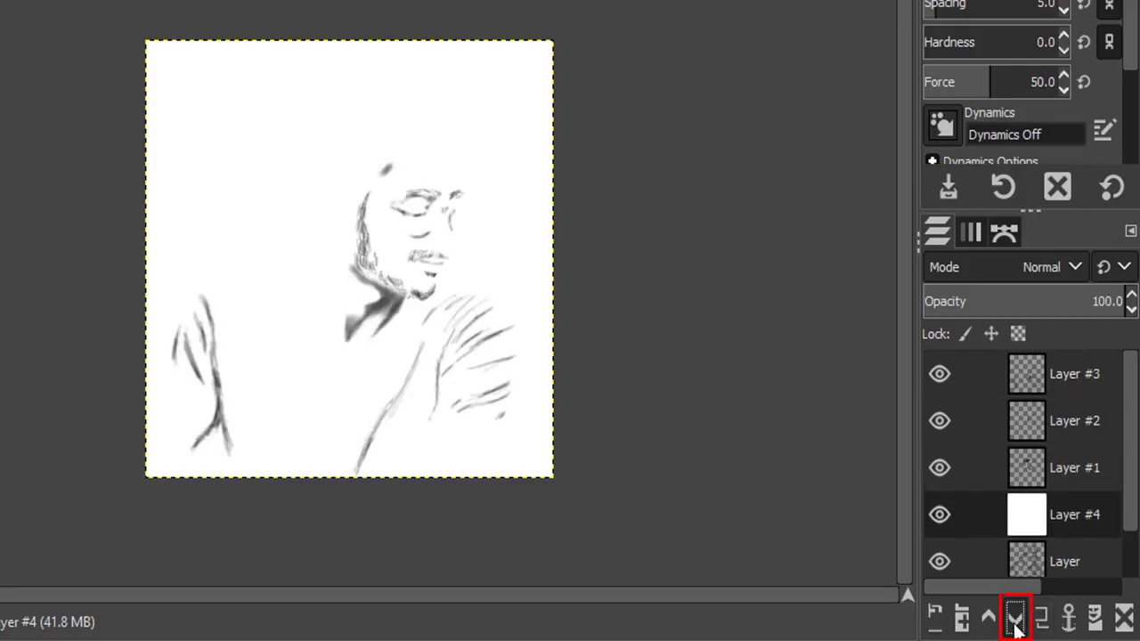
click(1016, 616)
click(1016, 616)
scroll(255, 389, up, 3)
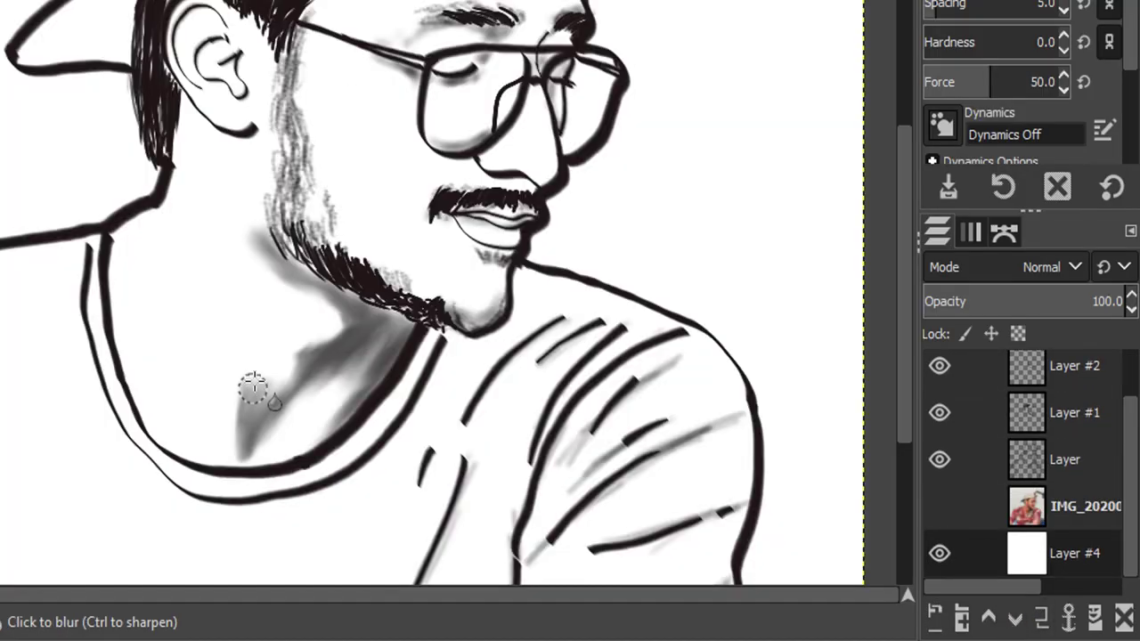
scroll(1069, 373, up, 1)
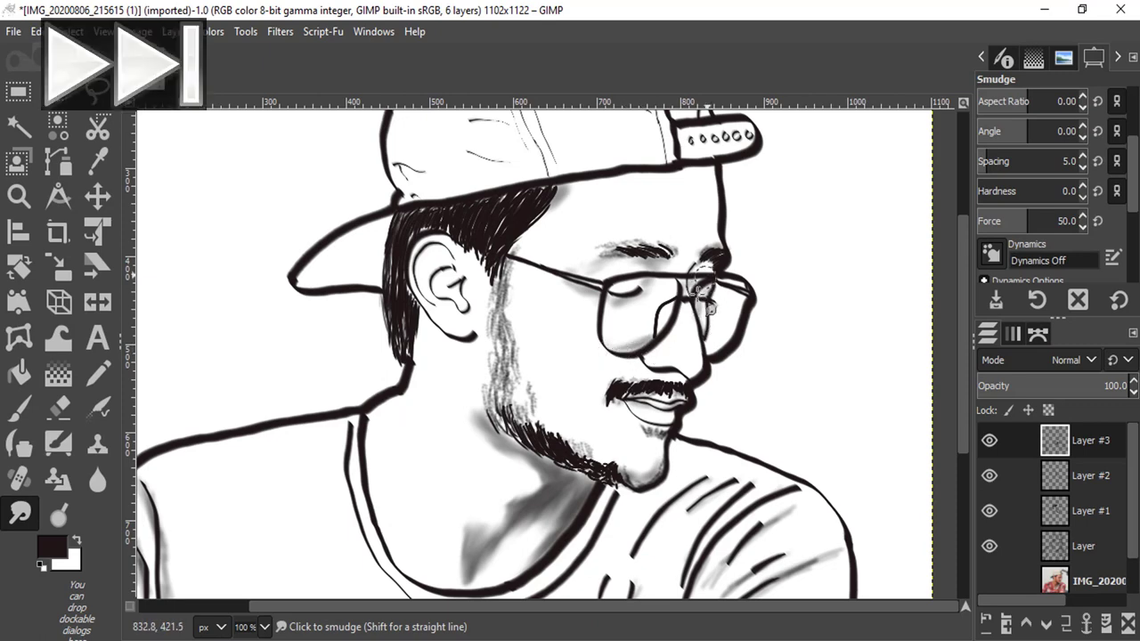
scroll(618, 343, down, 5)
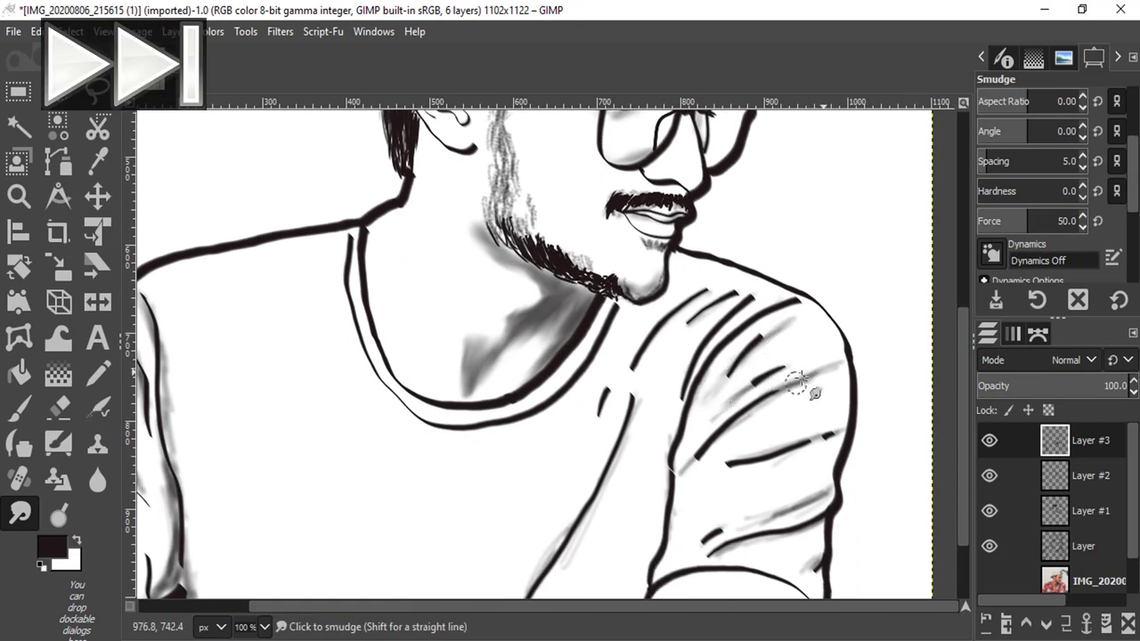
scroll(516, 382, right, 3)
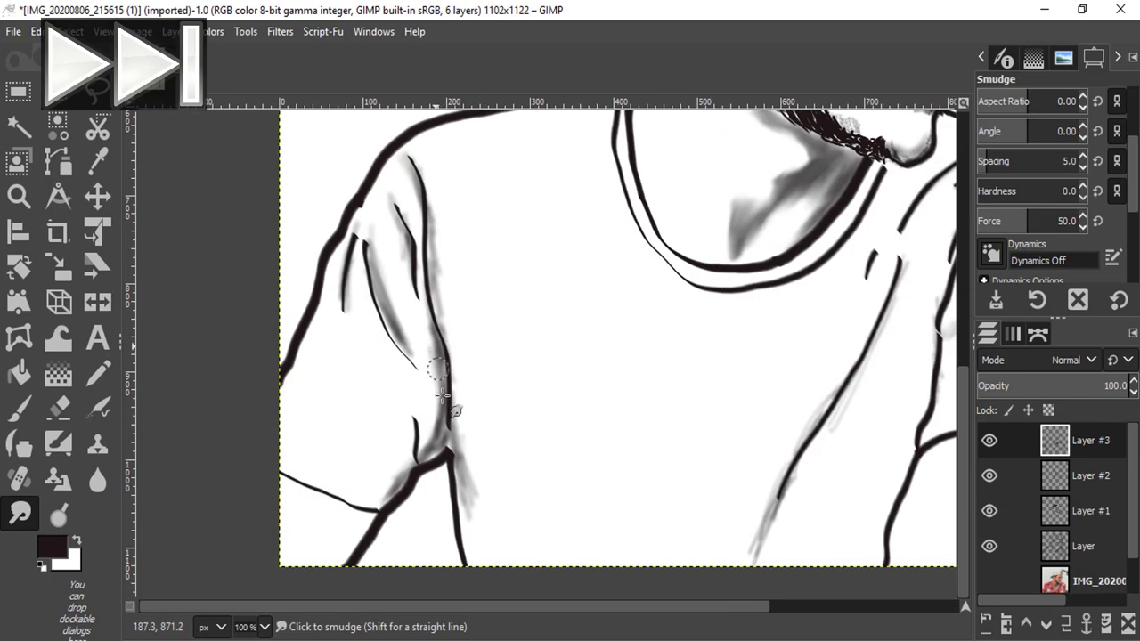
scroll(446, 408, left, 6)
scroll(445, 407, down, 2)
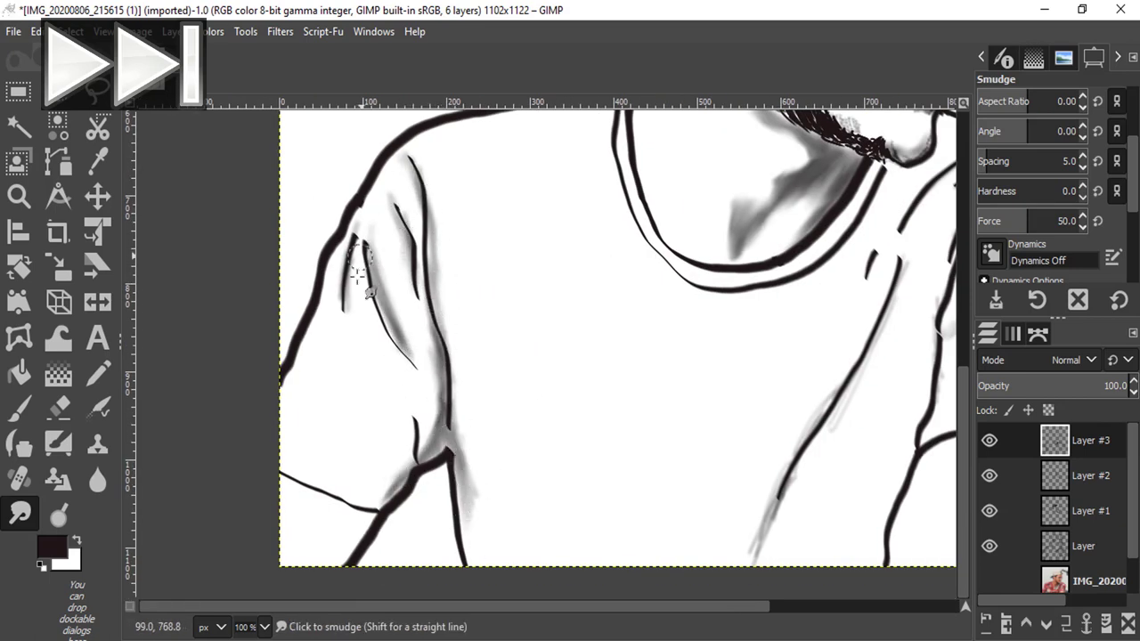
scroll(357, 442, up, 4)
scroll(357, 442, left, 4)
scroll(357, 442, up, 2)
scroll(357, 442, right, 3)
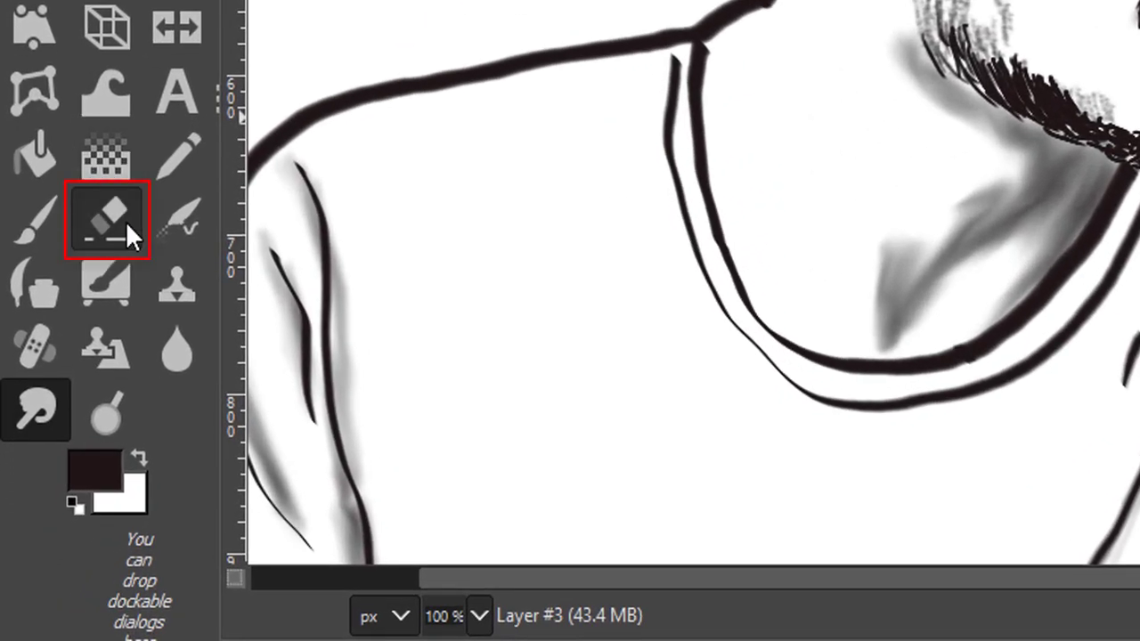
- Set the Eraser to about 40 opacity and erase stray grey shading along the jaw and neck
click(126, 221)
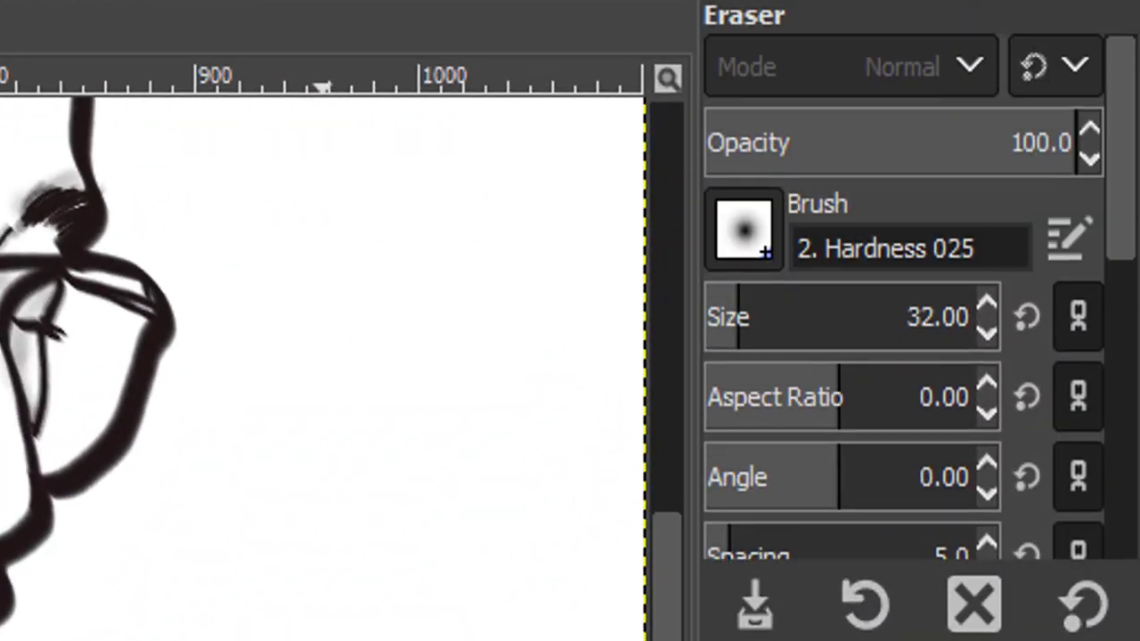
mouse_move(947, 140)
mouse_down()
mouse_move(855, 135)
mouse_move(885, 141)
mouse_up()
click(1024, 142)
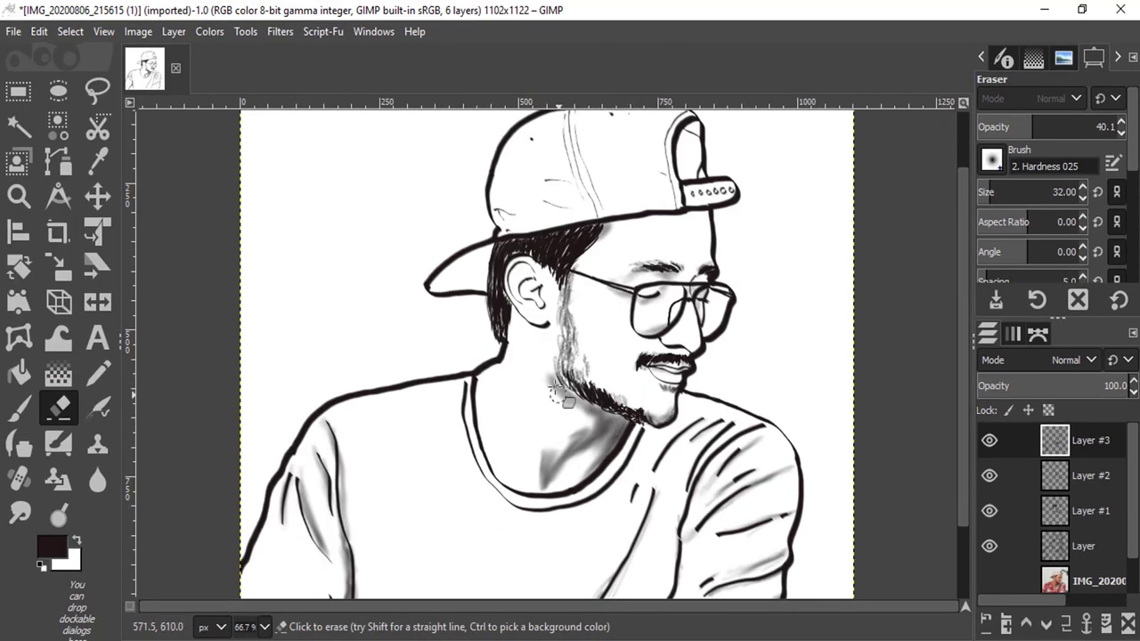
mouse_move(554, 389)
mouse_down()
mouse_move(615, 423)
mouse_move(565, 466)
mouse_move(543, 462)
mouse_move(615, 419)
mouse_move(628, 436)
mouse_move(606, 410)
mouse_move(630, 412)
mouse_up()
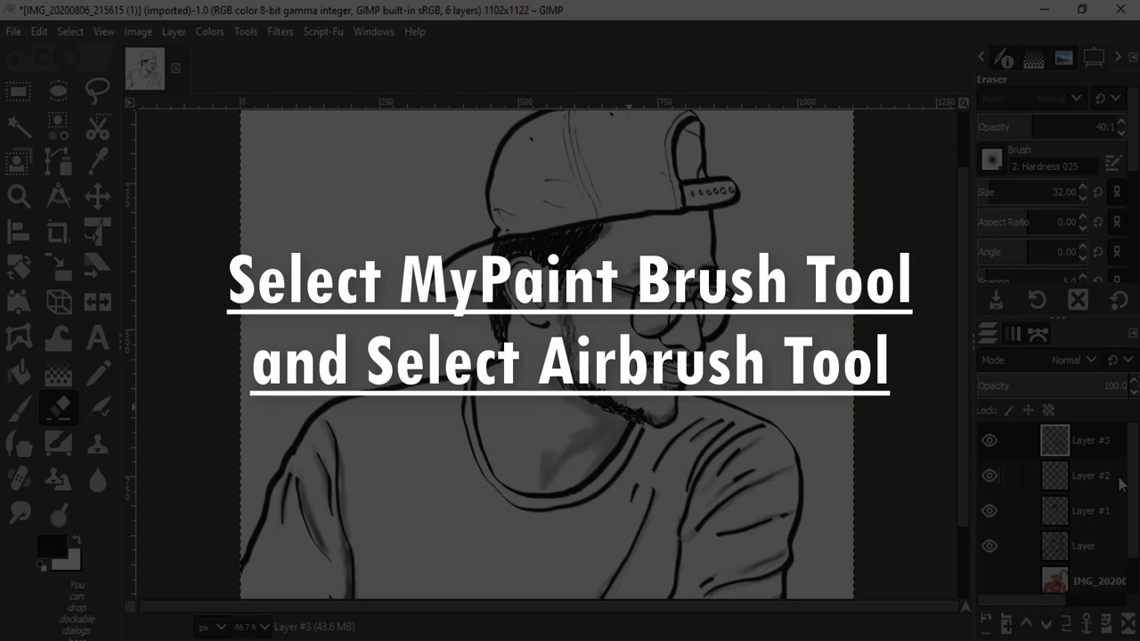
- Show the colour photo layer and load a smaller 'Airbrush a' MyPaint brush
scroll(1097, 586, down, 1)
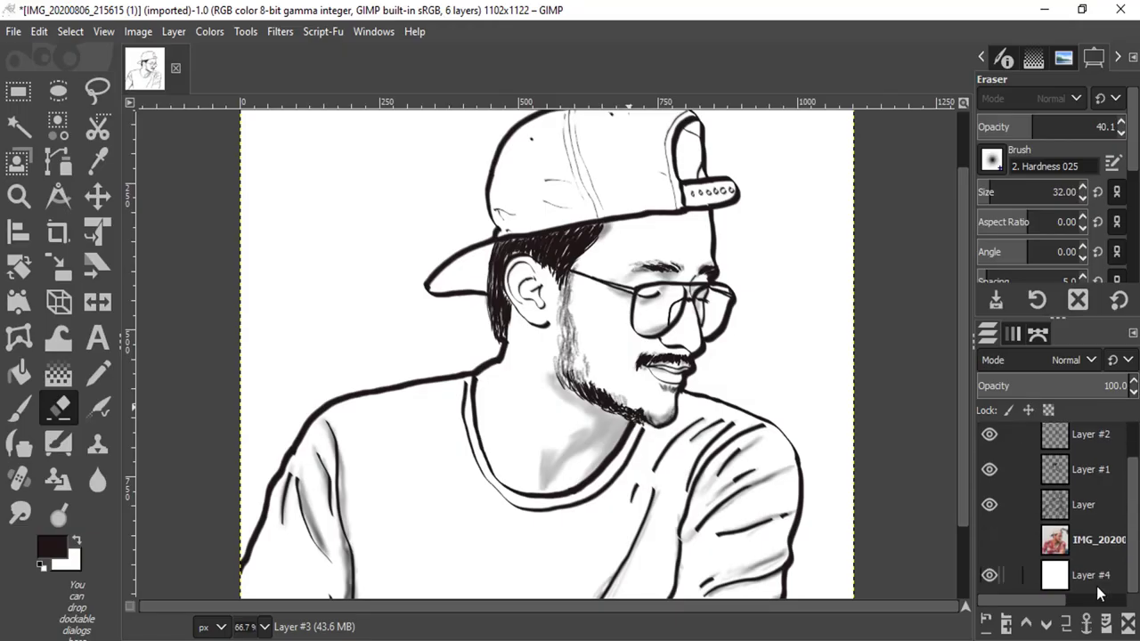
click(990, 540)
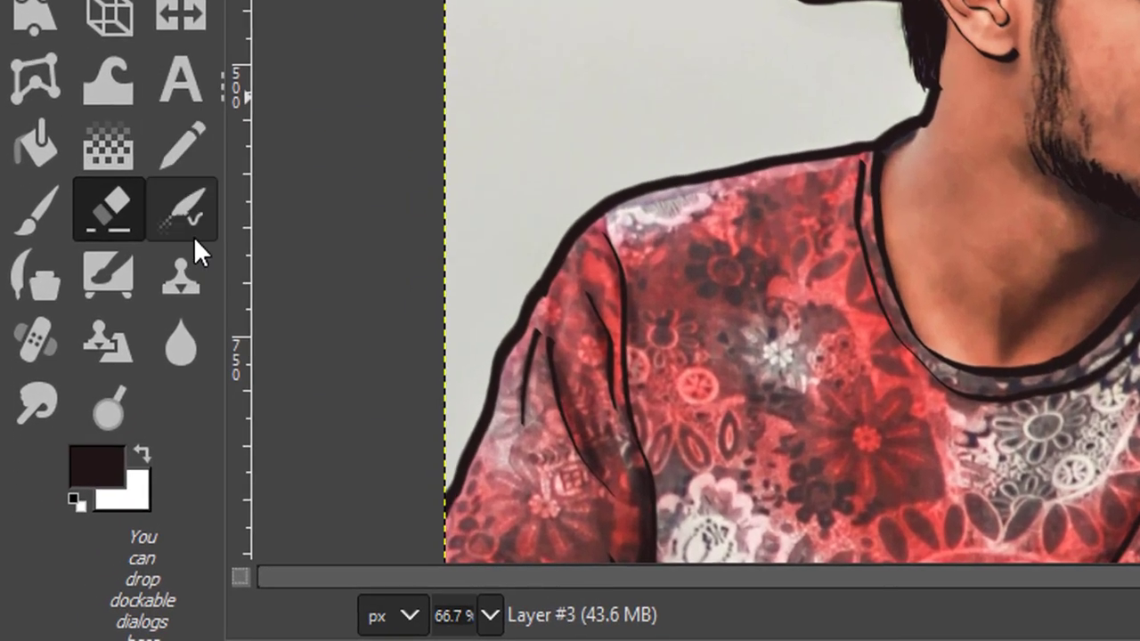
click(121, 277)
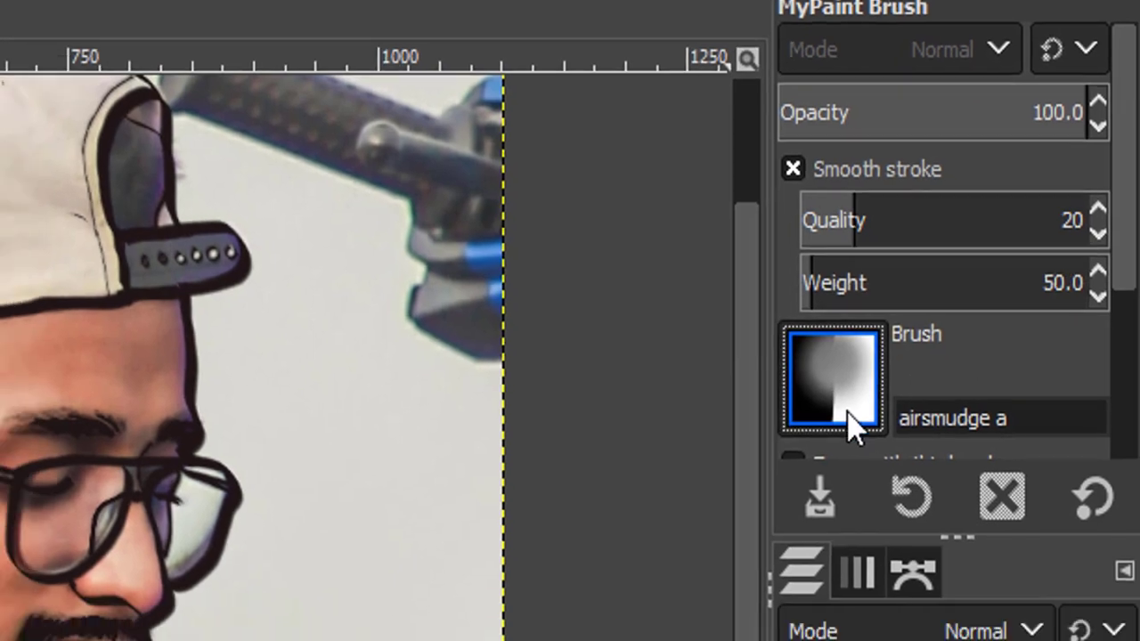
click(848, 415)
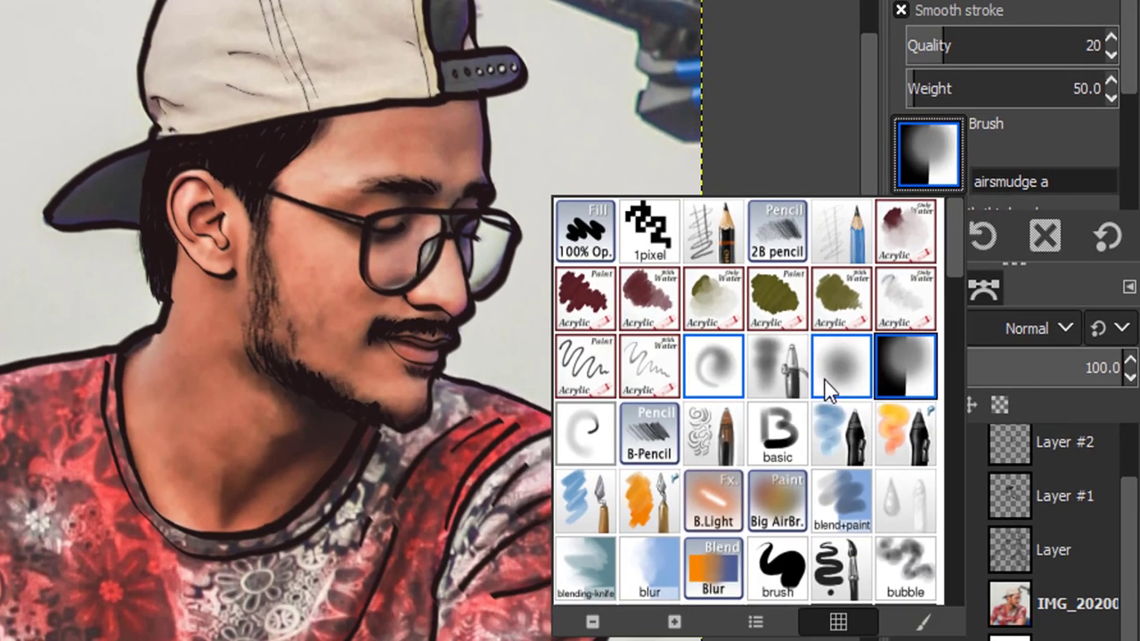
click(842, 383)
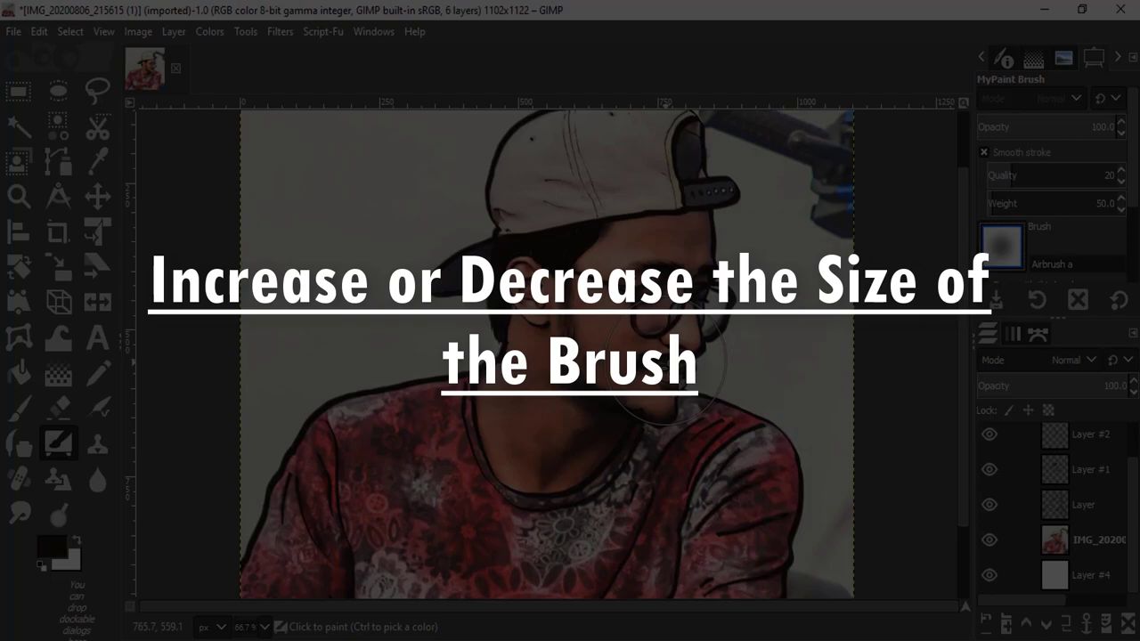
key(bracketleft)
key(bracketleft)
key(bracketleft)
key(bracketleft)
key(bracketleft)
key(bracketleft)
key(bracketleft)
key(bracketleft)
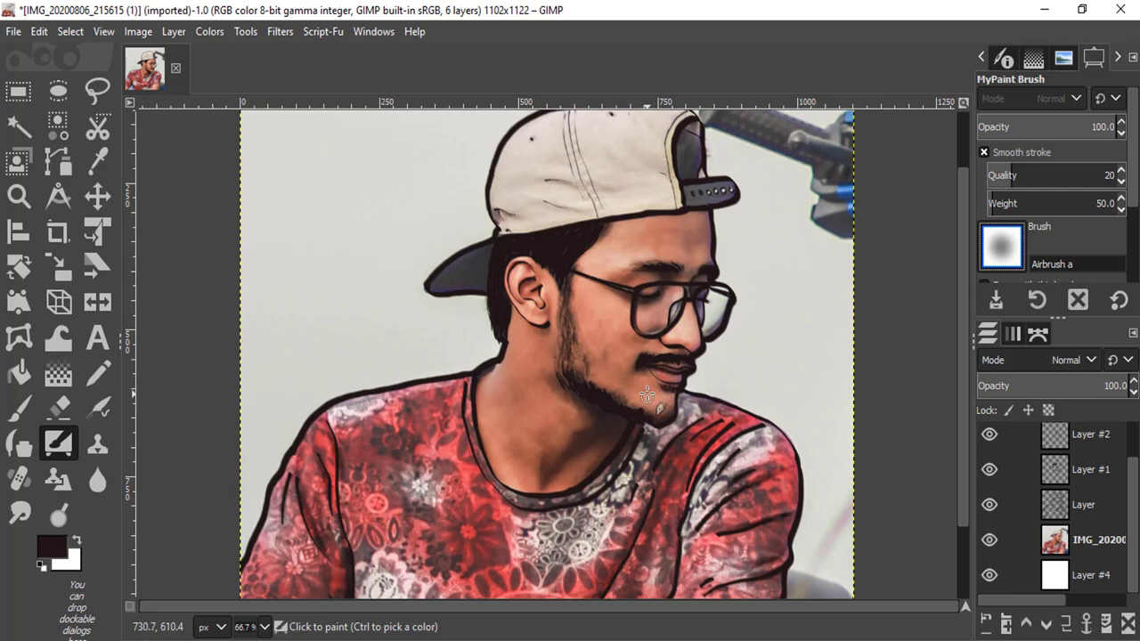
scroll(648, 395, up, 1)
scroll(674, 371, up, 1)
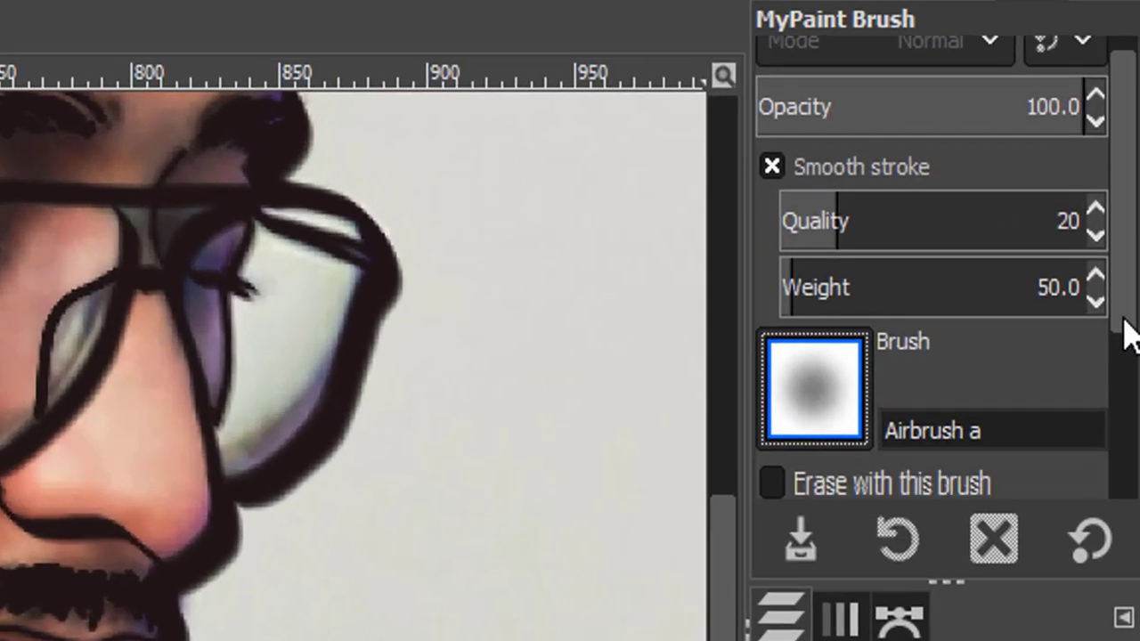
- Switch to the soft airbrush at hardness 0.11, radius 3.00, and darken the beard and neck
drag(1127, 335, 1133, 521)
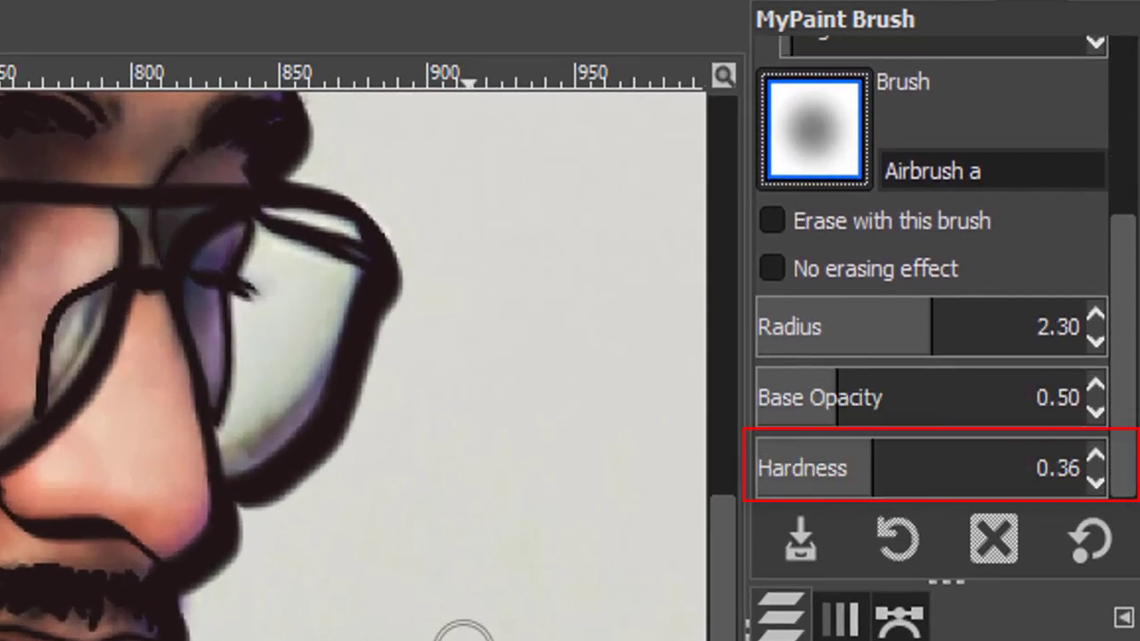
drag(858, 461, 783, 465)
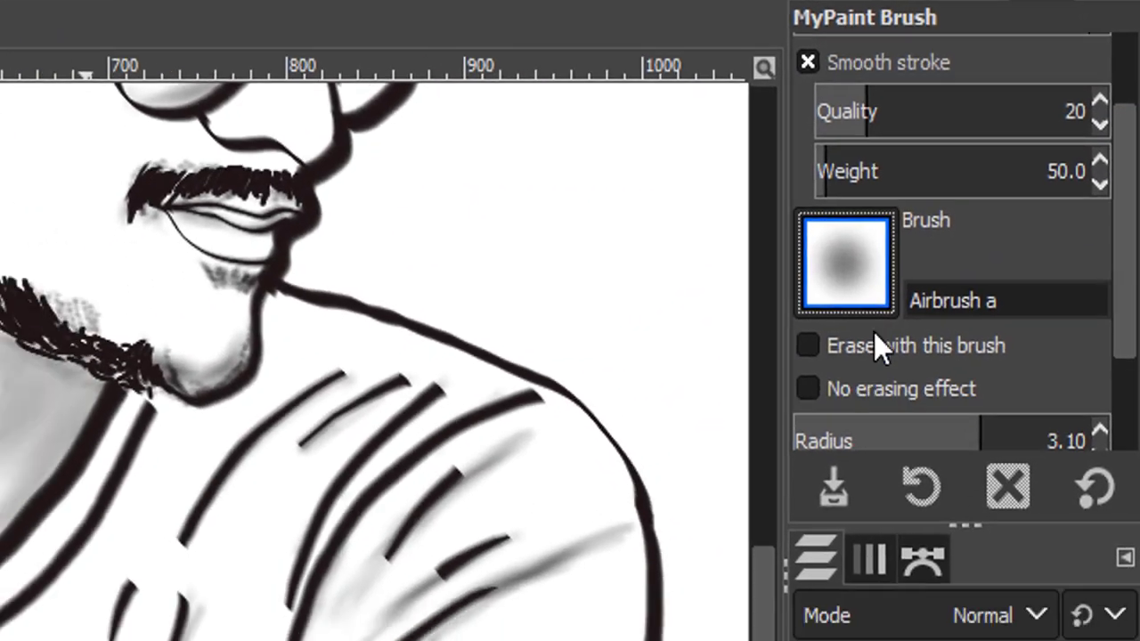
click(851, 294)
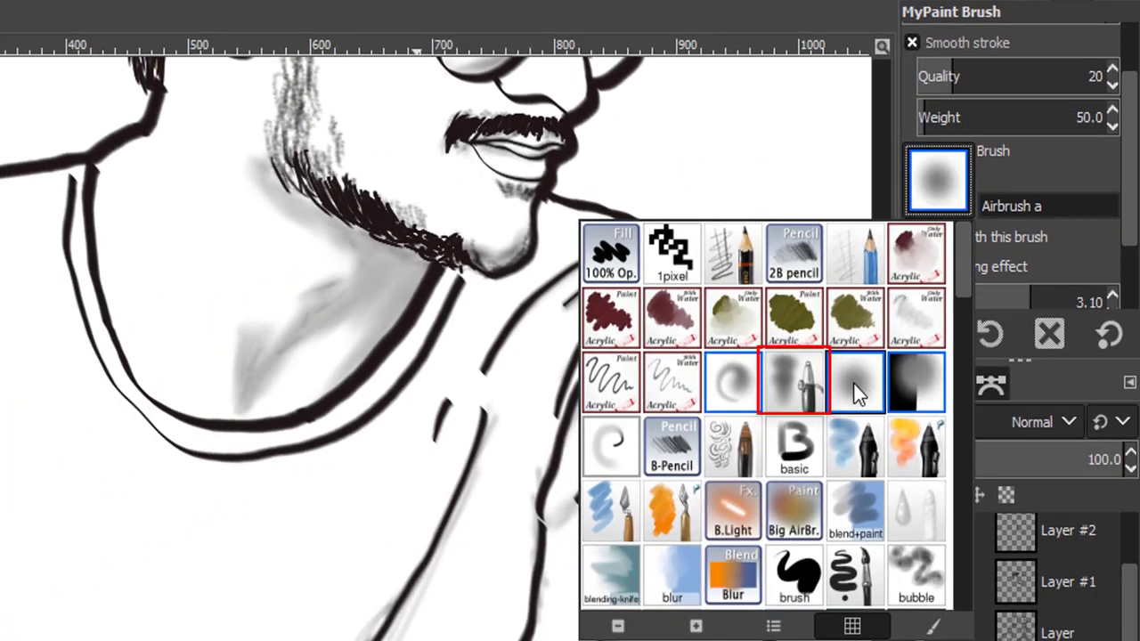
click(794, 383)
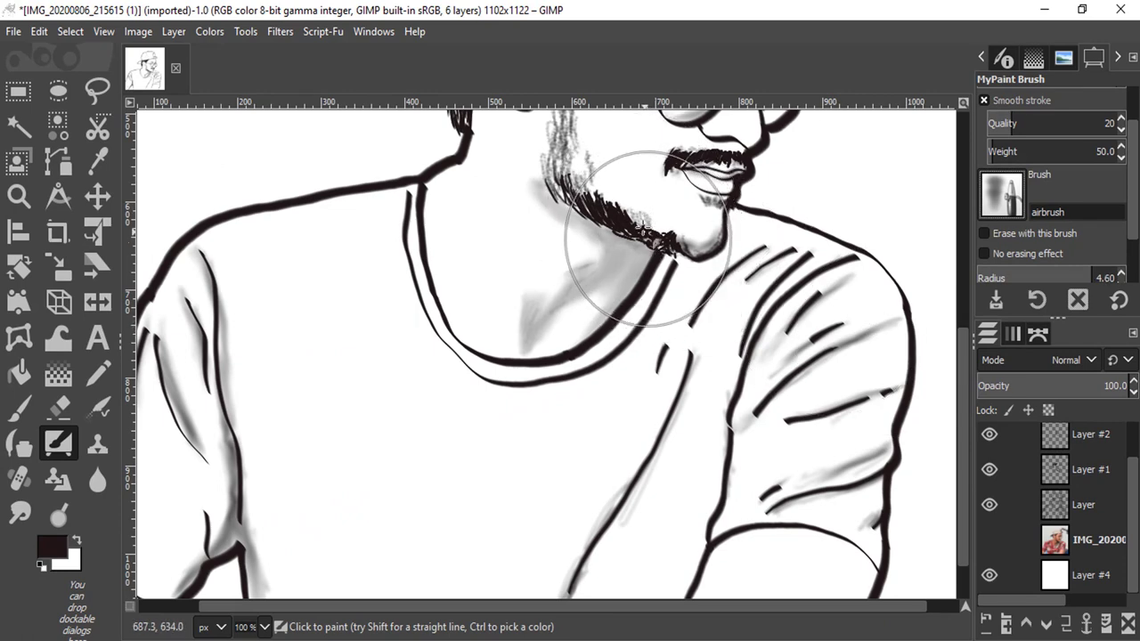
key(bracketleft)
key(bracketleft)
key(bracketleft)
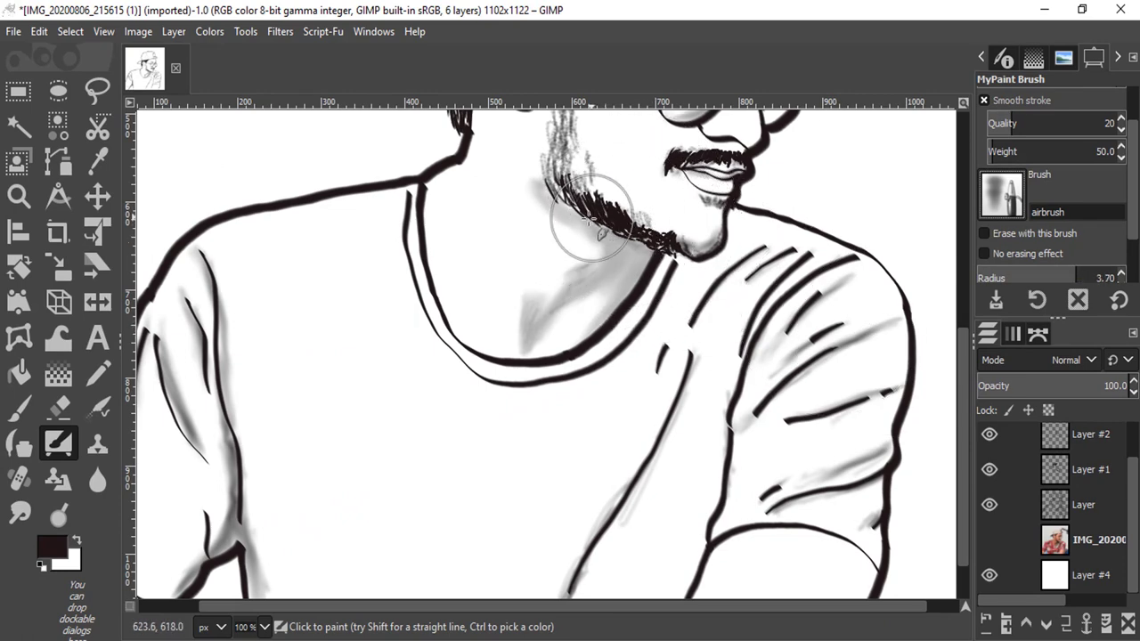
key(bracketleft)
key(bracketleft)
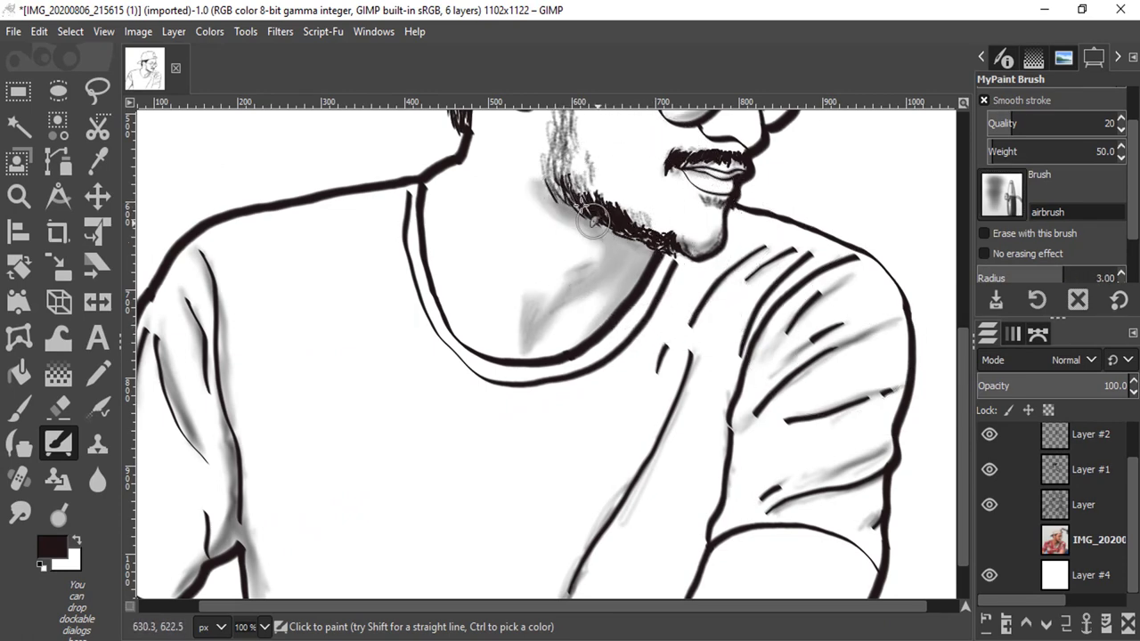
mouse_move(566, 205)
mouse_down()
mouse_move(593, 210)
mouse_move(624, 259)
mouse_move(535, 347)
mouse_up()
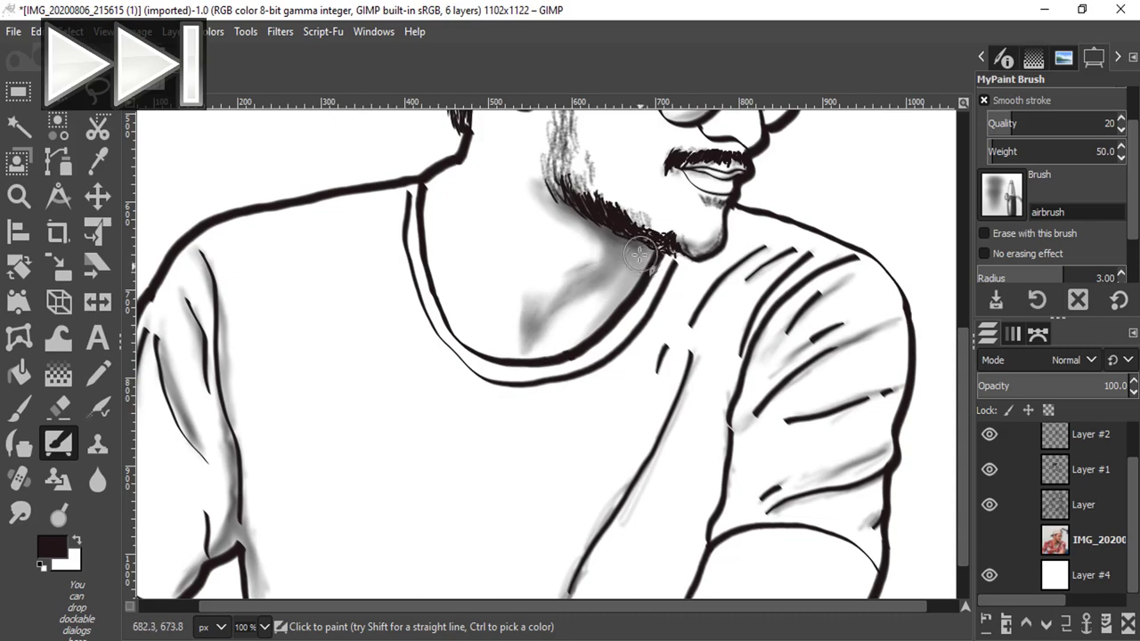
drag(642, 240, 651, 311)
- With the photo visible and brush radius 2.20, paint a dark outline along the earlobe
scroll(691, 296, down, 3)
scroll(692, 296, down, 2)
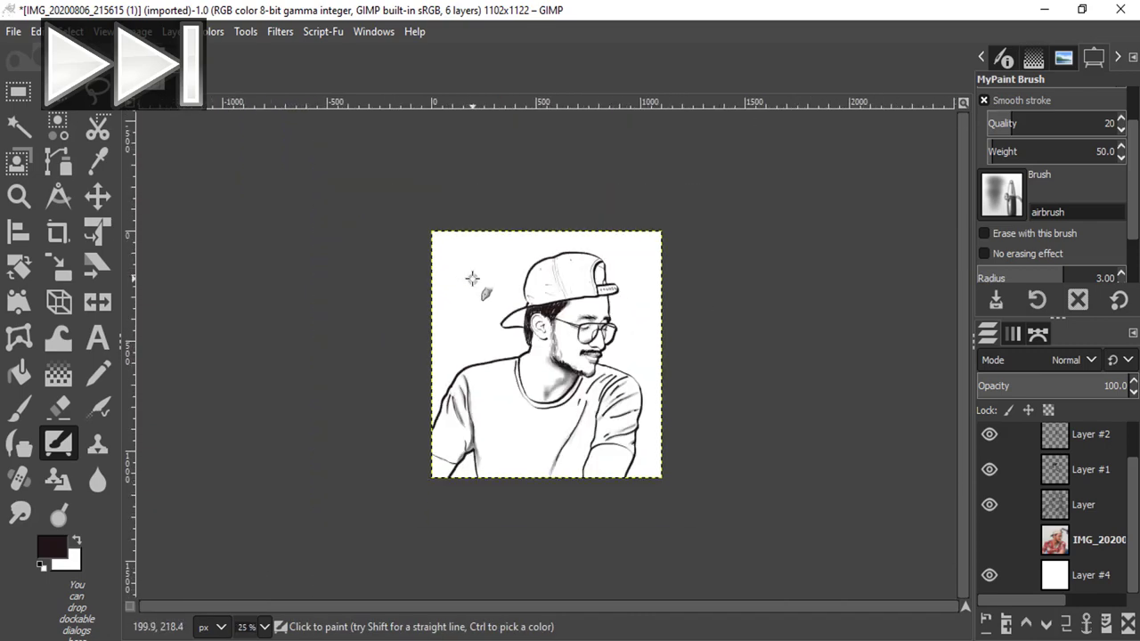
click(990, 540)
scroll(452, 268, up, 5)
key(bracketleft)
key(bracketleft)
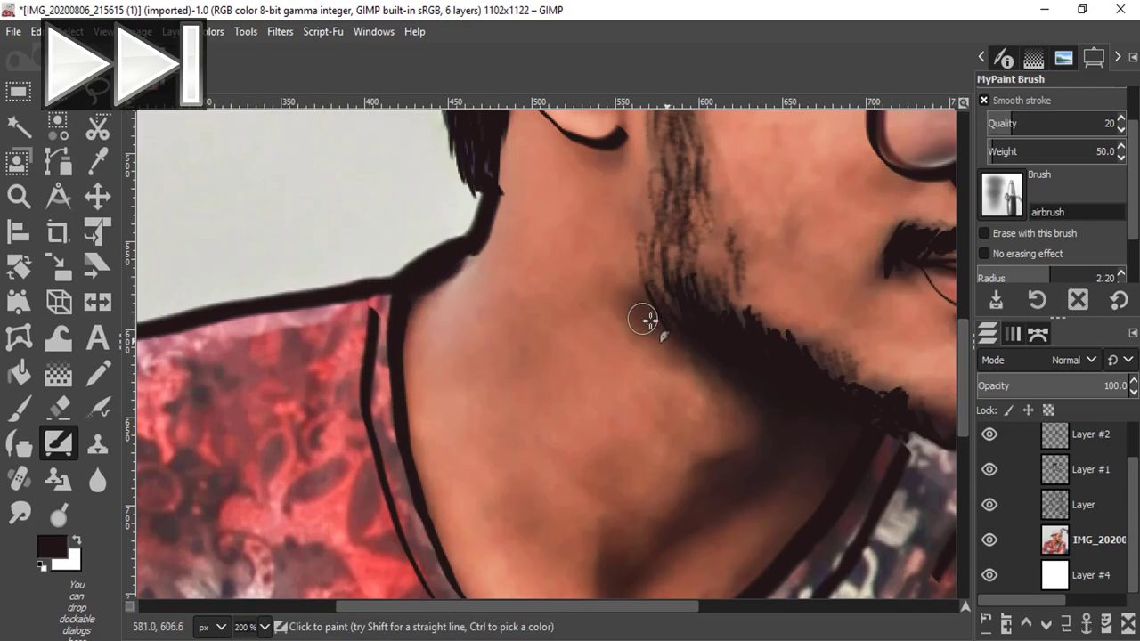
scroll(614, 374, down, 2)
scroll(626, 498, down, 2)
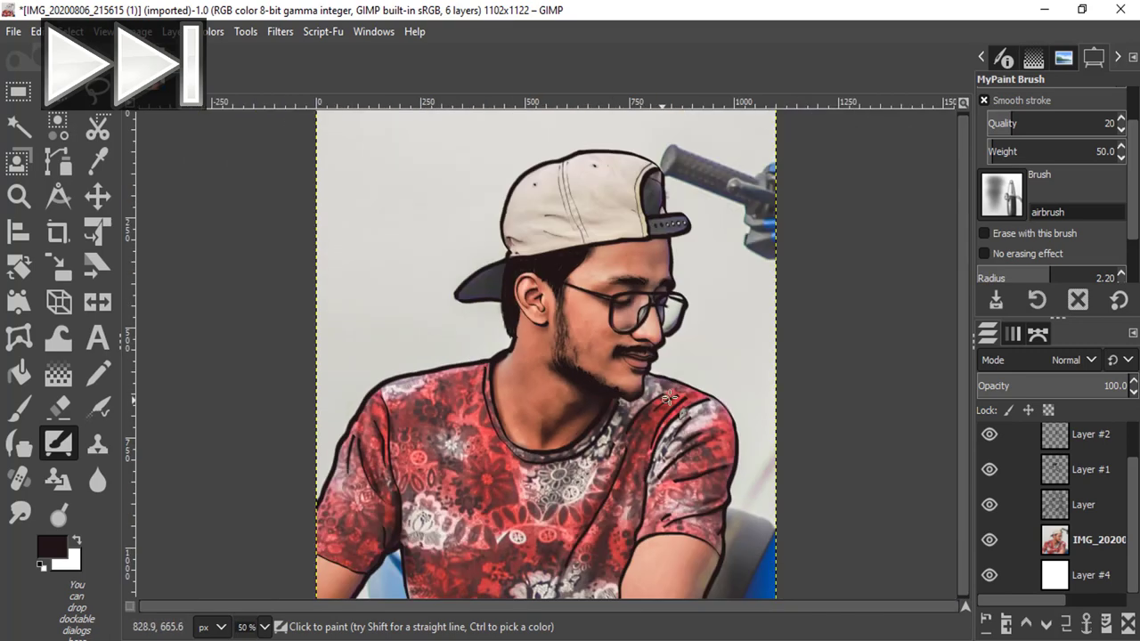
scroll(446, 232, up, 4)
mouse_move(441, 224)
mouse_down()
mouse_move(534, 258)
mouse_move(525, 277)
mouse_up()
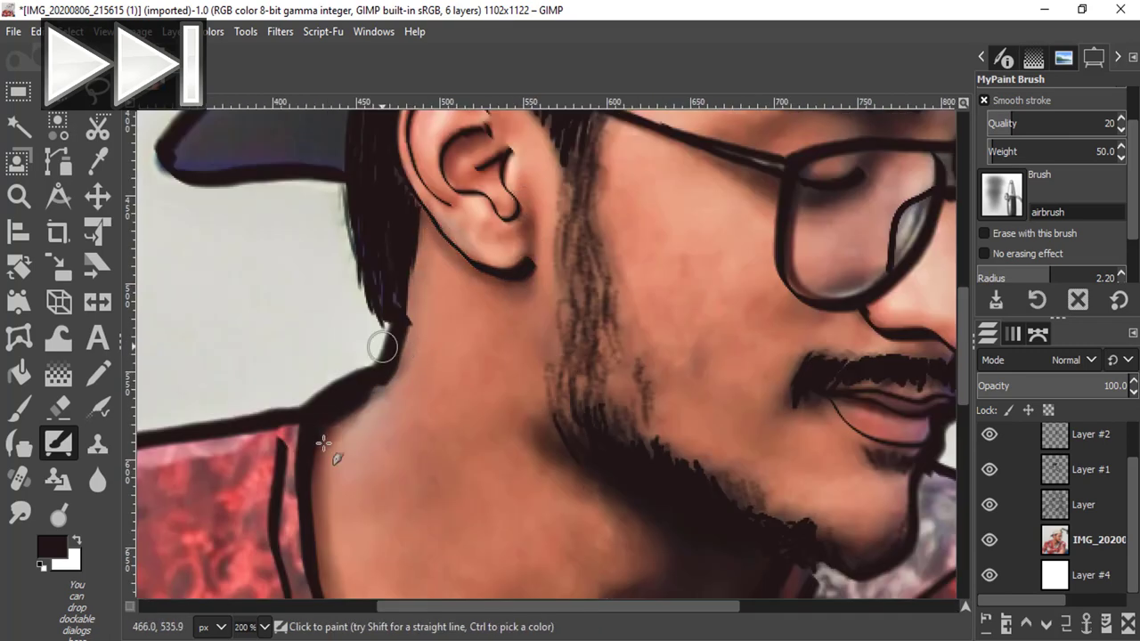
- Toggle the colour photo layer on and off repeatedly to compare against the line art
scroll(464, 285, down, 1)
scroll(680, 268, up, 5)
scroll(682, 336, right, 3)
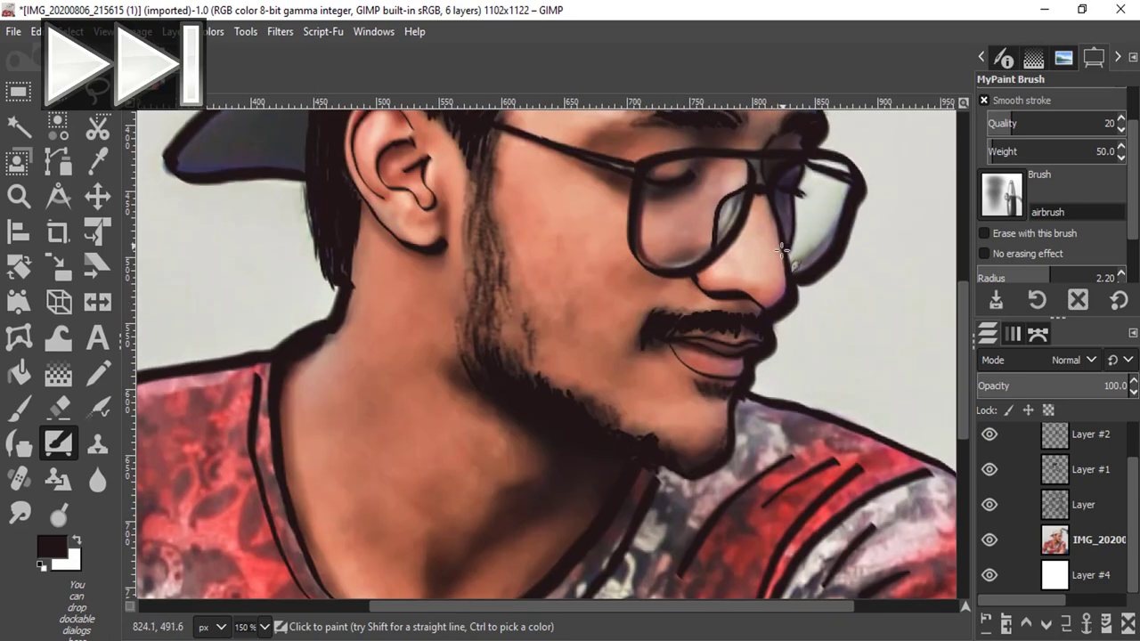
scroll(706, 363, down, 5)
scroll(705, 364, left, 2)
click(990, 540)
scroll(705, 381, down, 5)
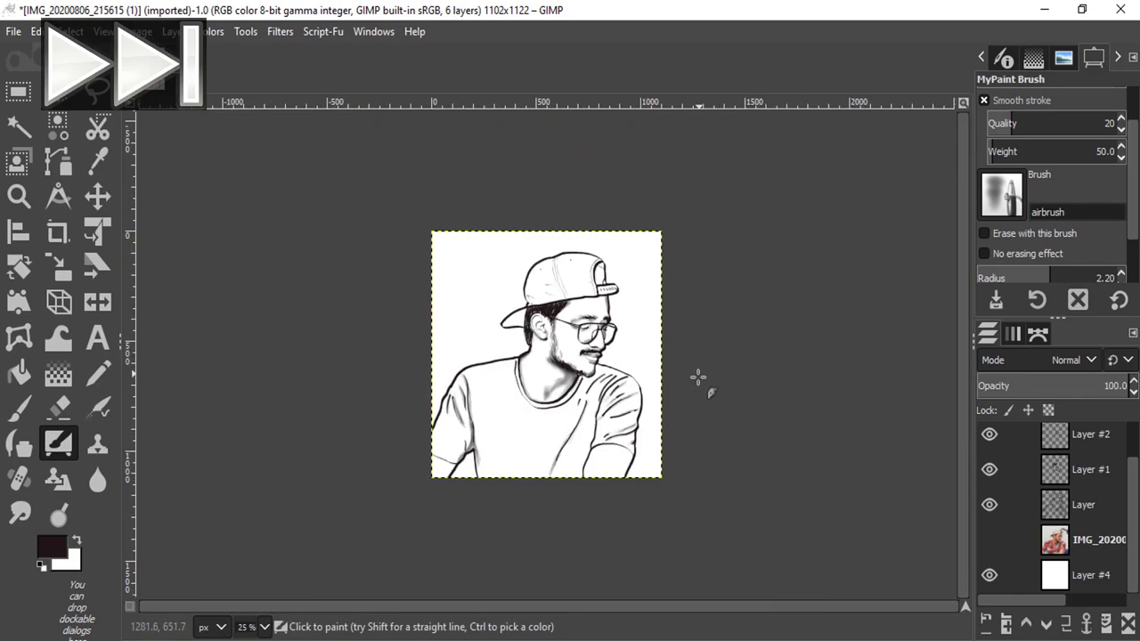
click(990, 539)
scroll(942, 470, up, 3)
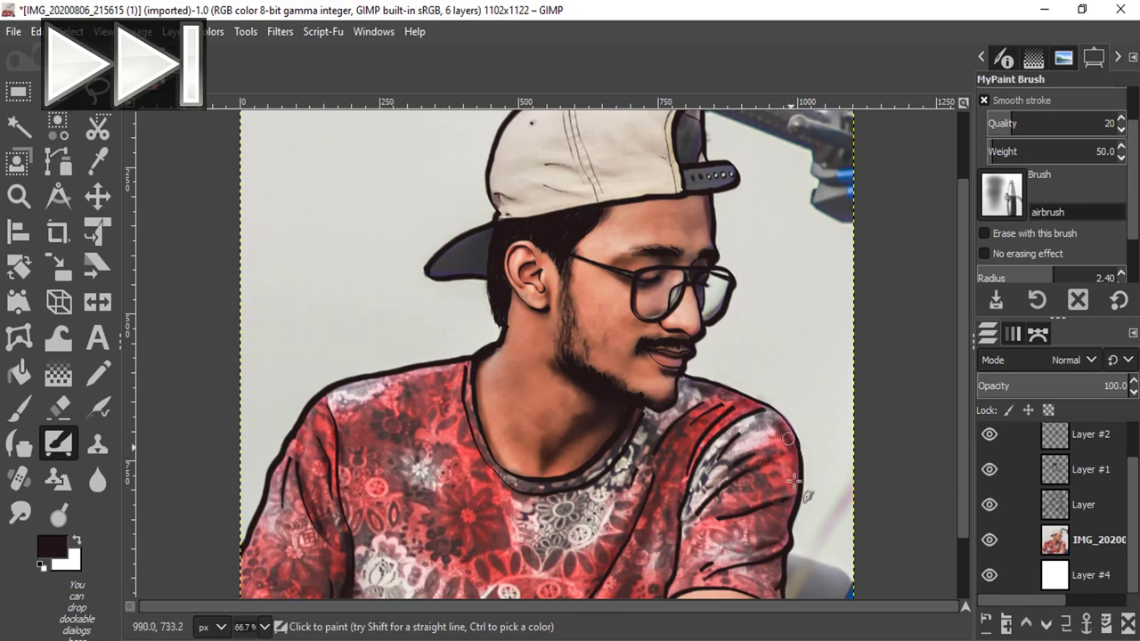
scroll(784, 499, down, 3)
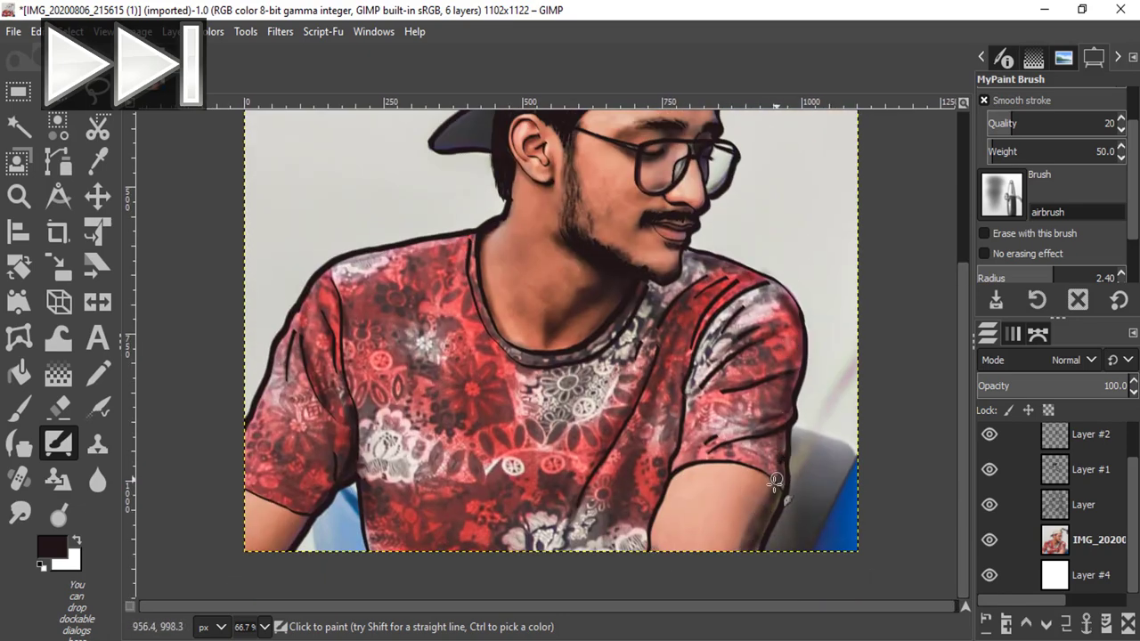
click(989, 539)
scroll(782, 365, down, 3)
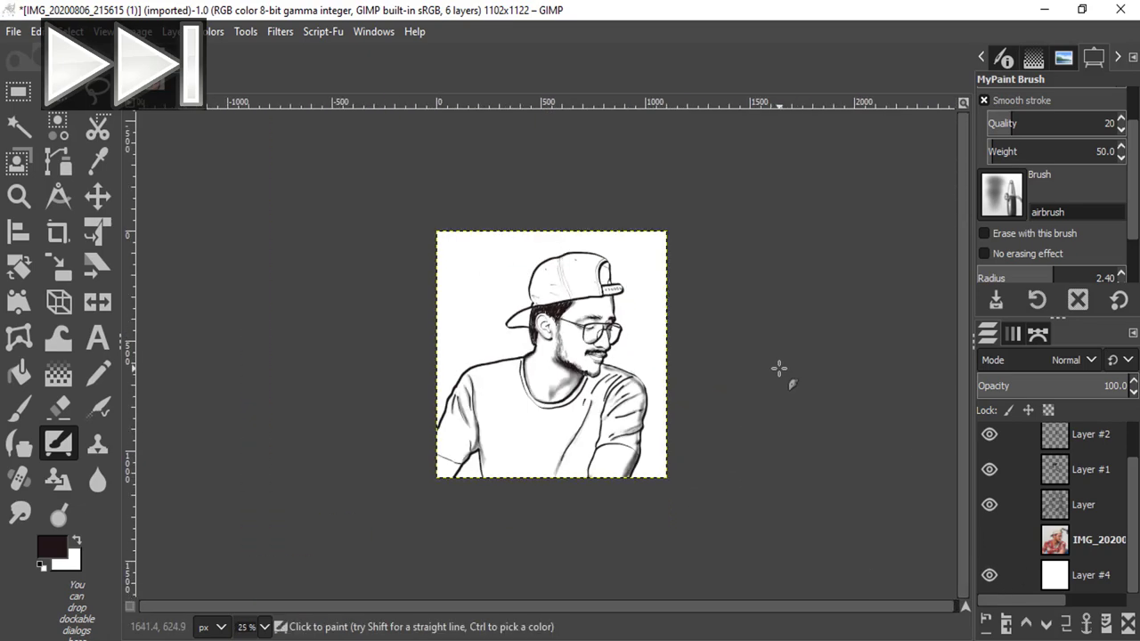
click(990, 540)
scroll(552, 429, up, 2)
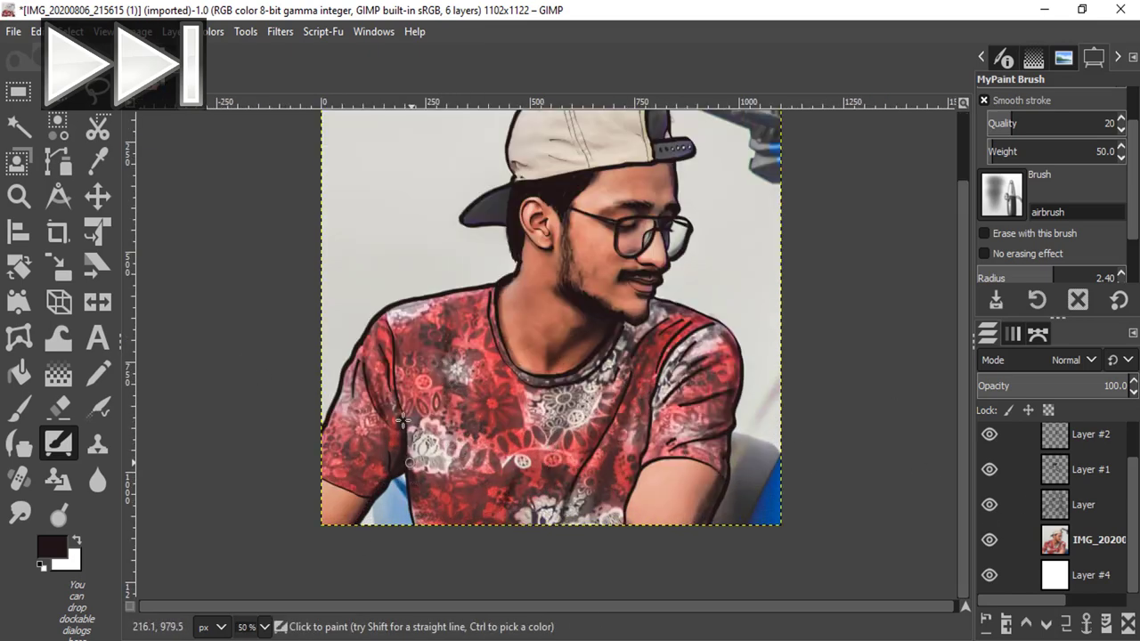
click(989, 539)
click(990, 540)
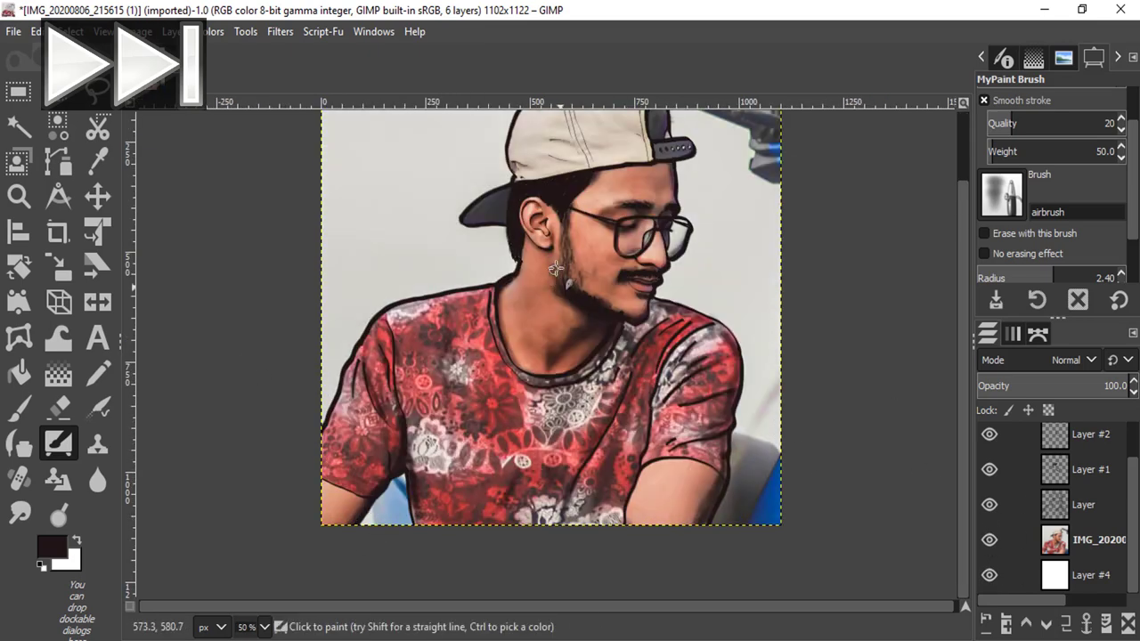
click(990, 540)
click(990, 539)
scroll(495, 358, down, 1)
scroll(1134, 482, up, 1)
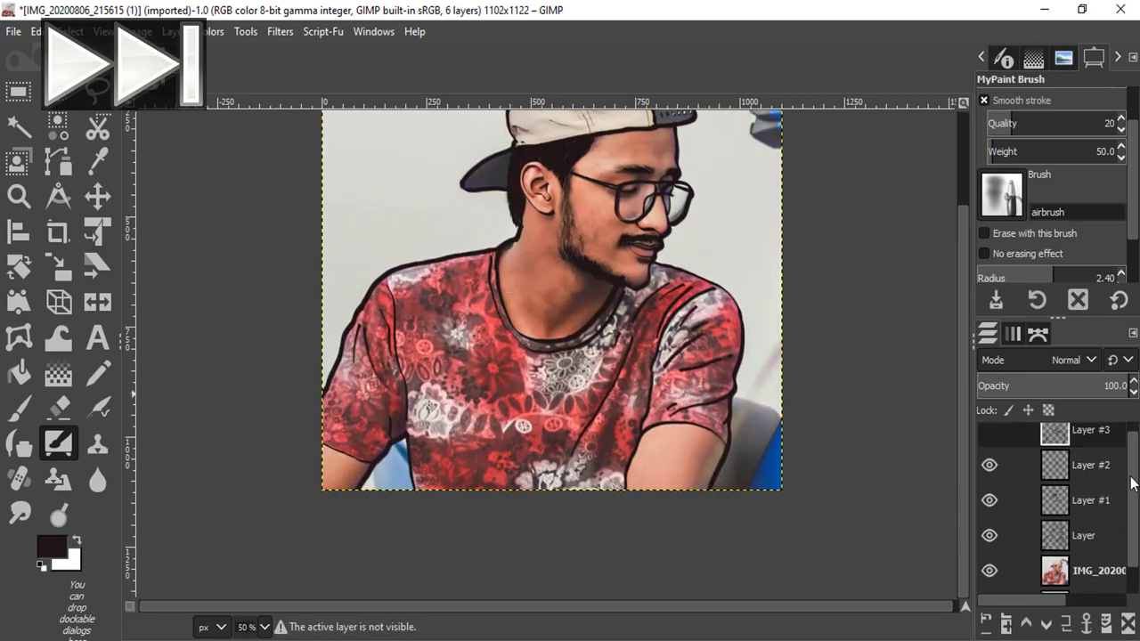
- Show Layer #3, paint dark strokes along the cap brim, then hide the photo
click(990, 440)
ctrl+scroll(425, 173, up, 3)
mouse_move(425, 173)
mouse_down()
mouse_move(359, 237)
mouse_move(432, 163)
mouse_move(427, 200)
mouse_move(494, 161)
mouse_move(433, 235)
mouse_move(382, 236)
mouse_up()
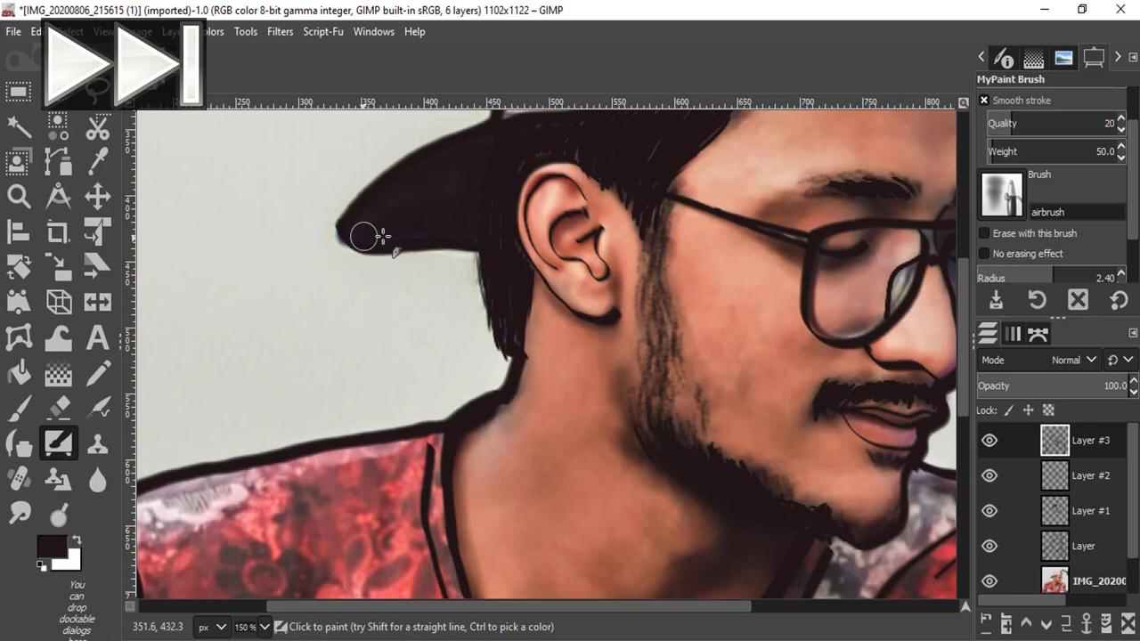
click(989, 581)
ctrl+scroll(693, 279, down, 6)
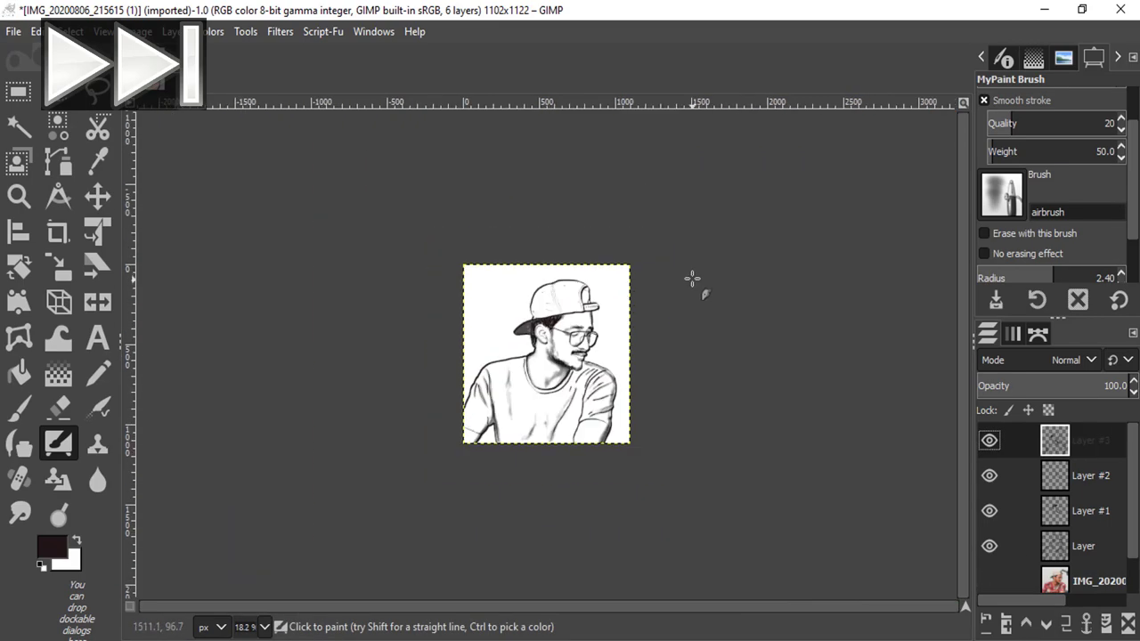
ctrl+scroll(693, 284, up, 2)
ctrl+scroll(692, 284, up, 2)
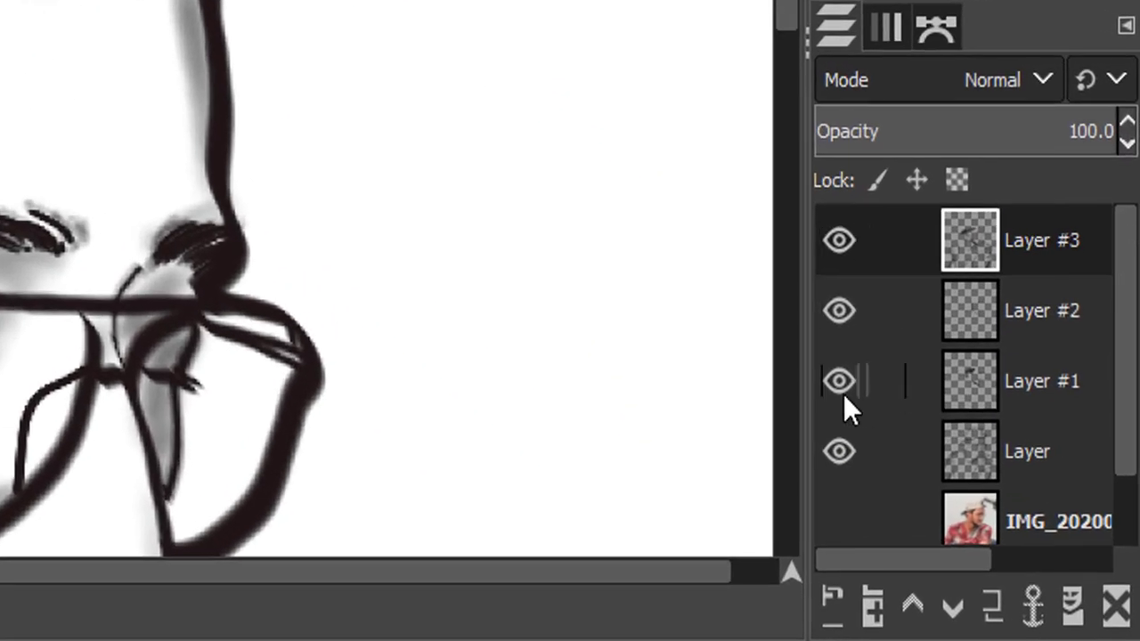
click(1009, 378)
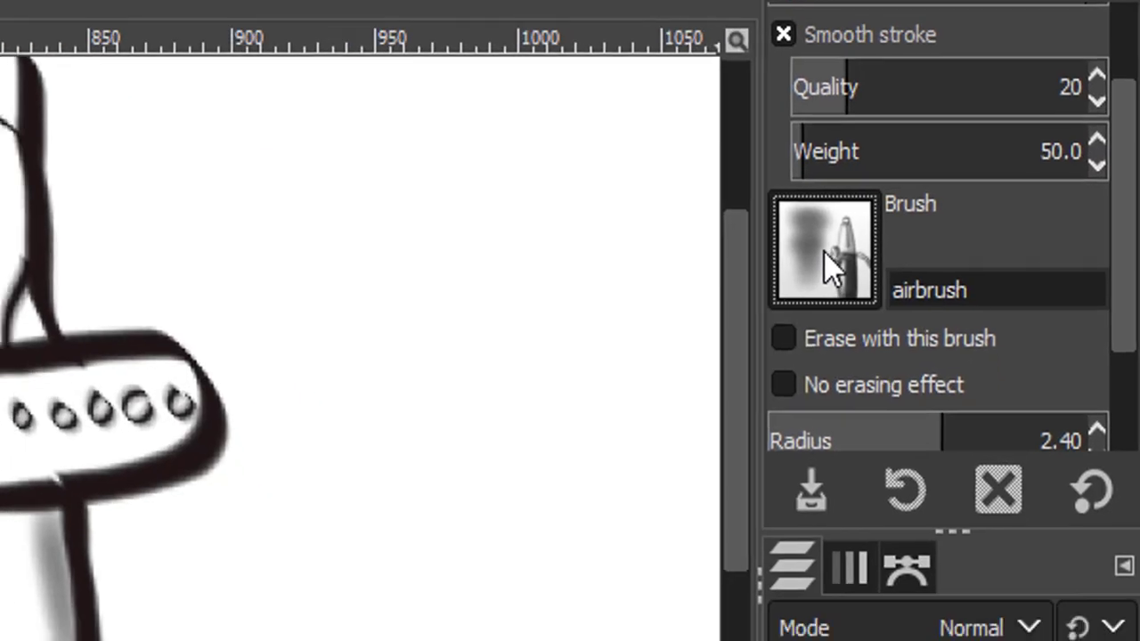
- Switch to the kabura ink brush and darken the inside of the cap's back opening
click(827, 308)
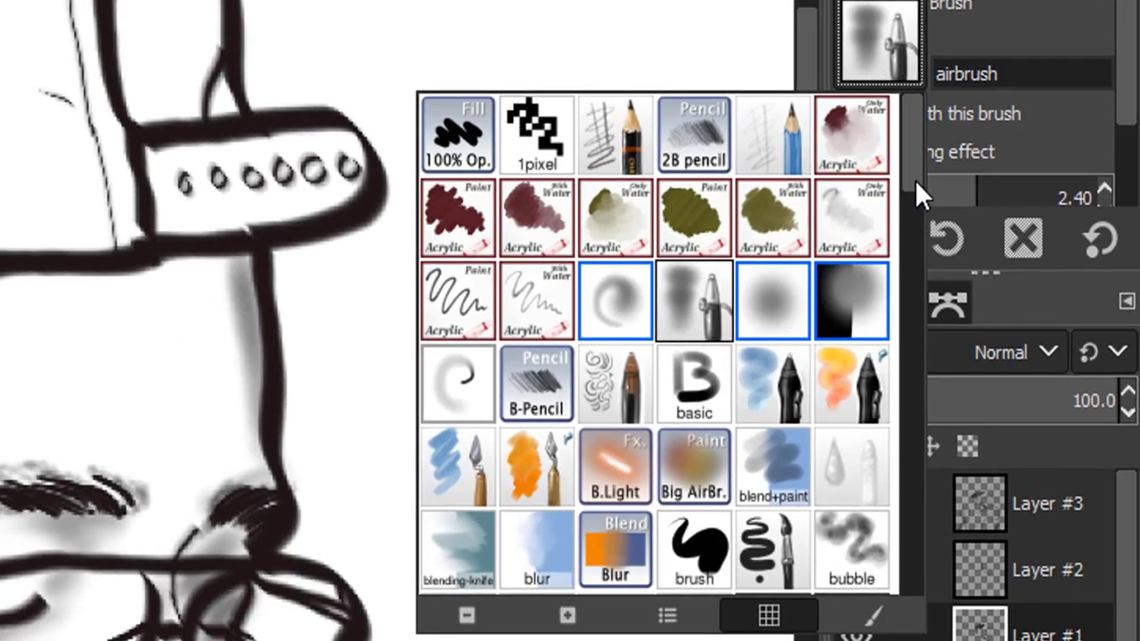
scroll(915, 180, down, 3)
scroll(919, 189, down, 2)
scroll(919, 214, down, 2)
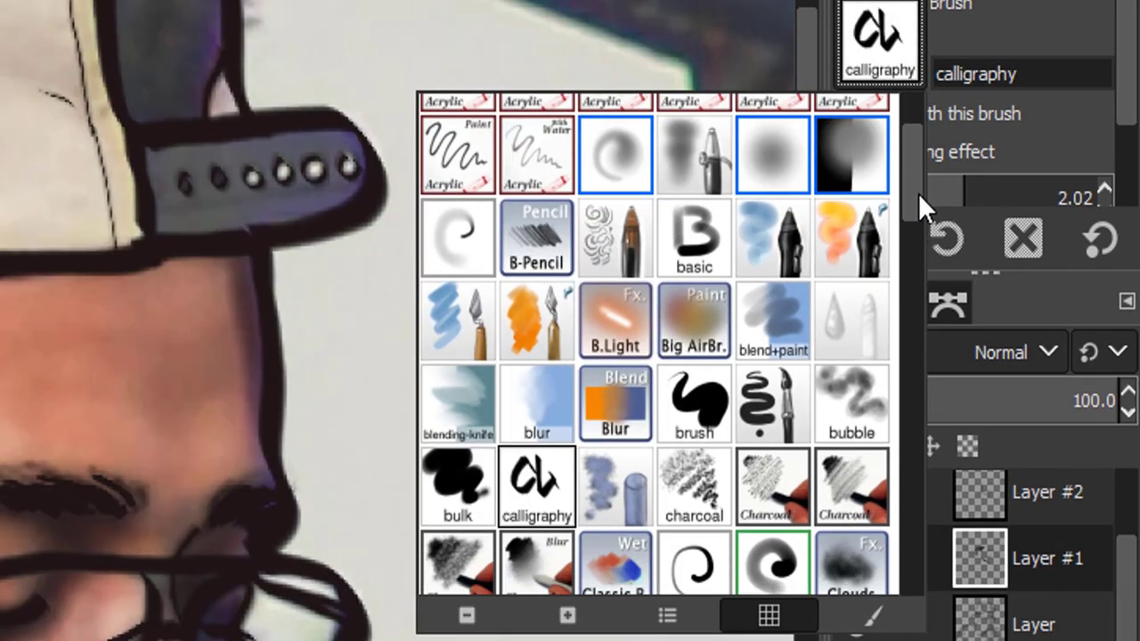
scroll(919, 214, down, 3)
scroll(922, 254, down, 2)
scroll(920, 280, down, 1)
scroll(765, 367, down, 2)
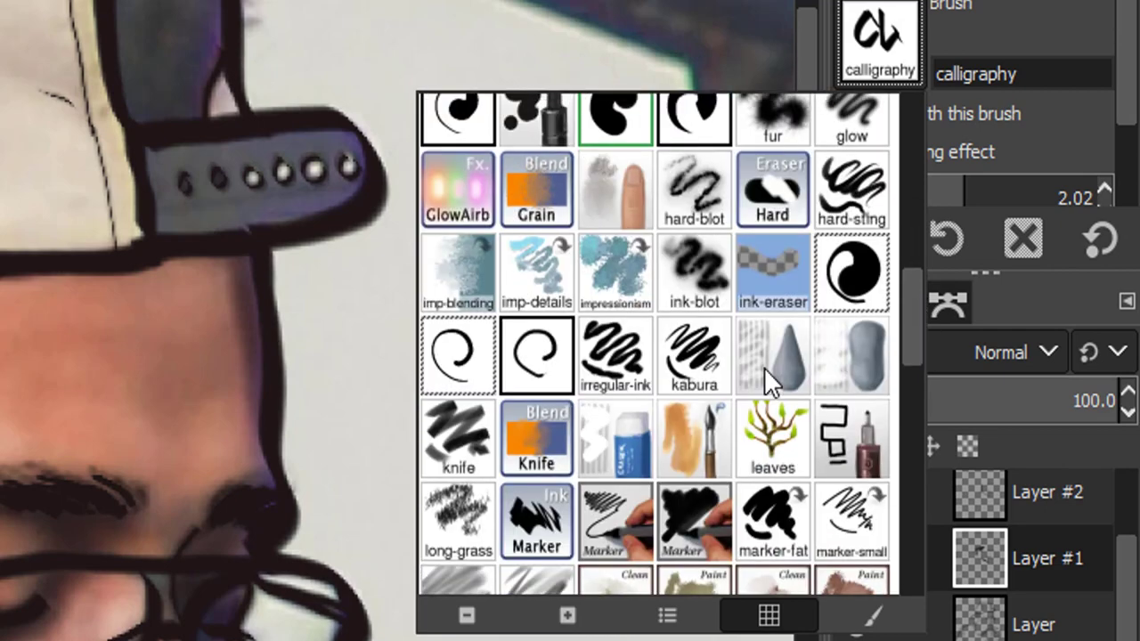
click(693, 369)
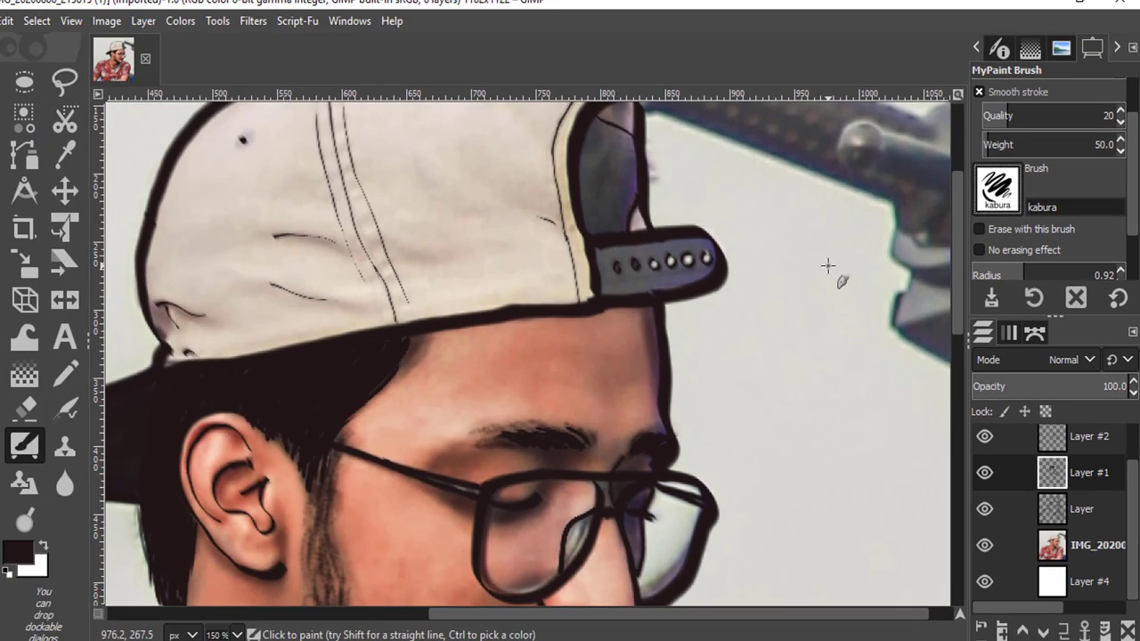
scroll(614, 219, up, 3)
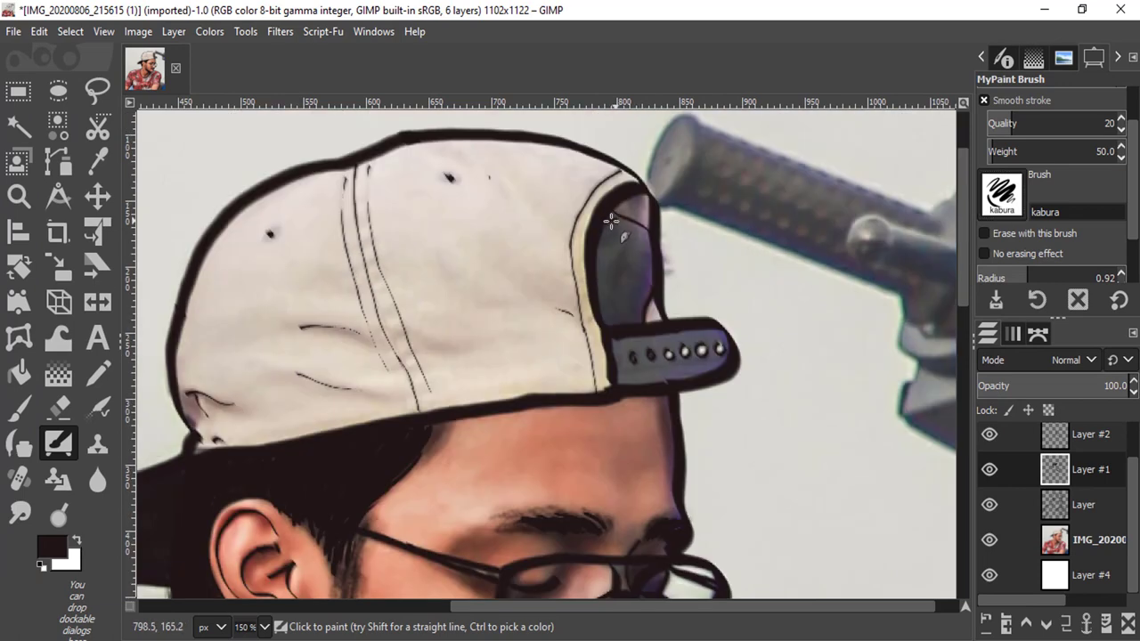
mouse_move(618, 225)
mouse_down()
mouse_move(603, 247)
mouse_move(612, 323)
mouse_move(619, 224)
mouse_move(641, 307)
mouse_move(619, 280)
mouse_up()
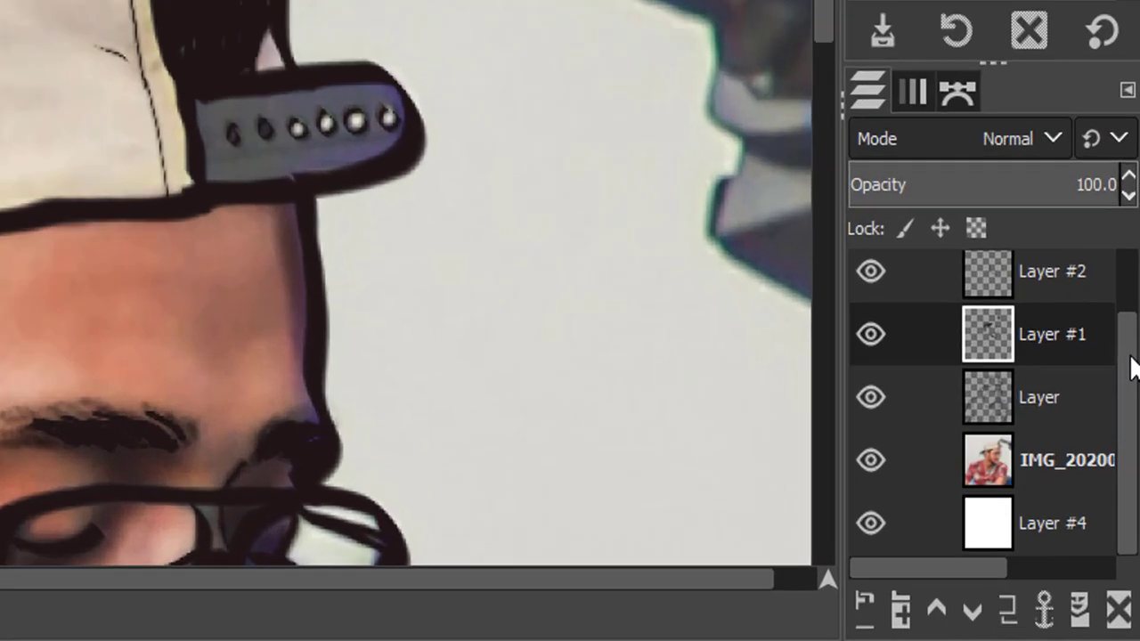
scroll(1087, 469, up, 1)
- Make Layer #2 active and browse the MyPaint brush list
click(1033, 301)
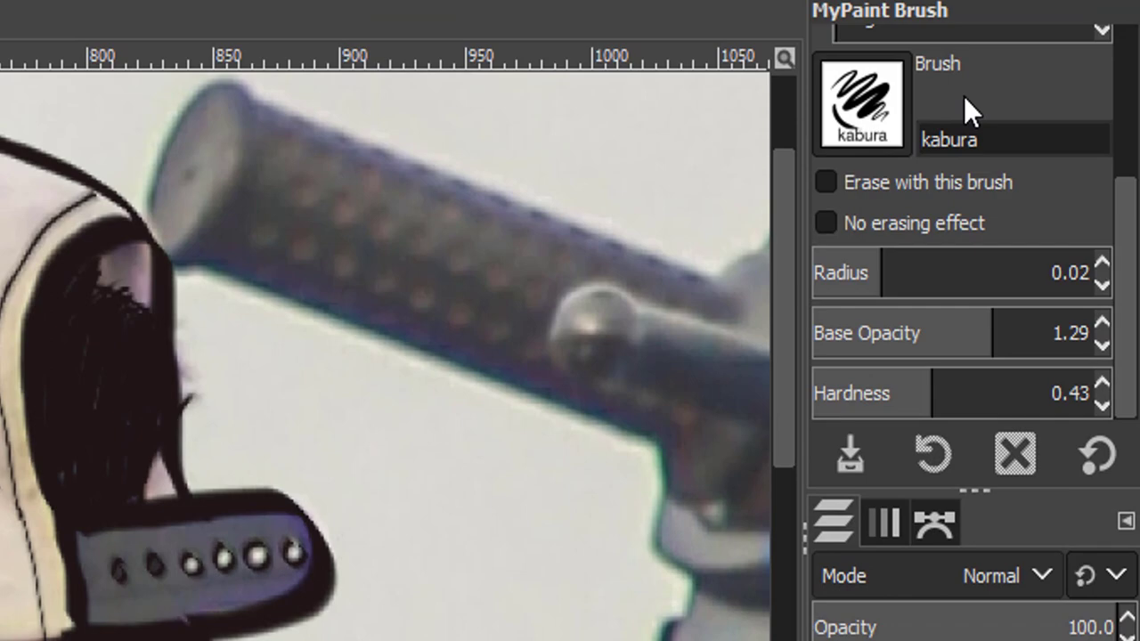
click(862, 103)
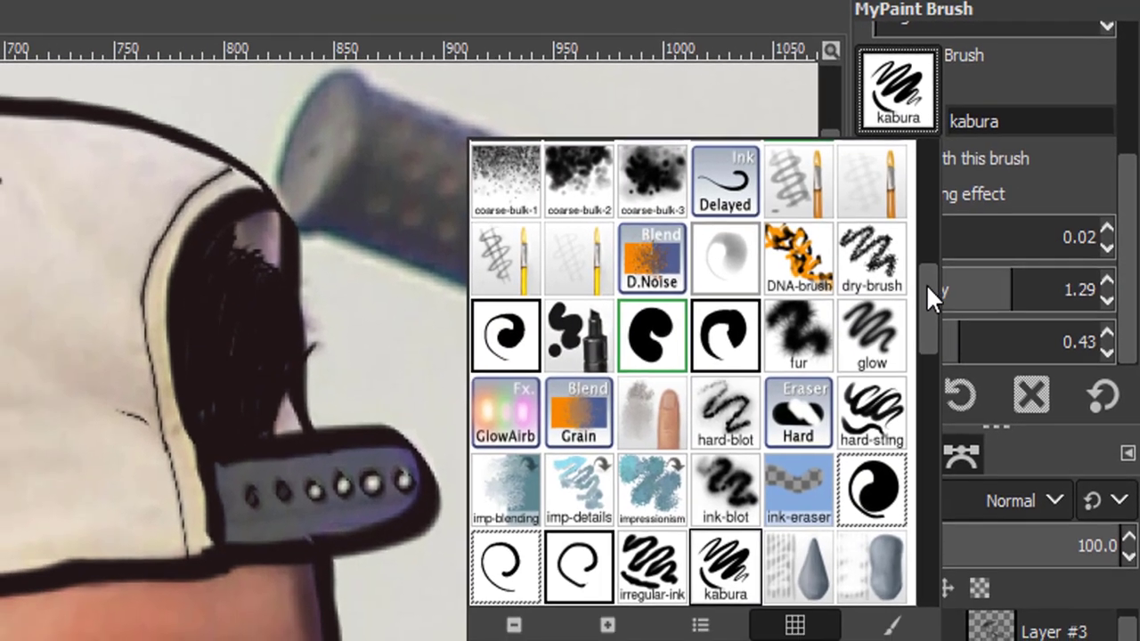
drag(903, 335, 902, 169)
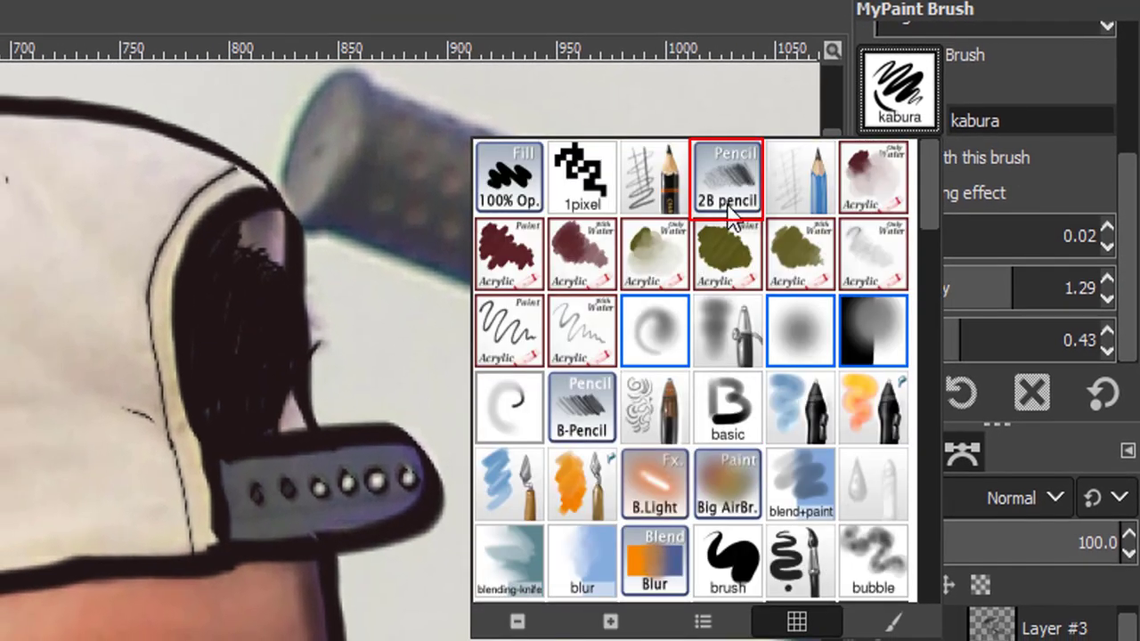
- Load the 2B pencil MyPaint brush for hair strands and fit the whole image in view
click(728, 207)
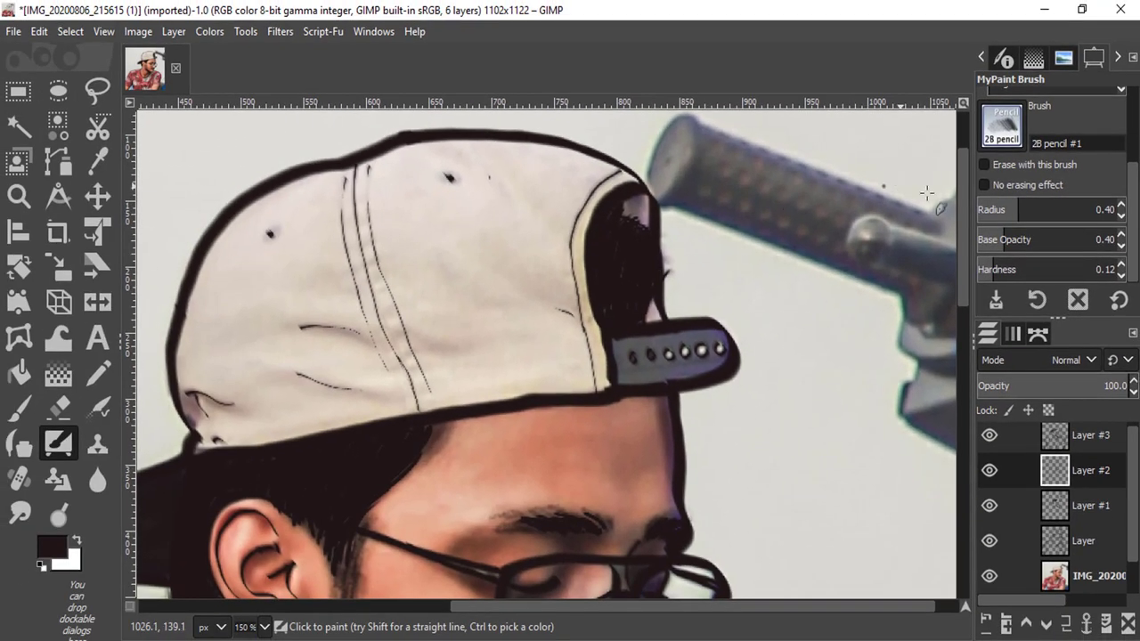
scroll(913, 281, down, 5)
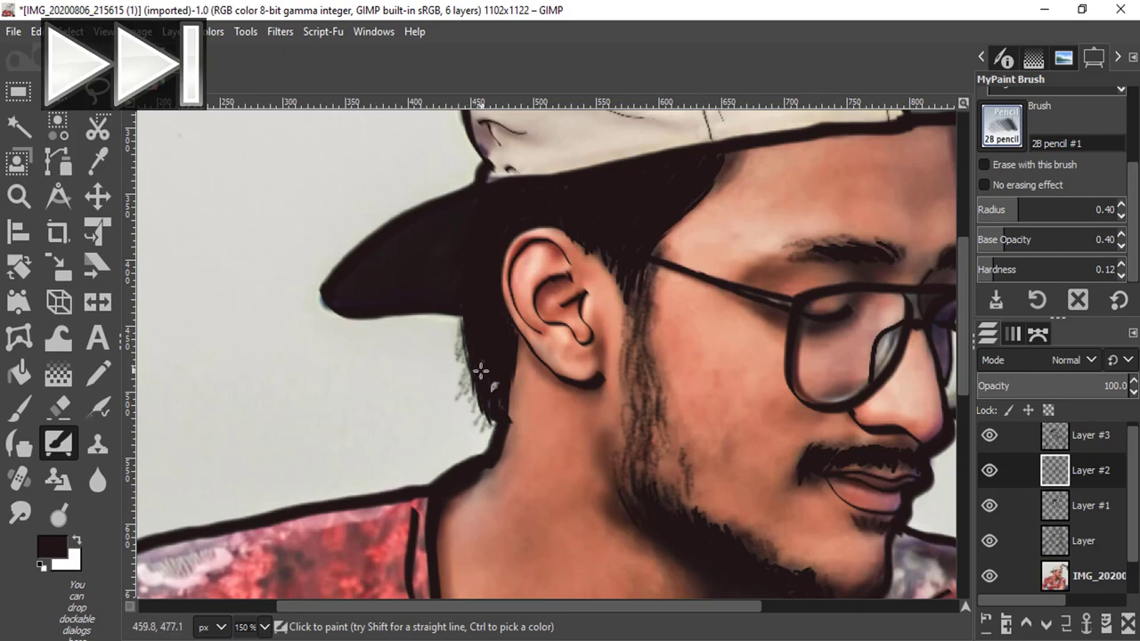
scroll(427, 232, down, 3)
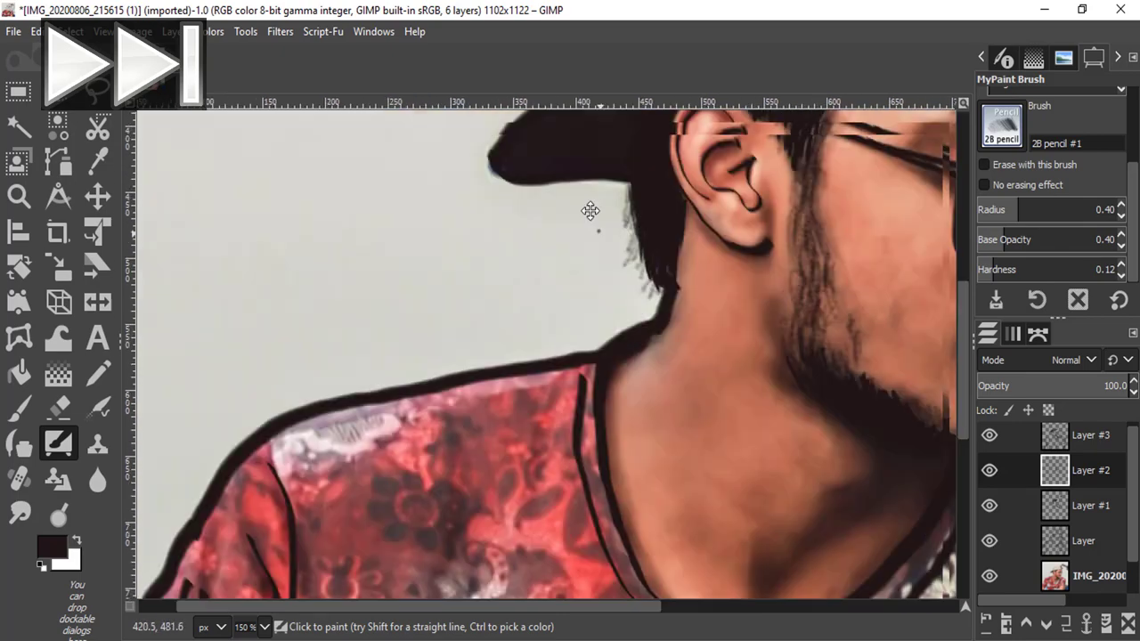
scroll(535, 267, up, 6)
scroll(534, 267, right, 5)
scroll(535, 314, right, 4)
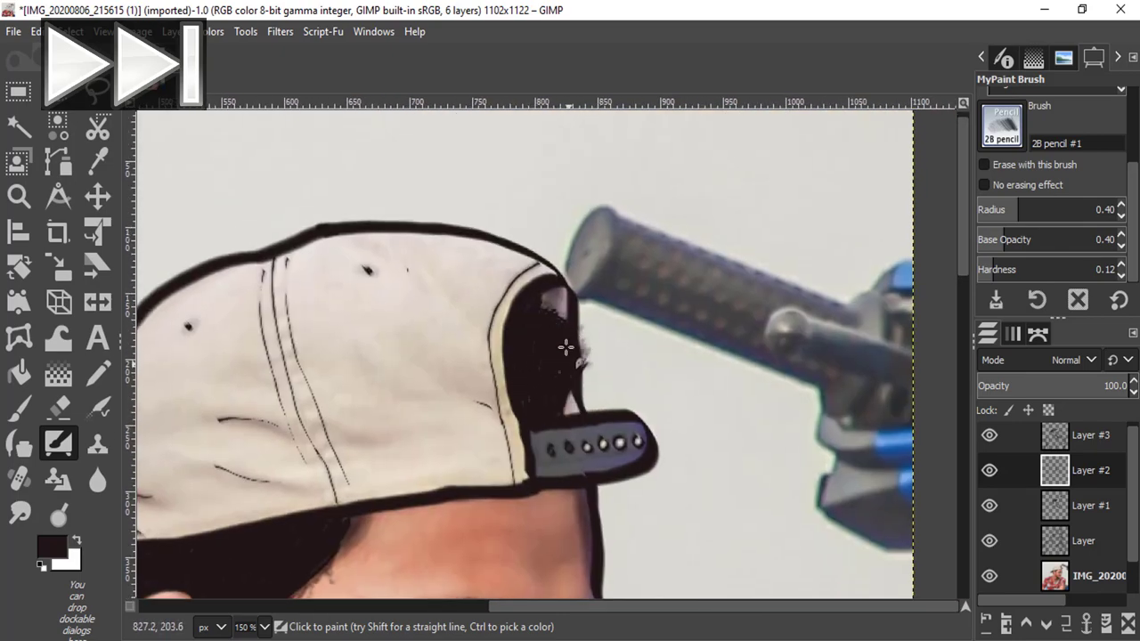
scroll(565, 343, down, 5)
key(shift+ctrl+j)
click(836, 160)
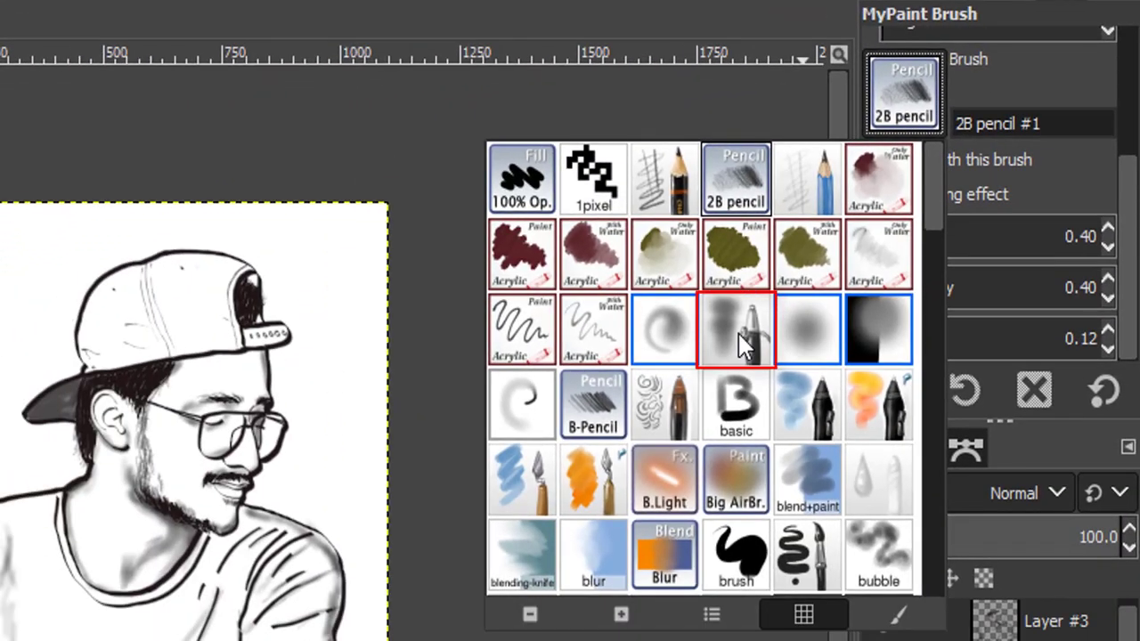
- On Layer #3, airbrush shading along the right shoulder and both sleeve edges
click(744, 343)
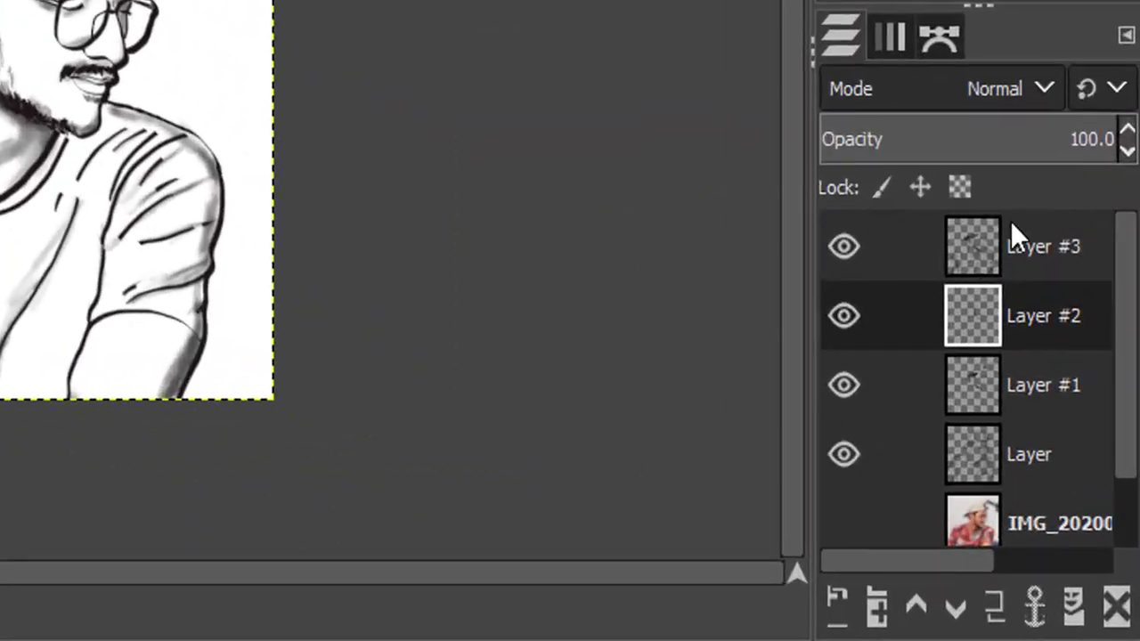
click(827, 233)
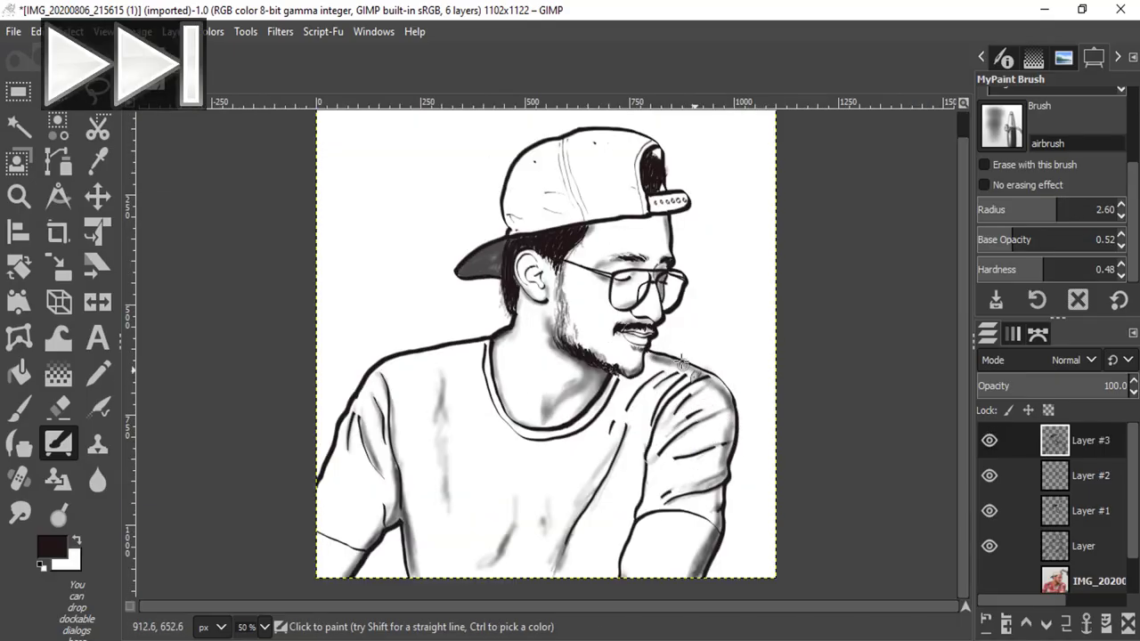
drag(704, 374, 717, 526)
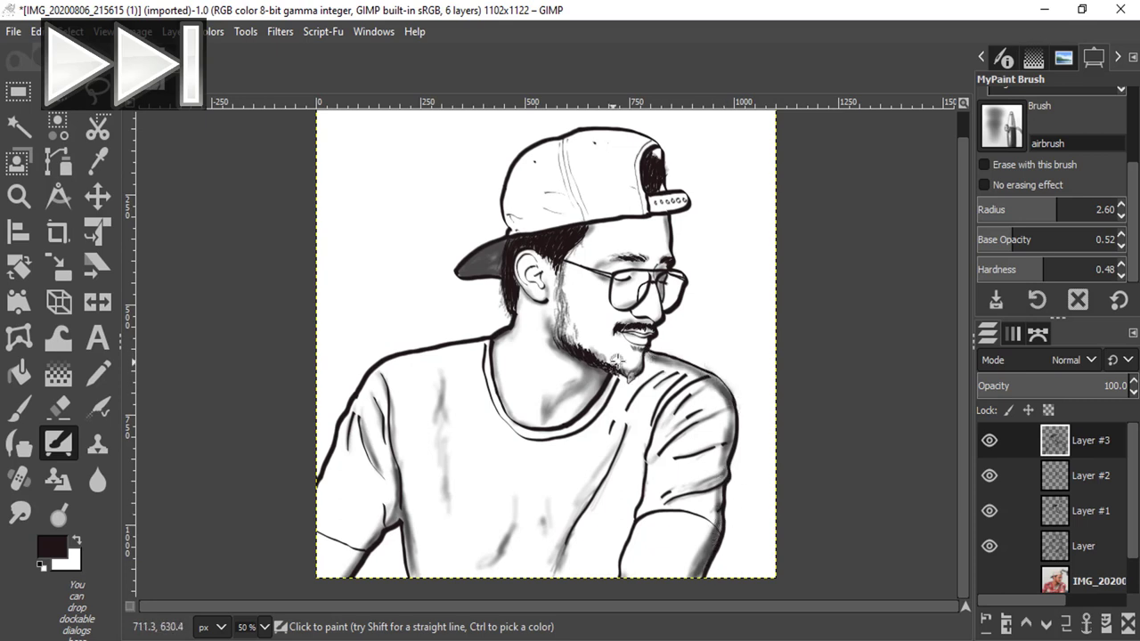
mouse_move(381, 390)
mouse_down()
mouse_move(401, 477)
mouse_move(348, 401)
mouse_up()
mouse_move(738, 428)
mouse_down()
mouse_move(690, 449)
mouse_move(704, 415)
mouse_move(681, 383)
mouse_move(650, 374)
mouse_move(559, 570)
mouse_up()
key(bracketleft)
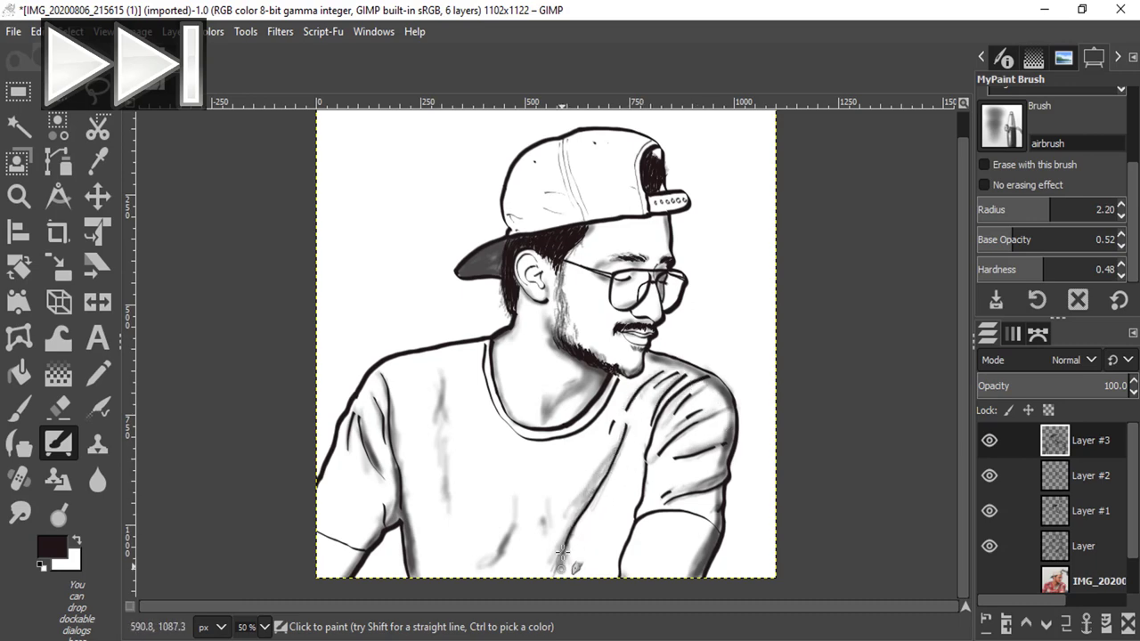
- Erase the stray airbrush stroke running down the chest
key(shift+e)
drag(614, 450, 569, 570)
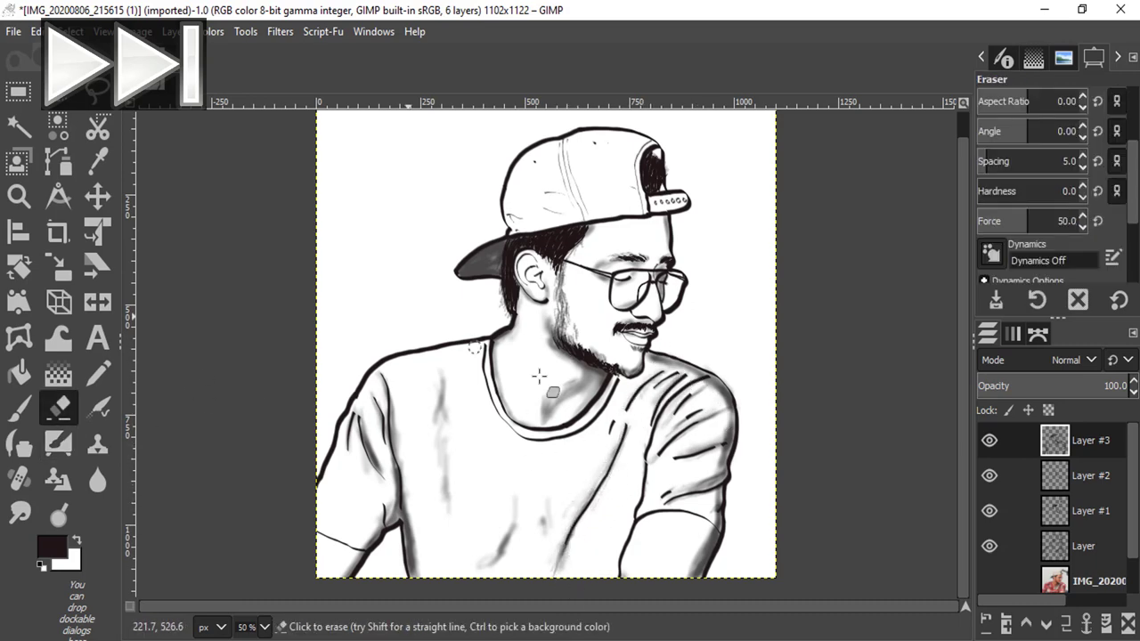
scroll(545, 532, down, 2)
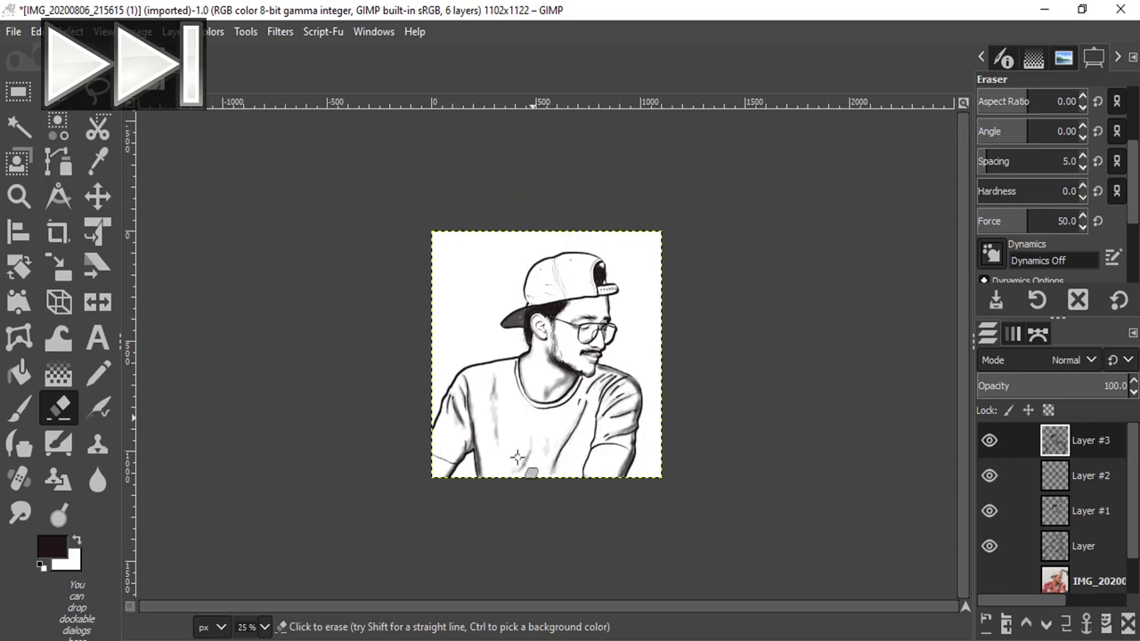
scroll(517, 457, up, 4)
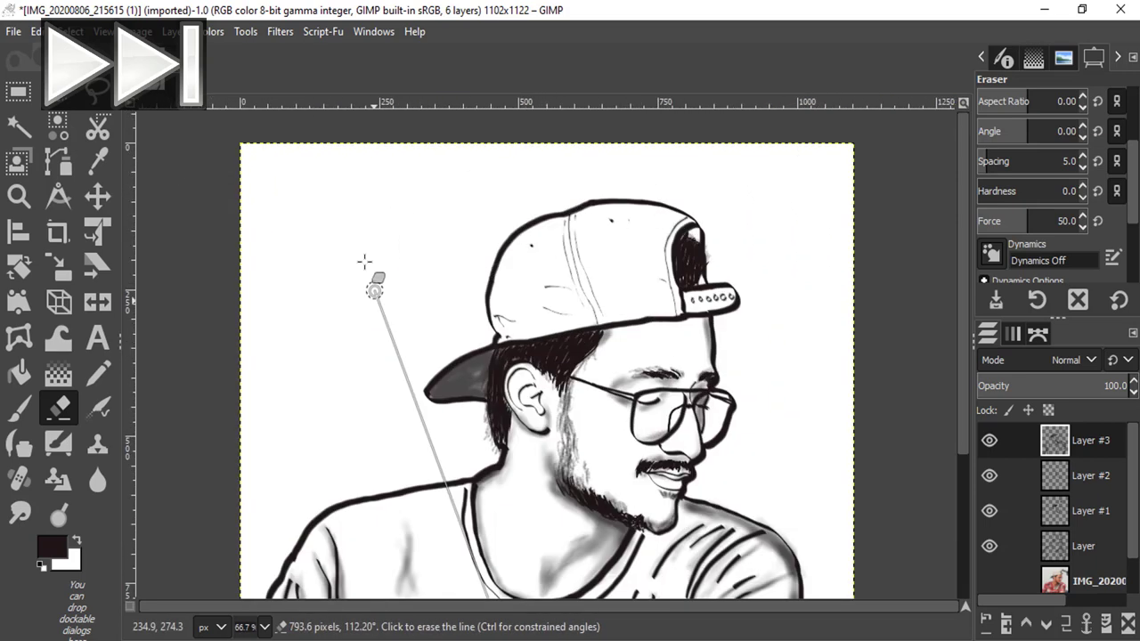
click(58, 443)
scroll(570, 419, up, 1)
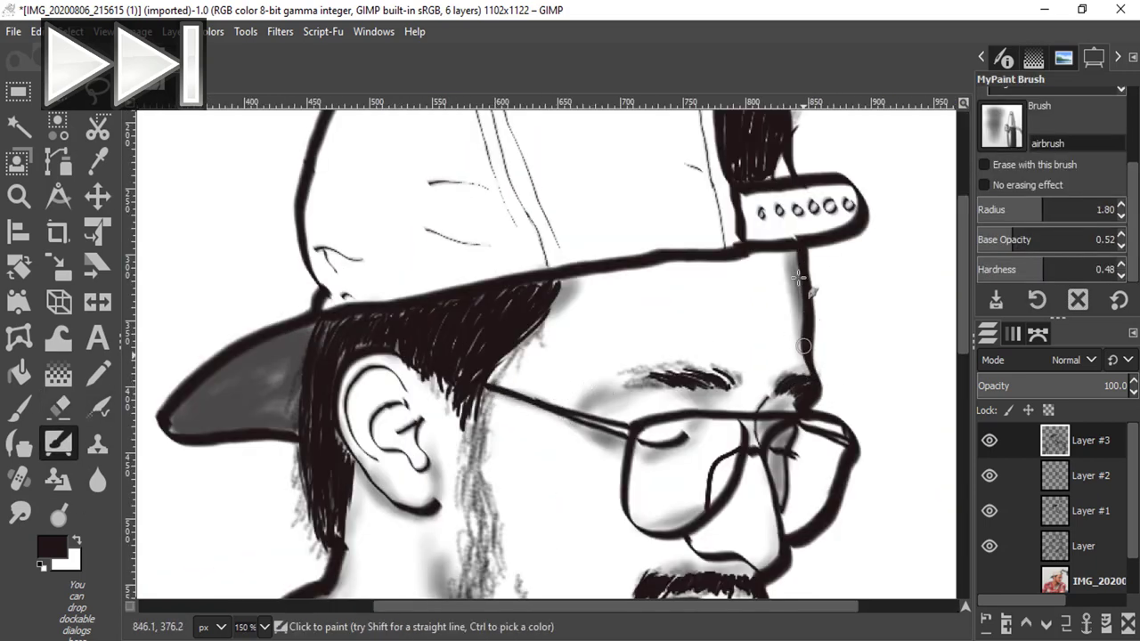
scroll(802, 267, down, 3)
scroll(588, 156, up, 1)
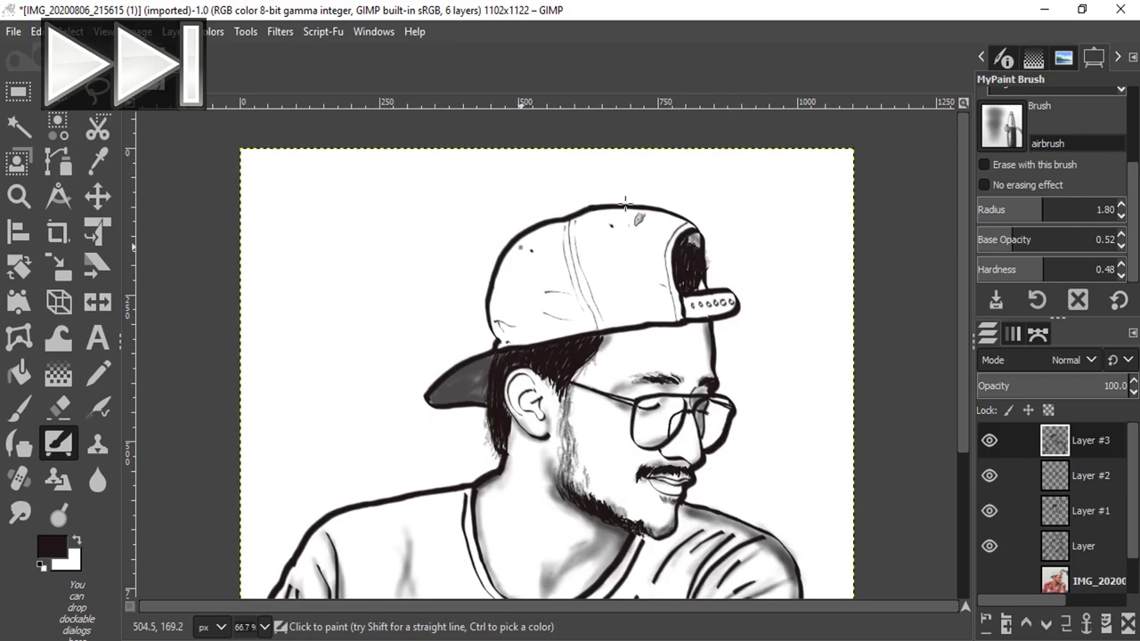
scroll(588, 156, up, 1)
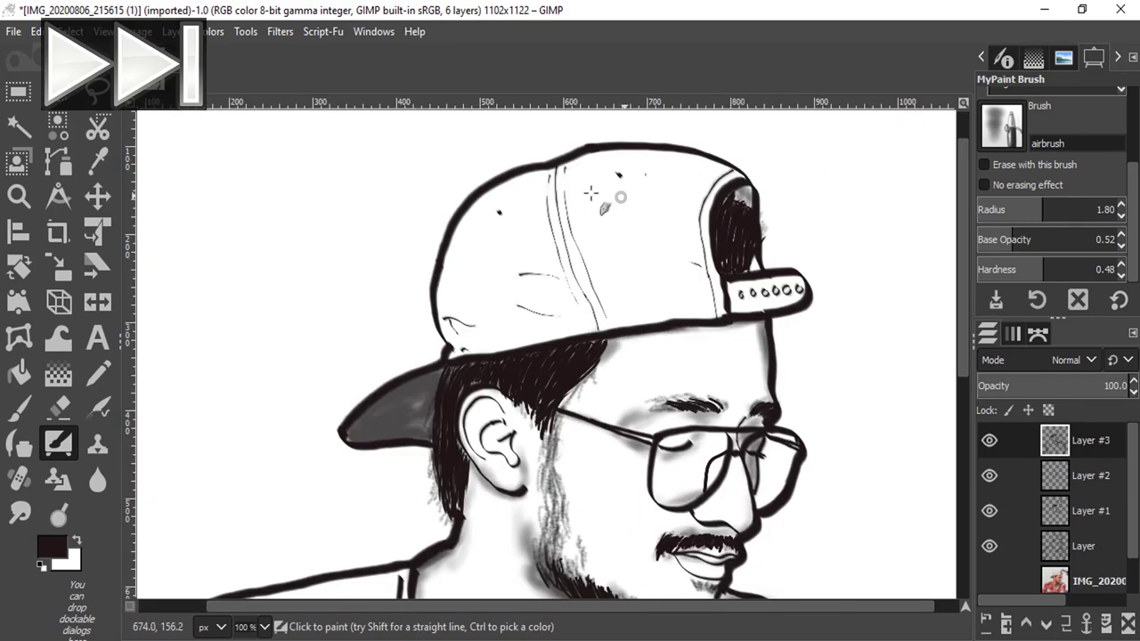
- Shade along the top edge of the cap and add faint shading near the lips
key(bracketright)
mouse_move(587, 153)
mouse_down()
mouse_move(736, 166)
mouse_move(780, 283)
mouse_move(620, 172)
mouse_move(526, 178)
mouse_move(453, 308)
mouse_up()
key(shift+ctrl+j)
key(2)
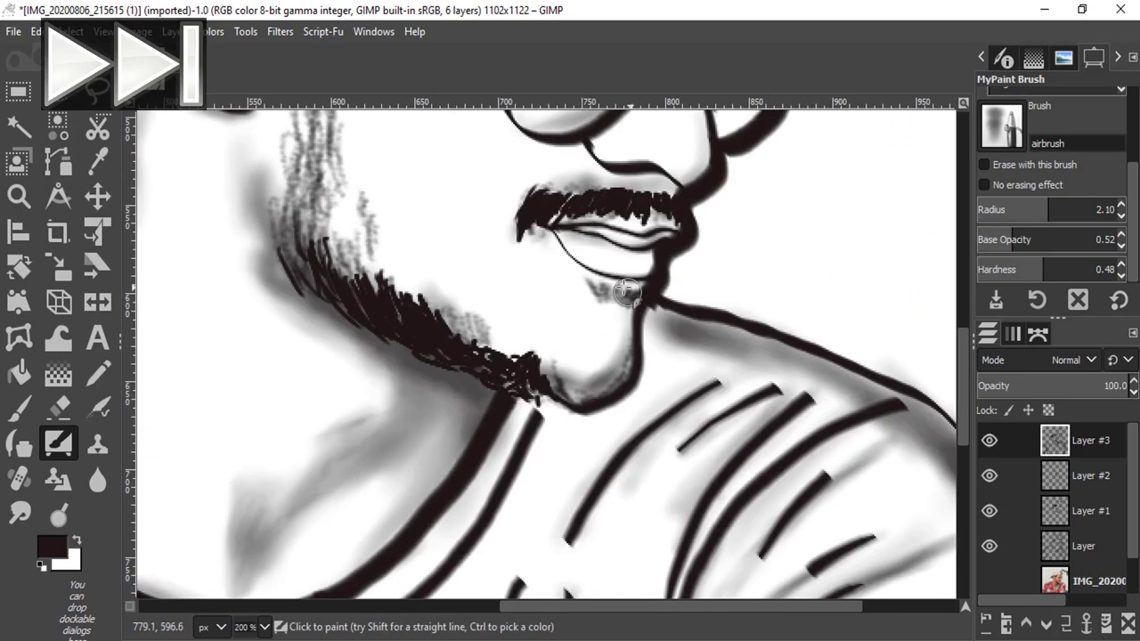
key(bracketleft)
key(bracketleft)
mouse_move(641, 276)
mouse_down()
mouse_move(565, 241)
mouse_move(663, 249)
mouse_move(610, 257)
mouse_move(649, 250)
mouse_move(660, 230)
mouse_up()
key(shift+ctrl+j)
scroll(682, 255, up, 2)
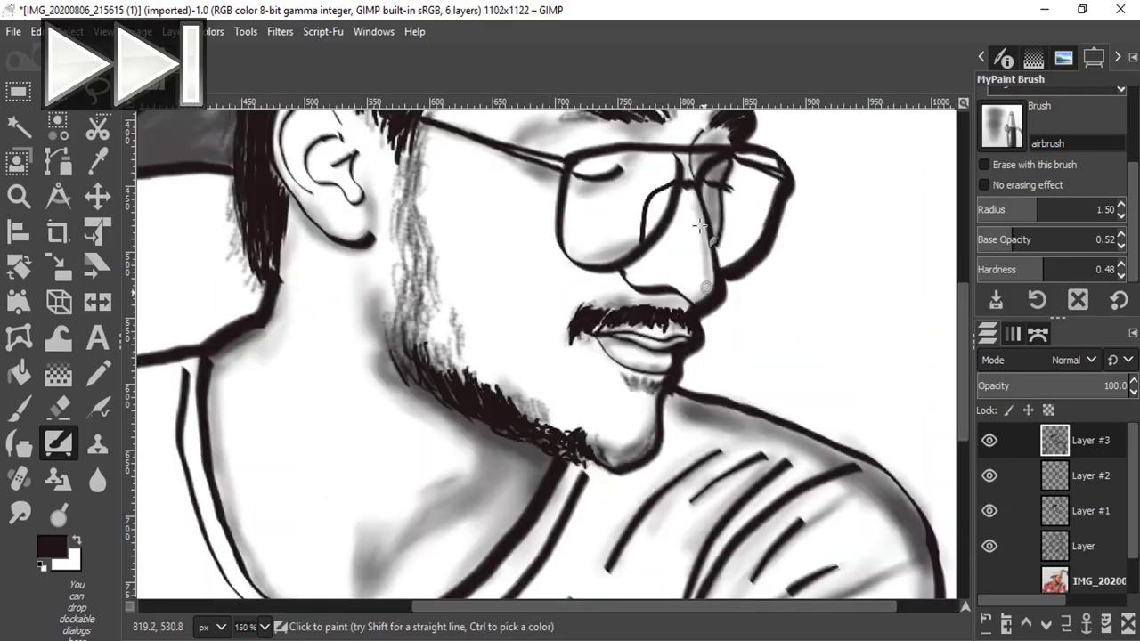
scroll(692, 275, down, 3)
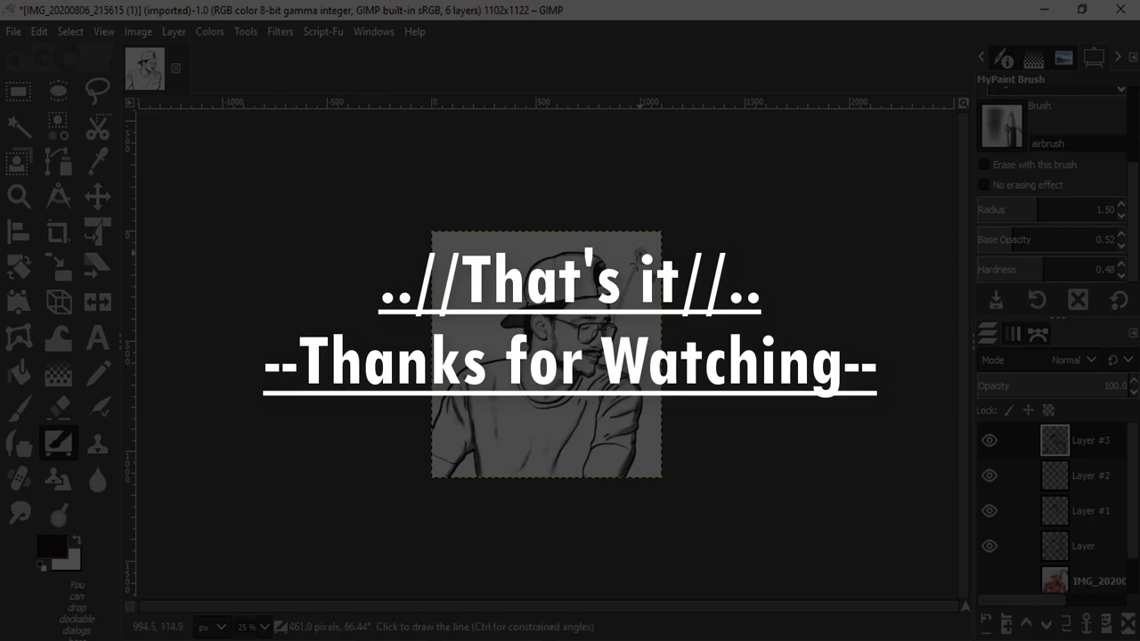
scroll(683, 329, up, 2)
scroll(684, 303, up, 1)
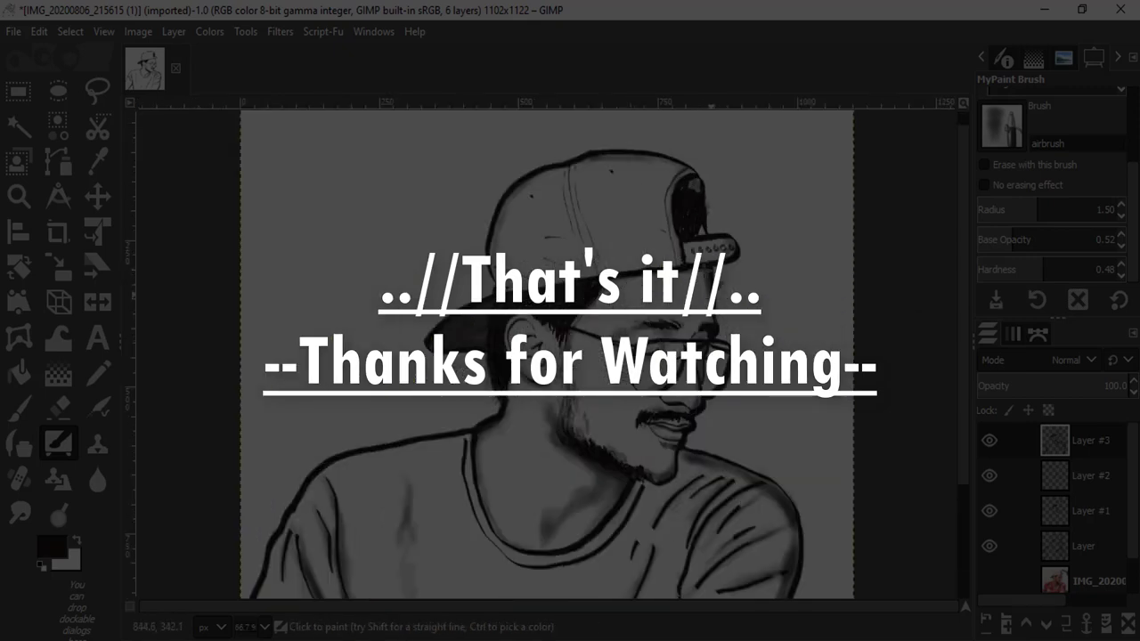